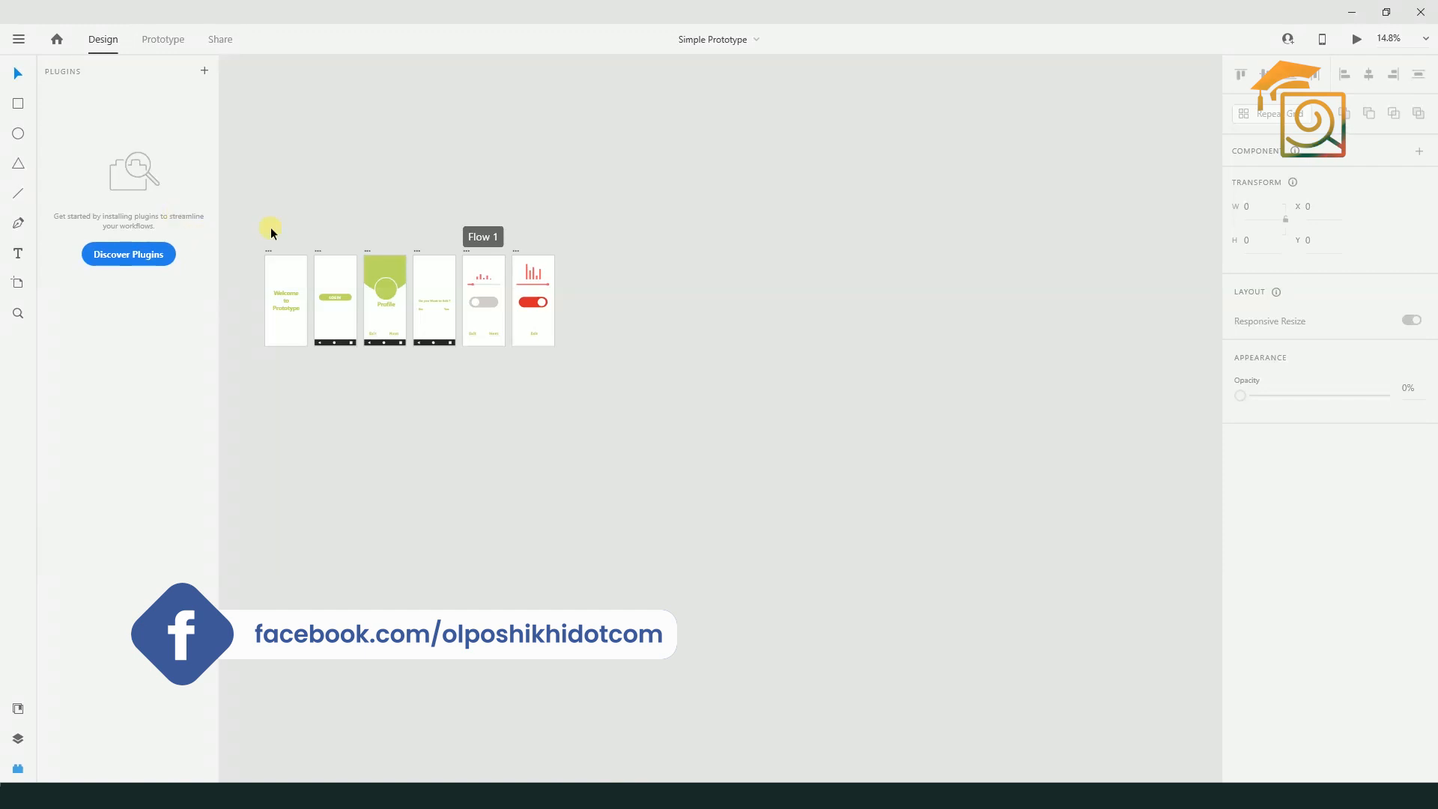
Try moving the grey toggle's knob to the opposite end on the fifth artboard, and undo the move
ctrl+scroll(262, 232, up, 5)
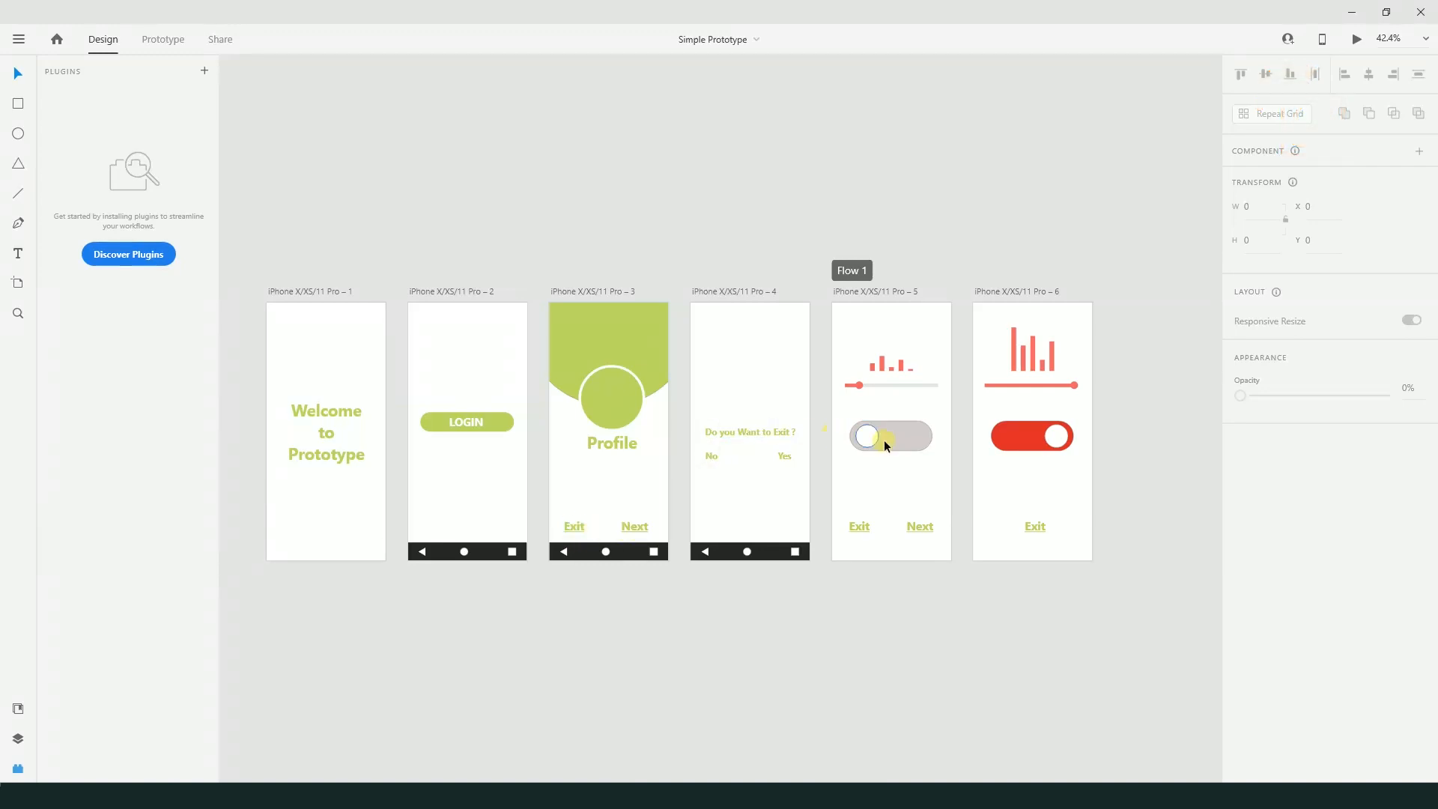
drag(868, 444, 917, 442)
key(ctrl+z)
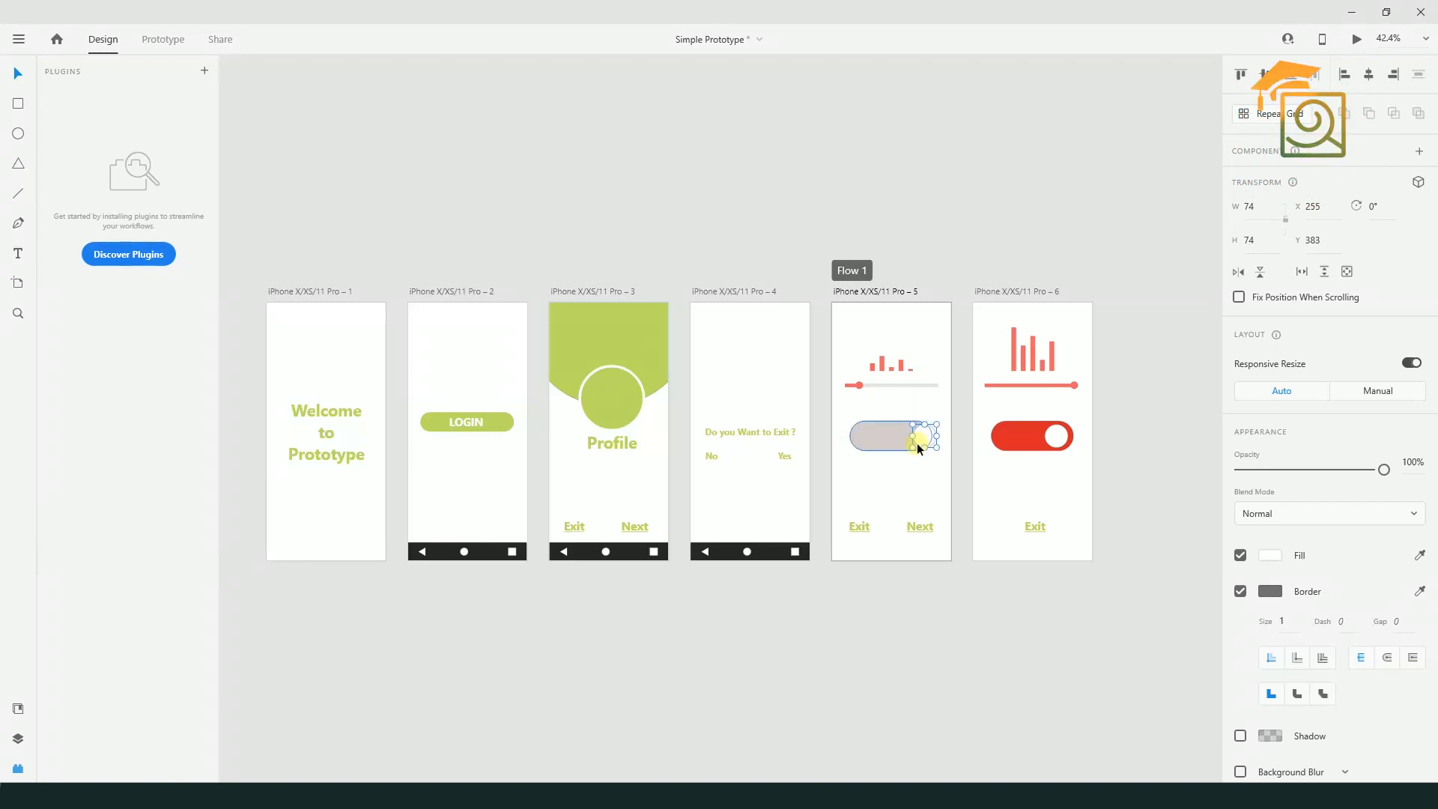
click(941, 597)
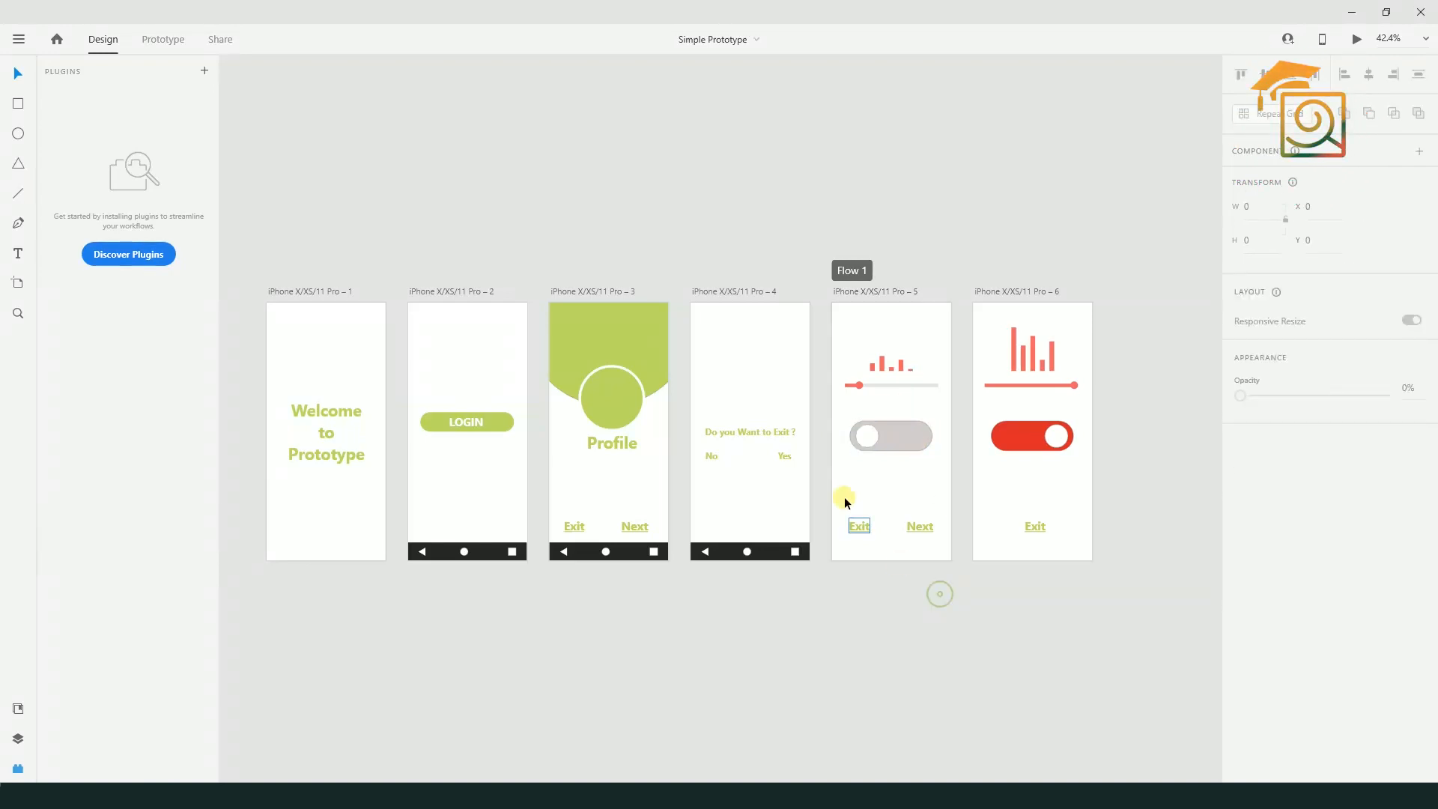
drag(289, 211, 1133, 633)
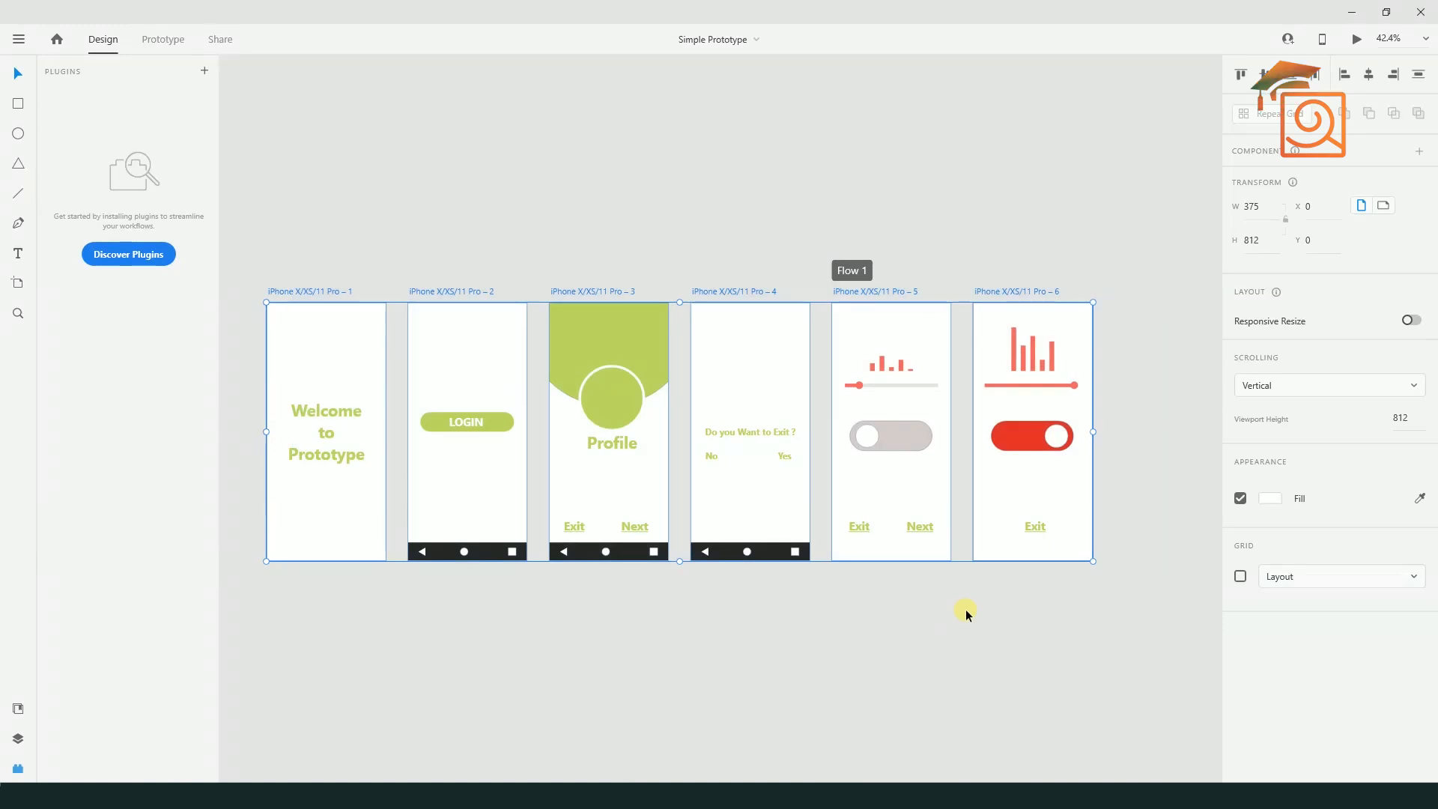
click(575, 653)
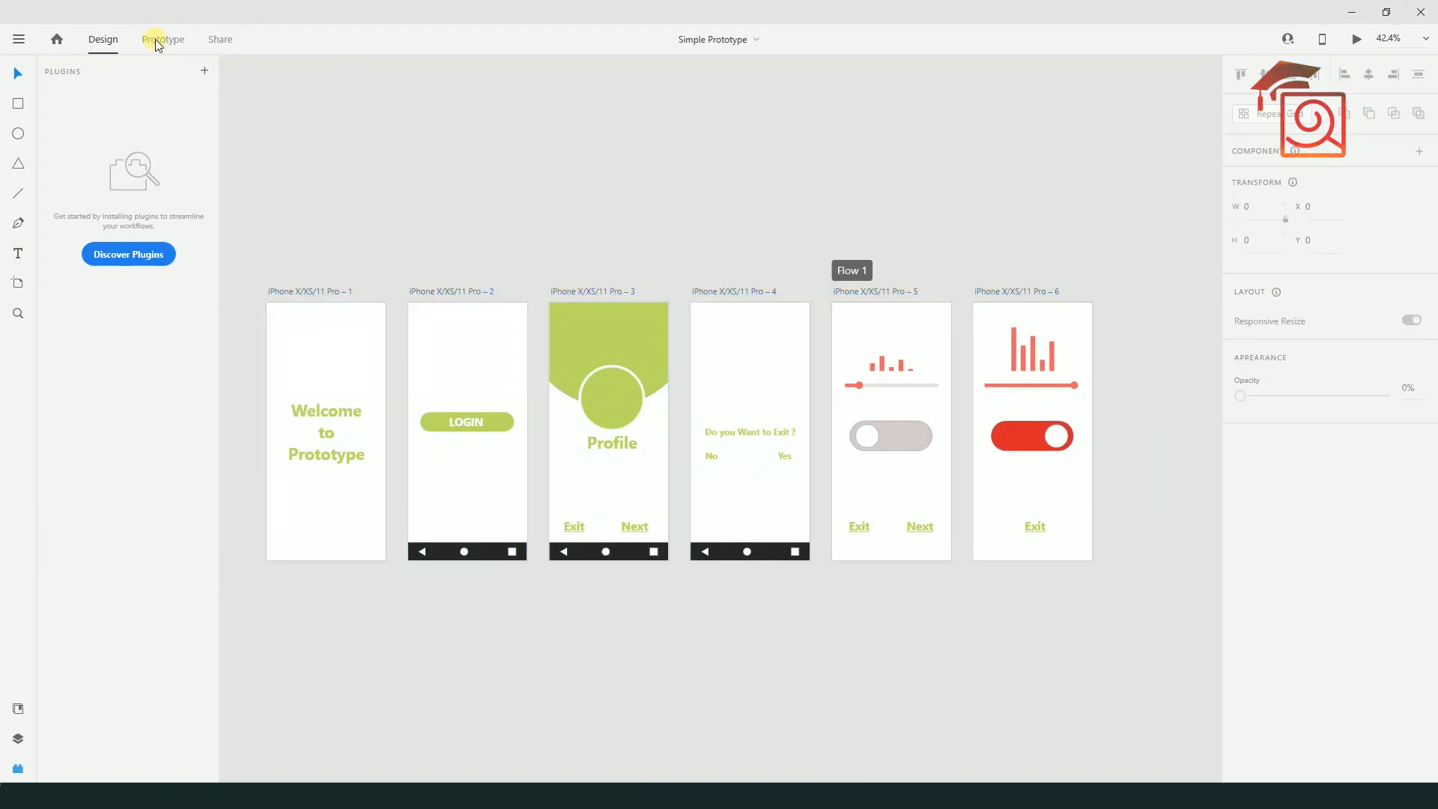
drag(279, 218, 1108, 687)
click(745, 711)
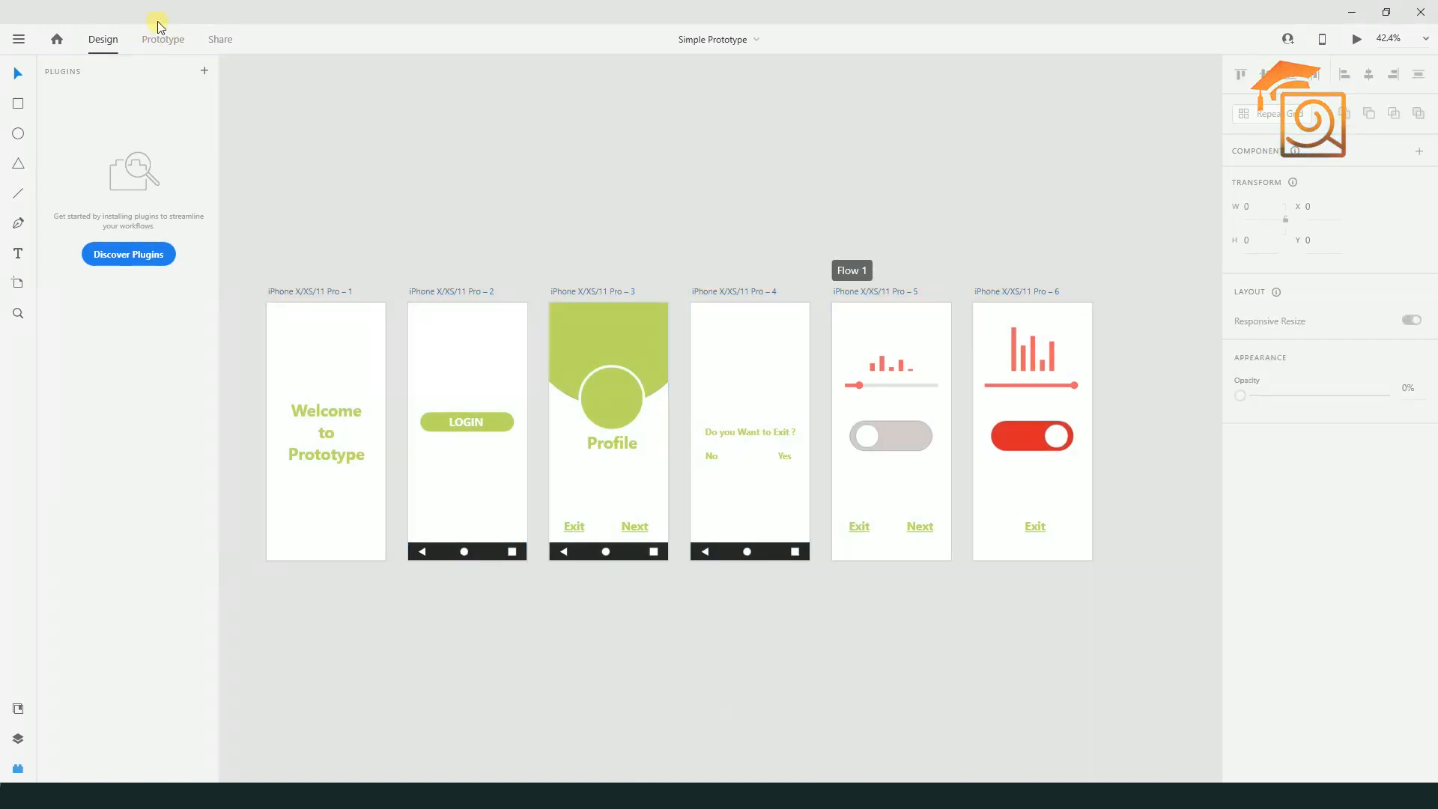
Switch to prototype mode and select all six artboards to display their interaction links
click(158, 44)
click(159, 43)
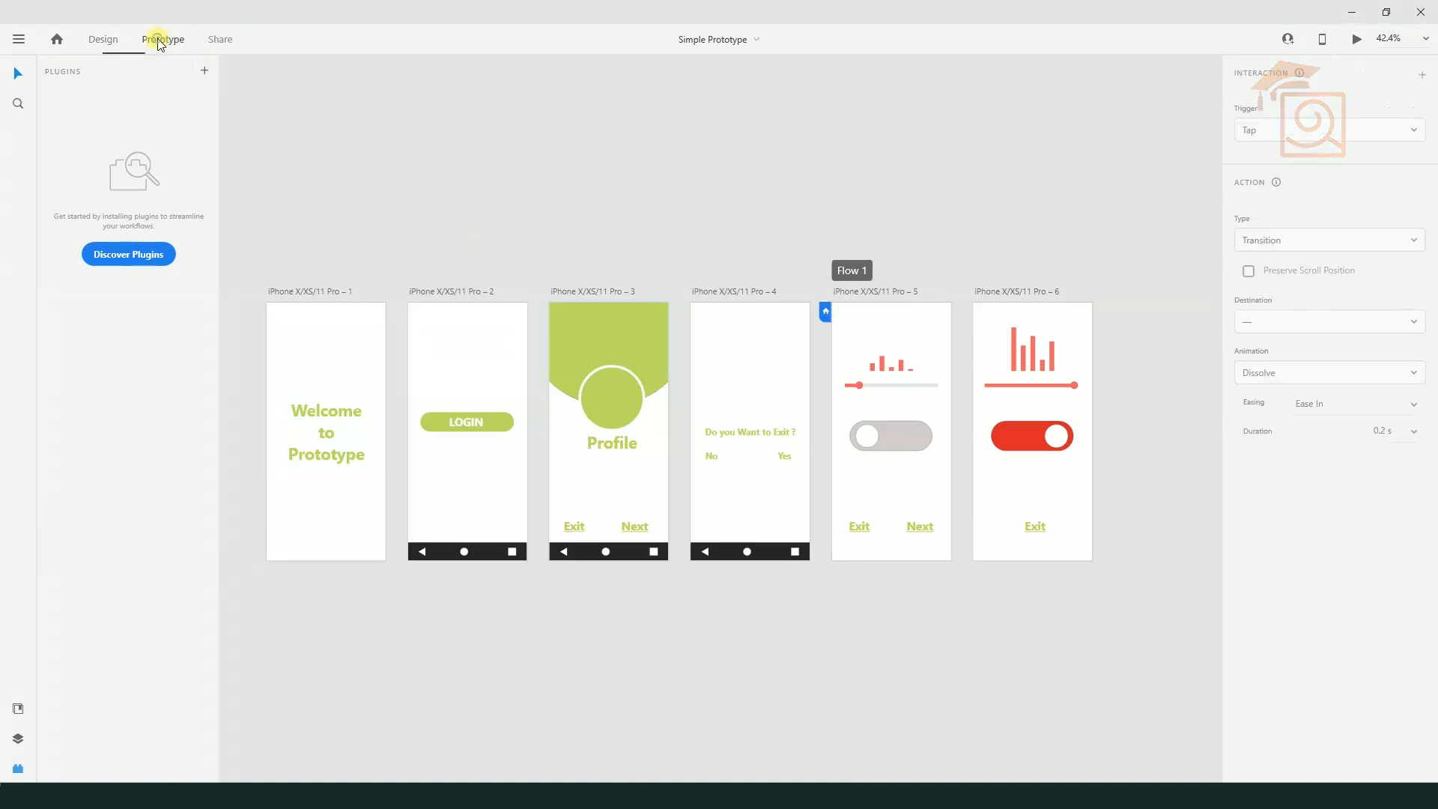
drag(249, 268, 1093, 627)
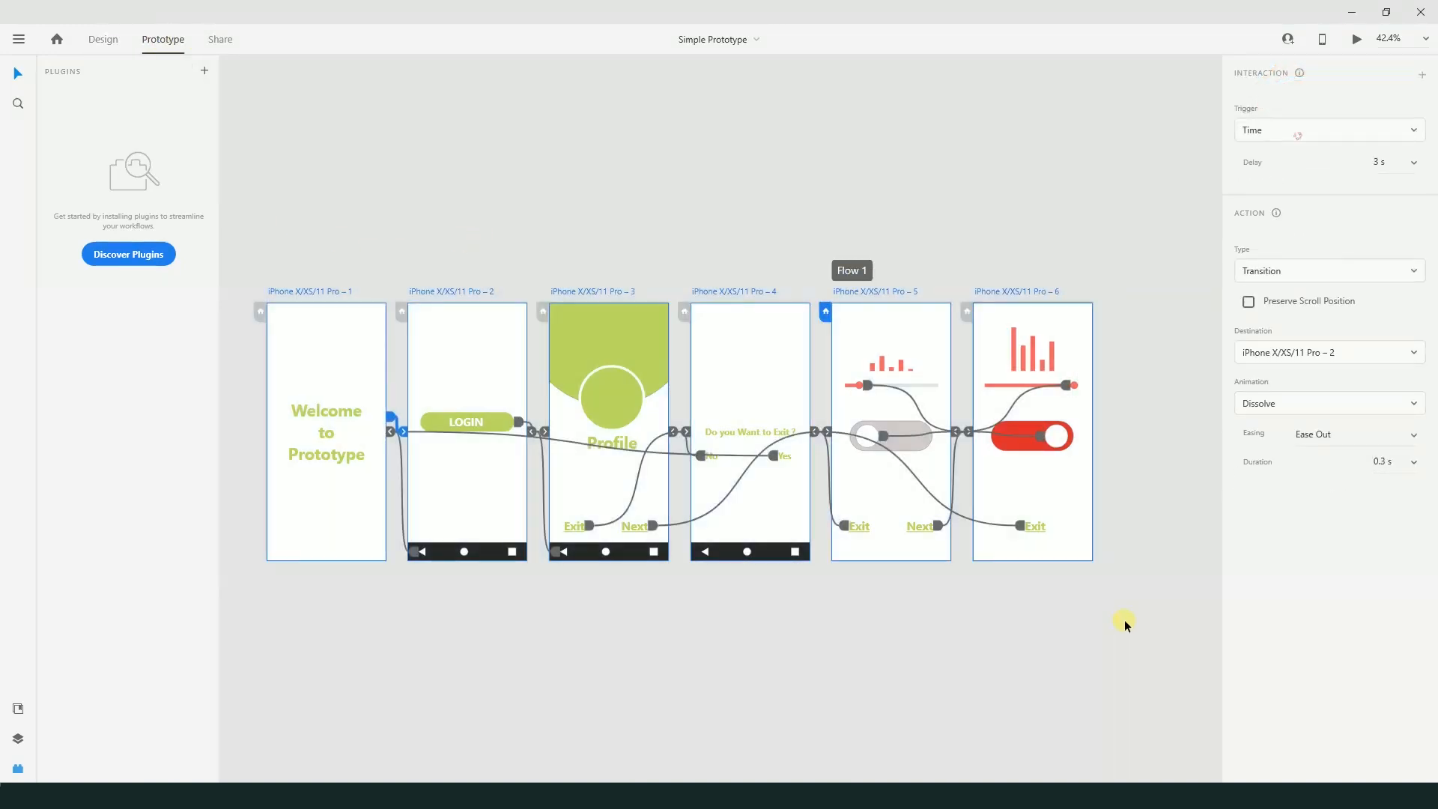
Examine the interaction links between the six artboards, including the LOGIN, Exit, Next, Yes/No, slider and toggle connections
scroll(393, 461, up, 2)
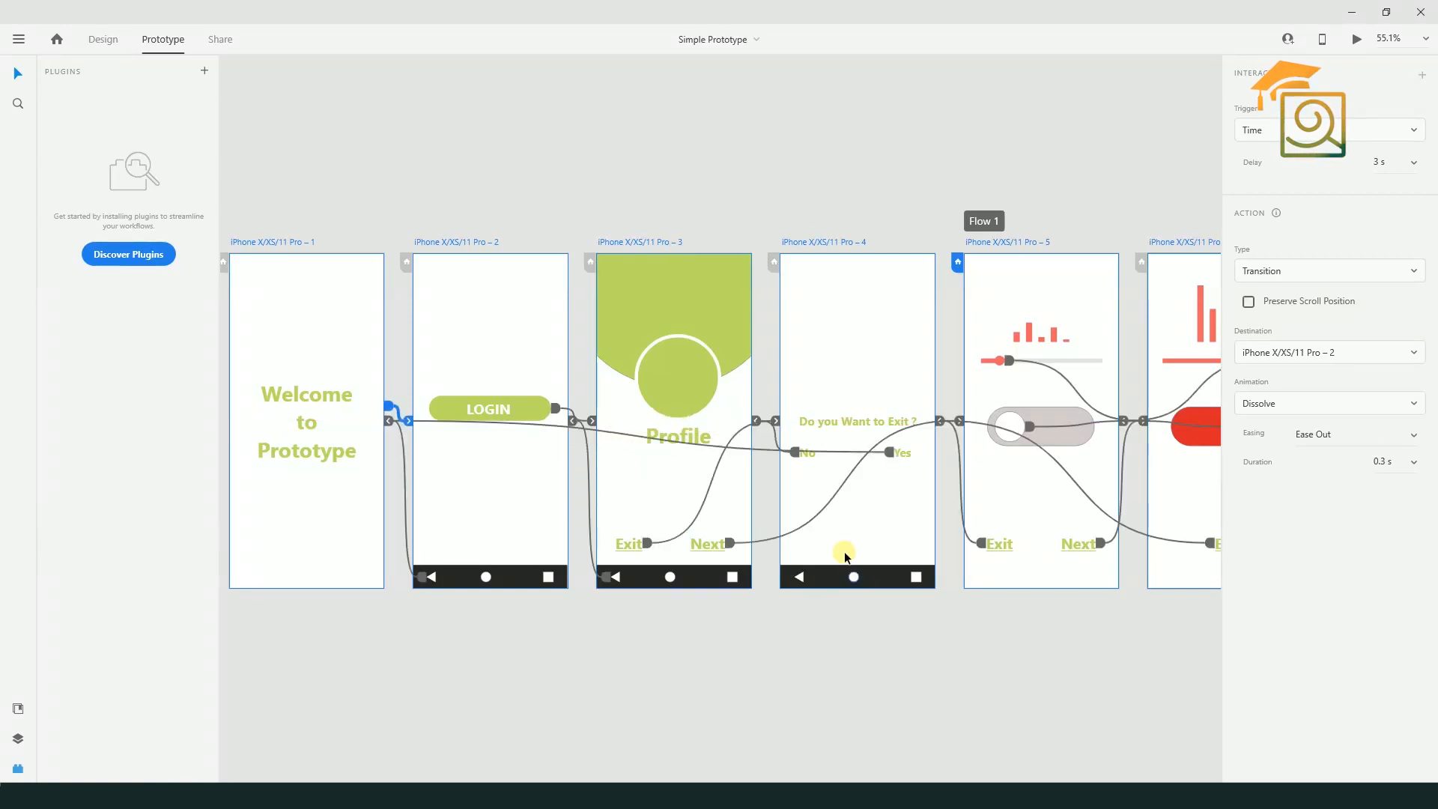
scroll(614, 508, down, 3)
scroll(831, 494, up, 4)
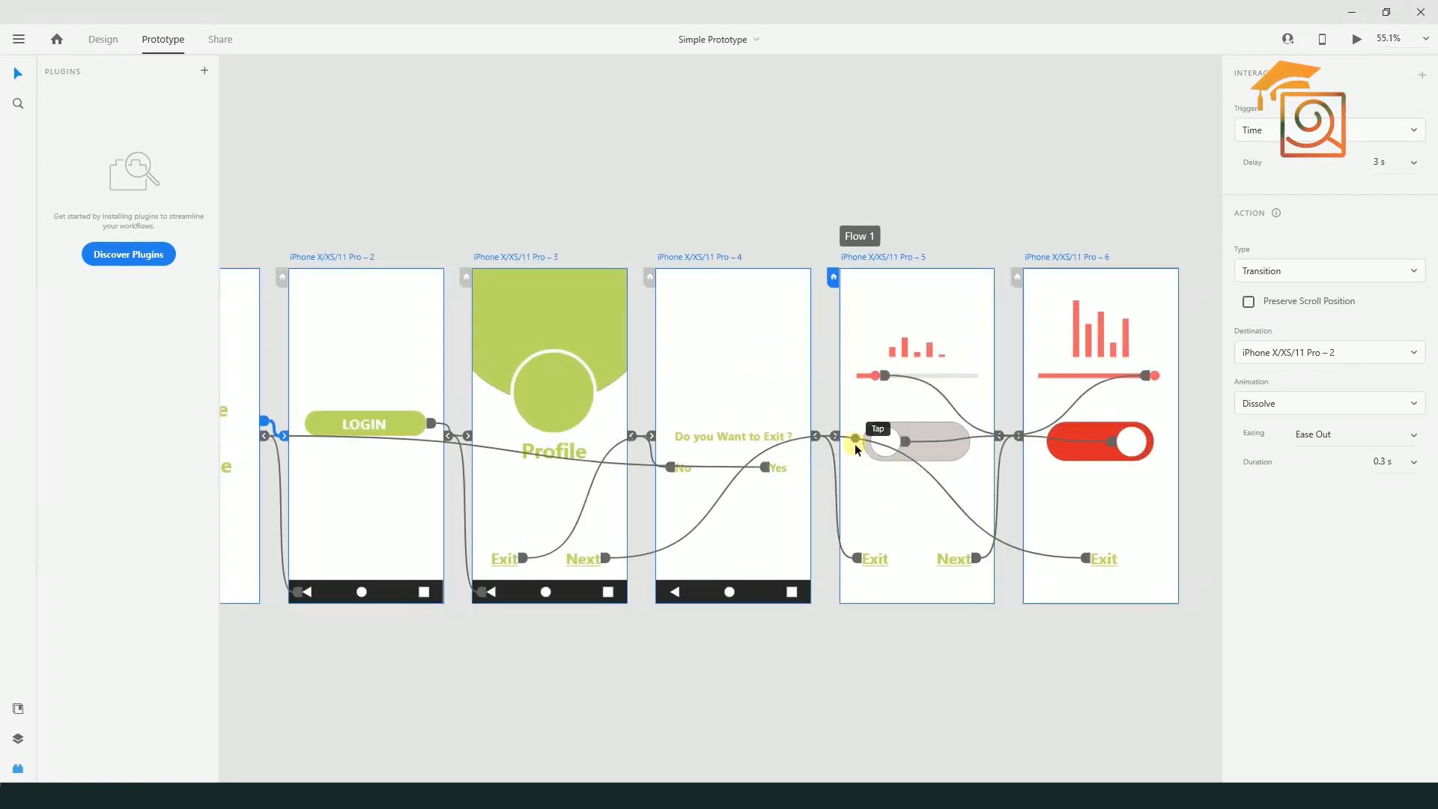
scroll(1025, 424, down, 2)
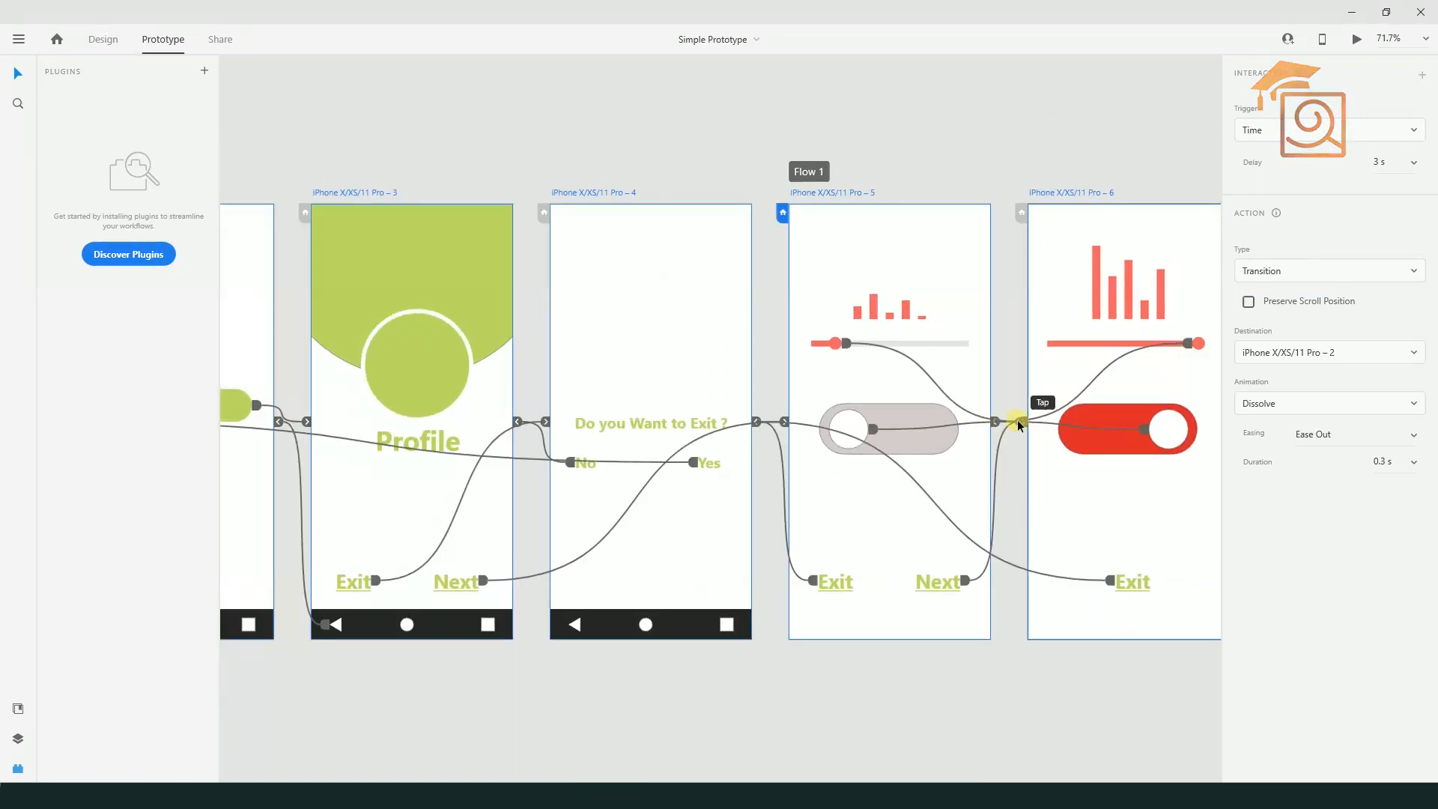
scroll(1086, 442, down, 2)
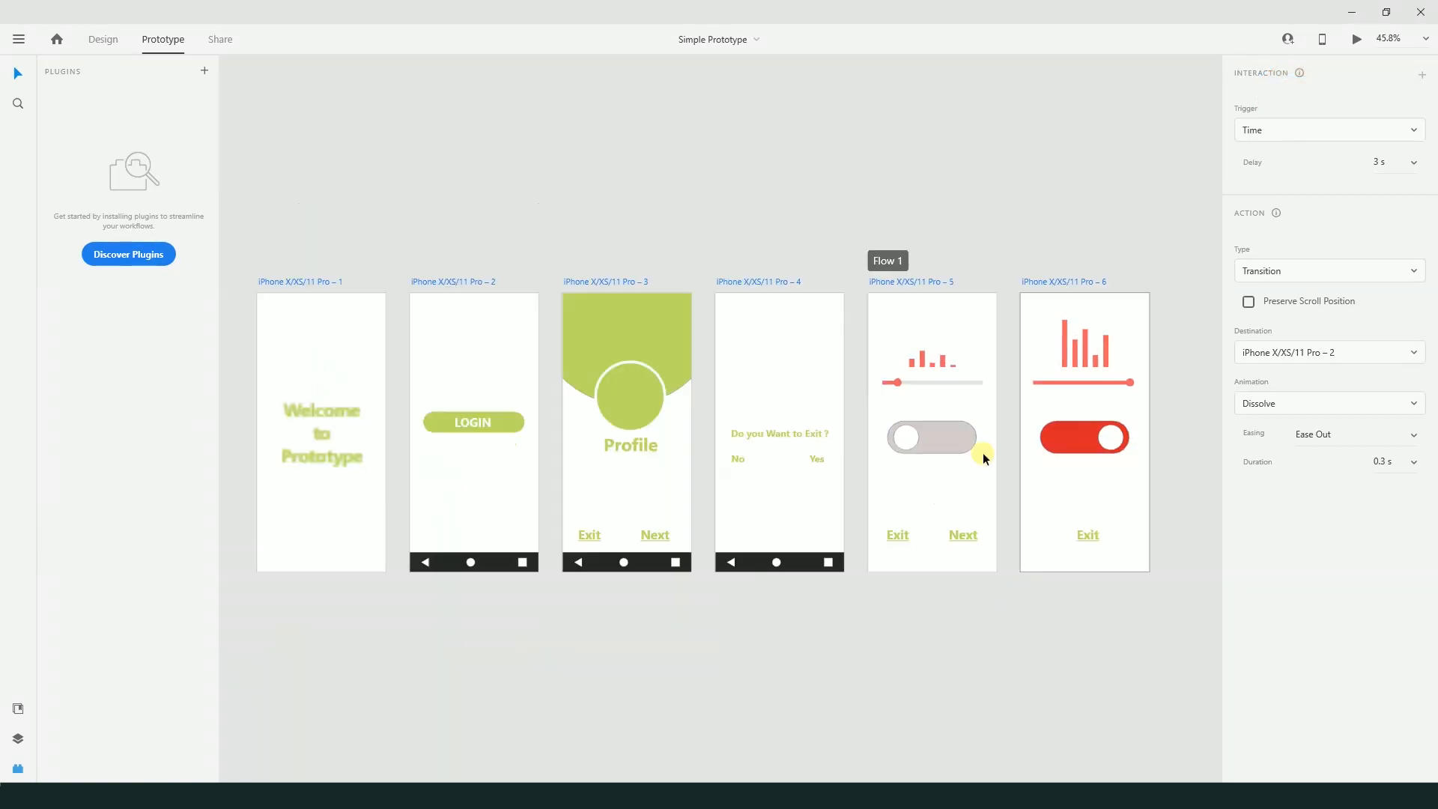
scroll(534, 458, up, 2)
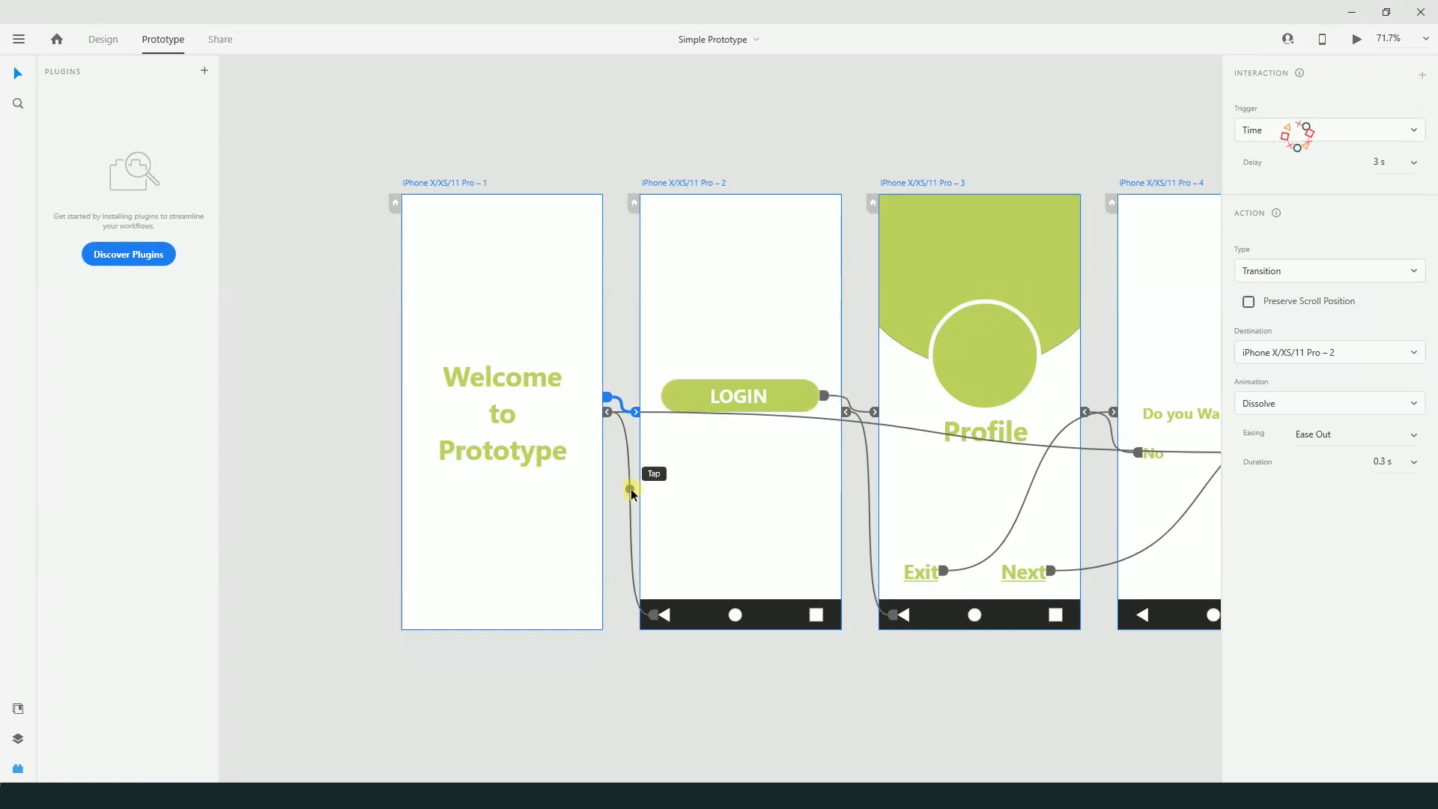
scroll(815, 457, down, 2)
scroll(971, 505, up, 2)
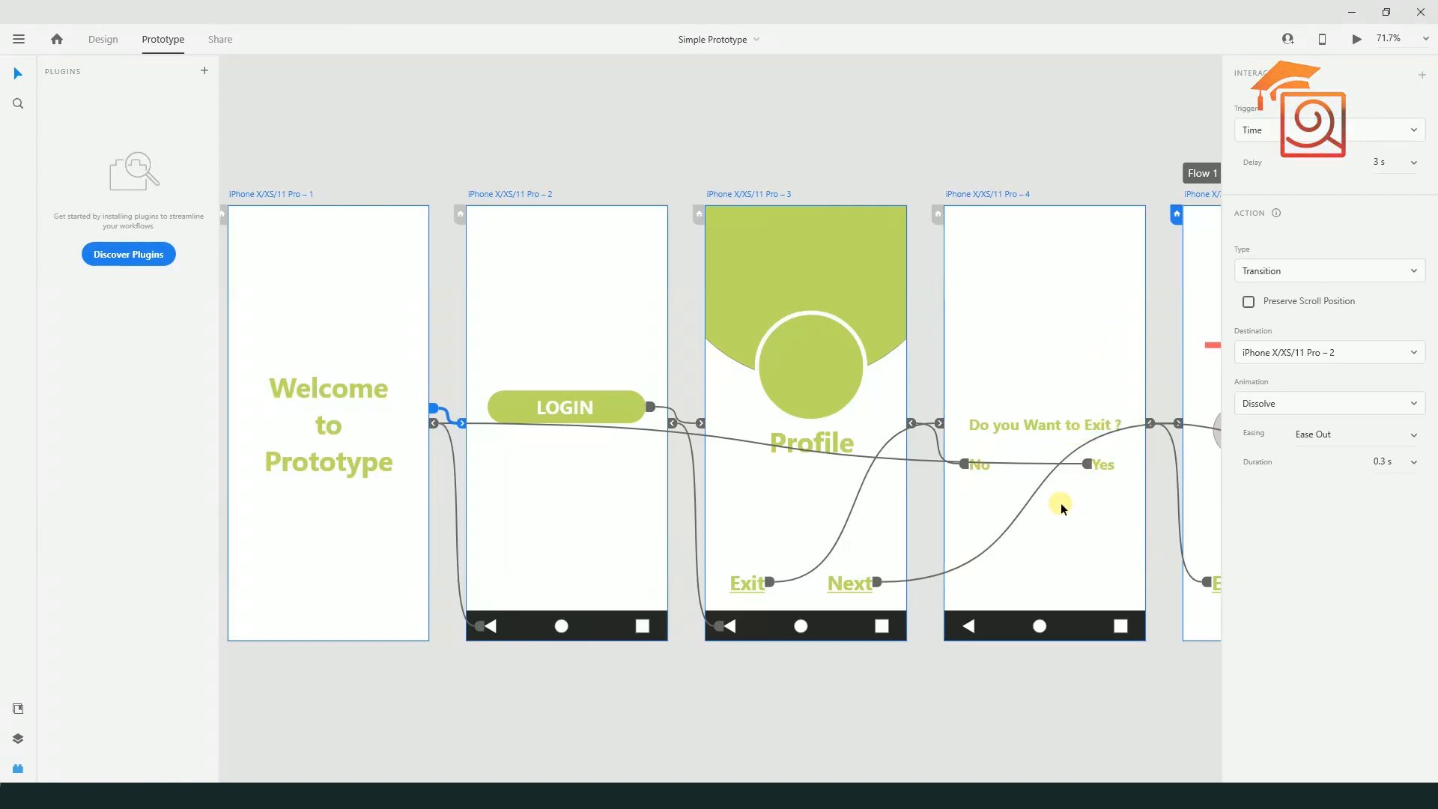
scroll(843, 590, down, 3)
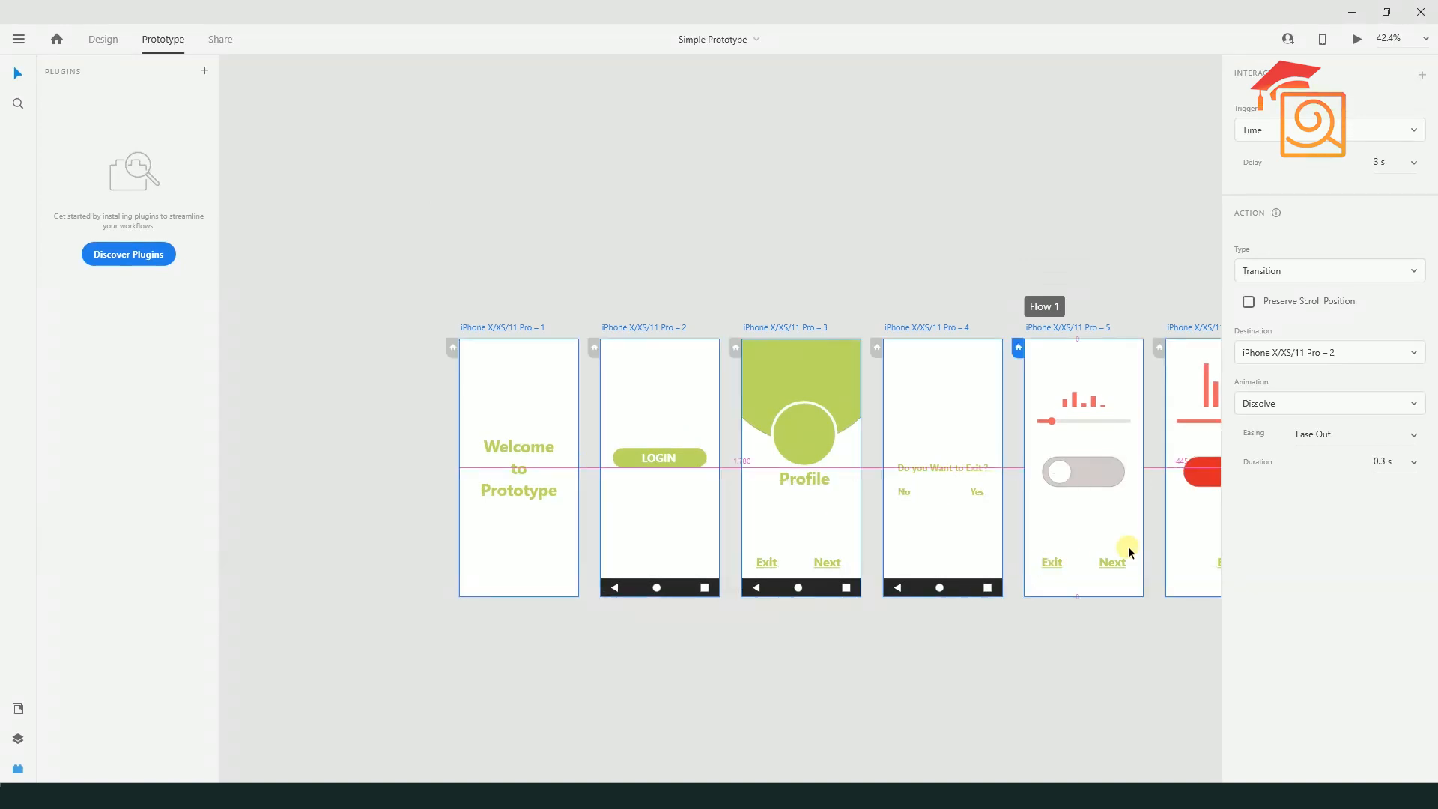
scroll(1131, 553, up, 3)
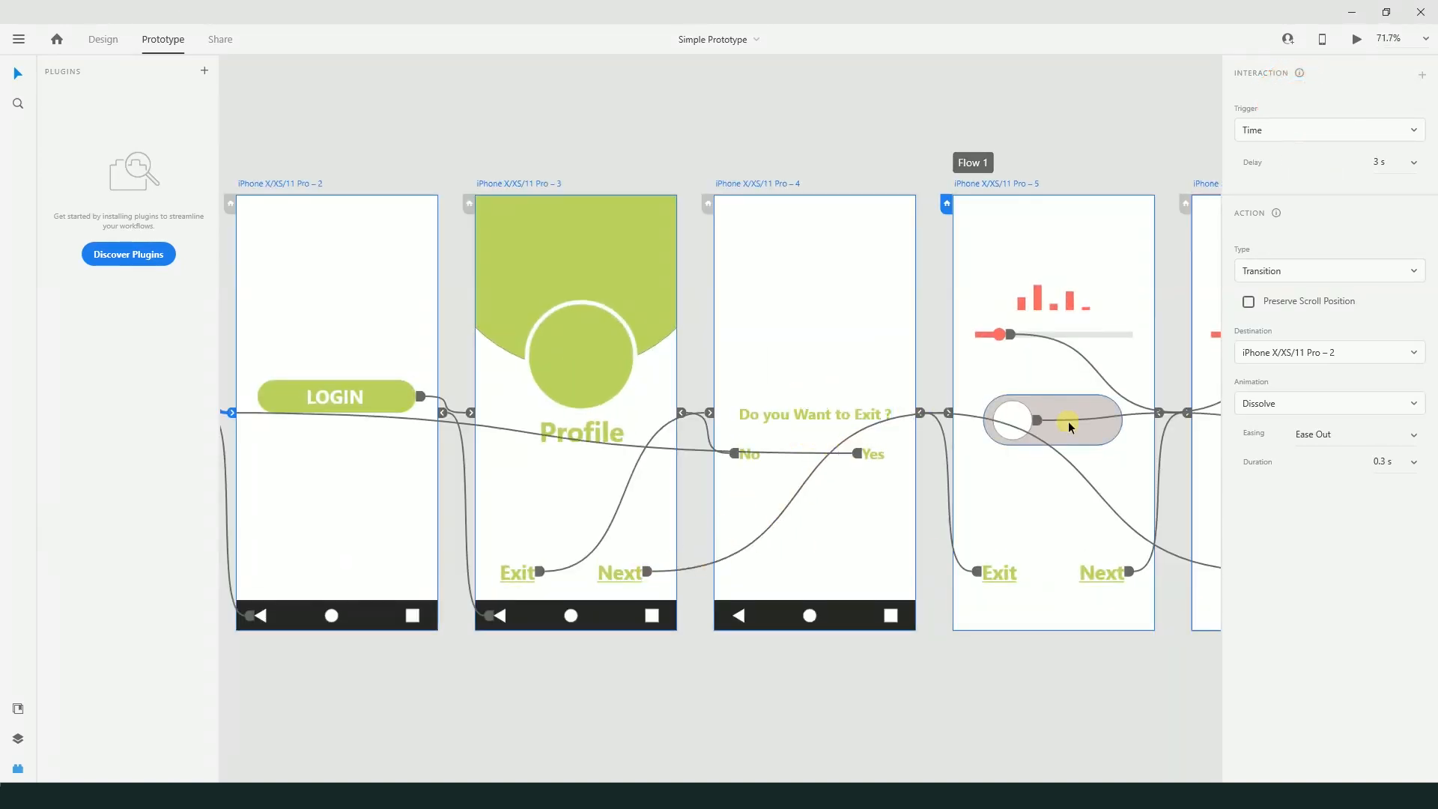
scroll(996, 510, down, 3)
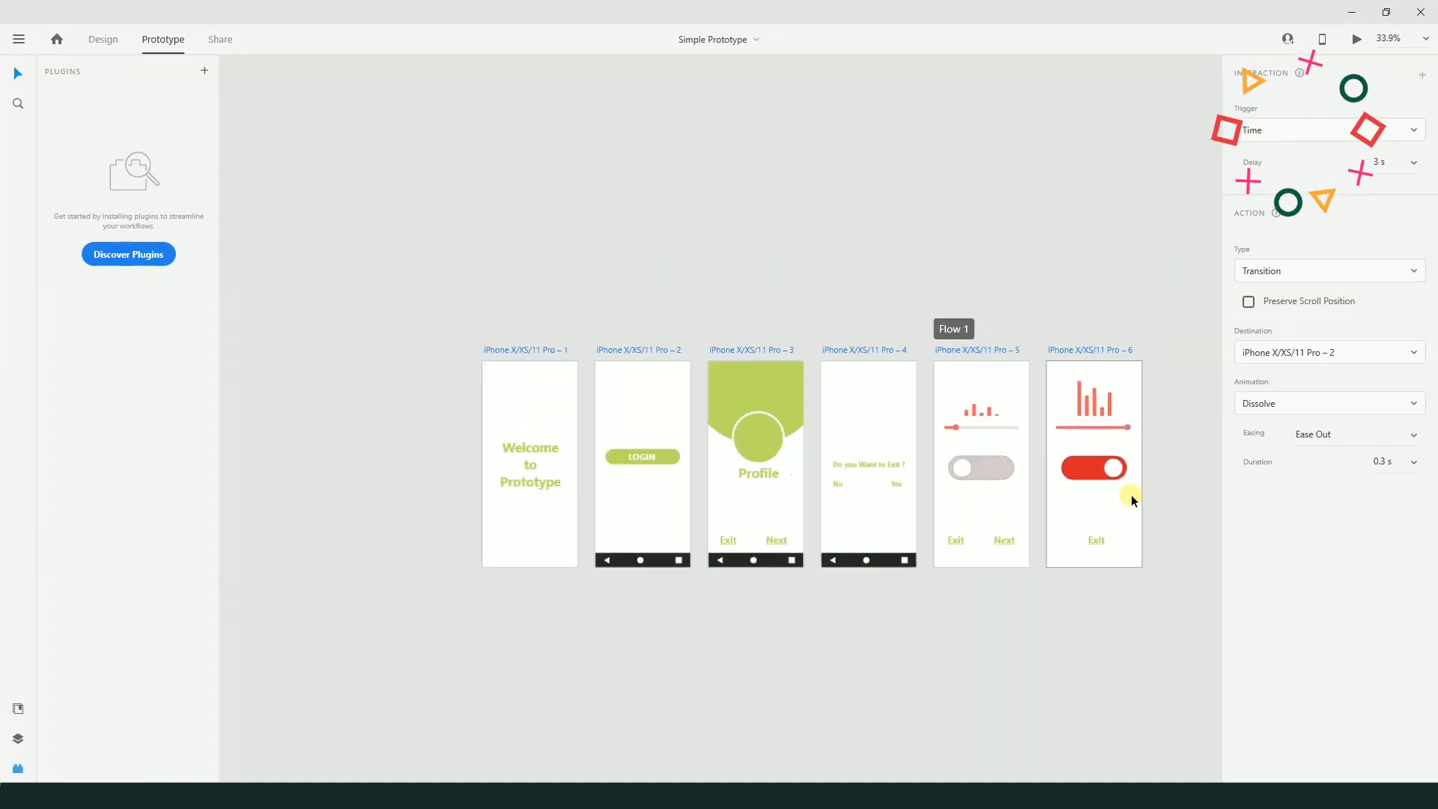
scroll(1131, 501, up, 3)
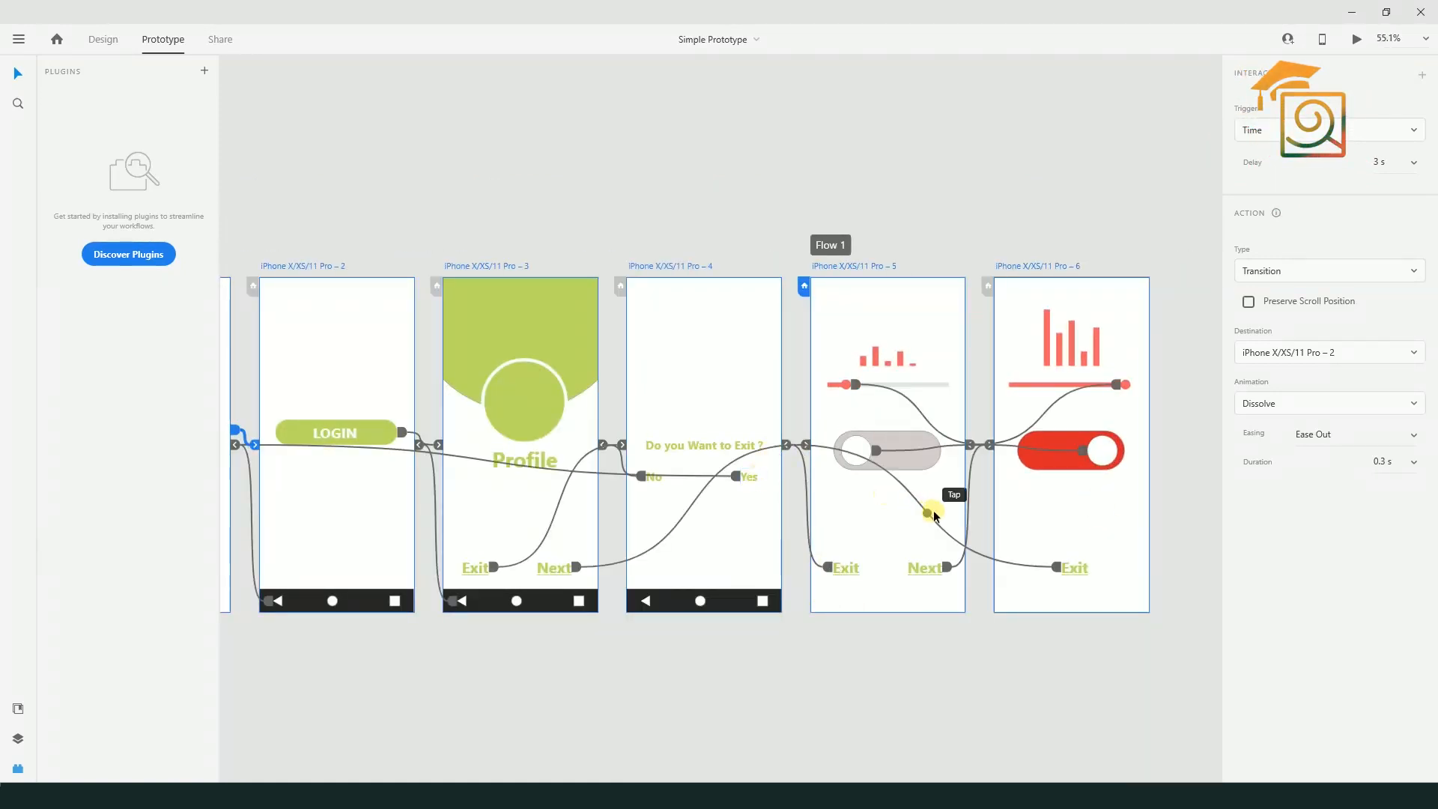
scroll(912, 488, down, 2)
scroll(753, 483, up, 1)
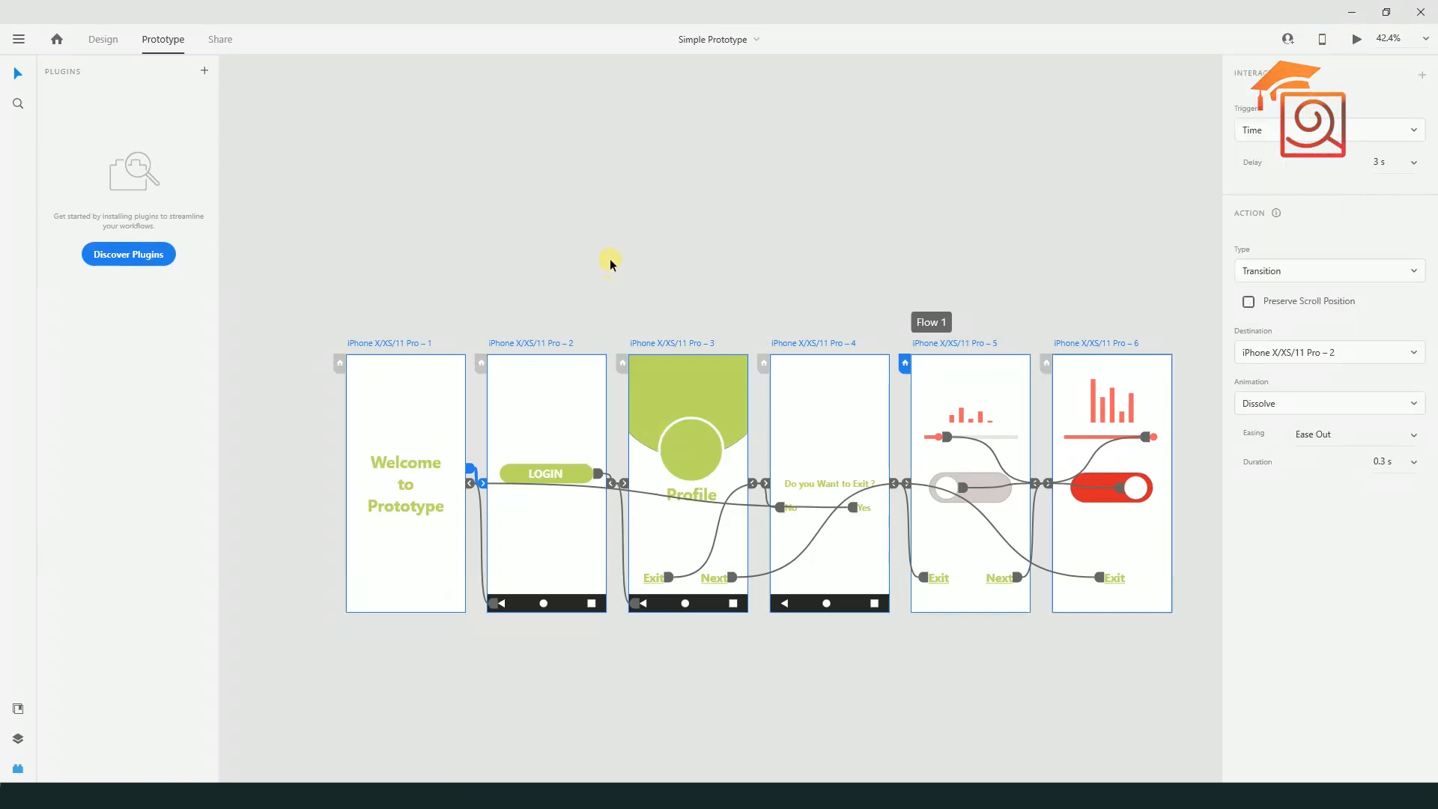
Preview the prototype with all artboards selected and again with nothing selected, closing the preview each time
key(ctrl+Return)
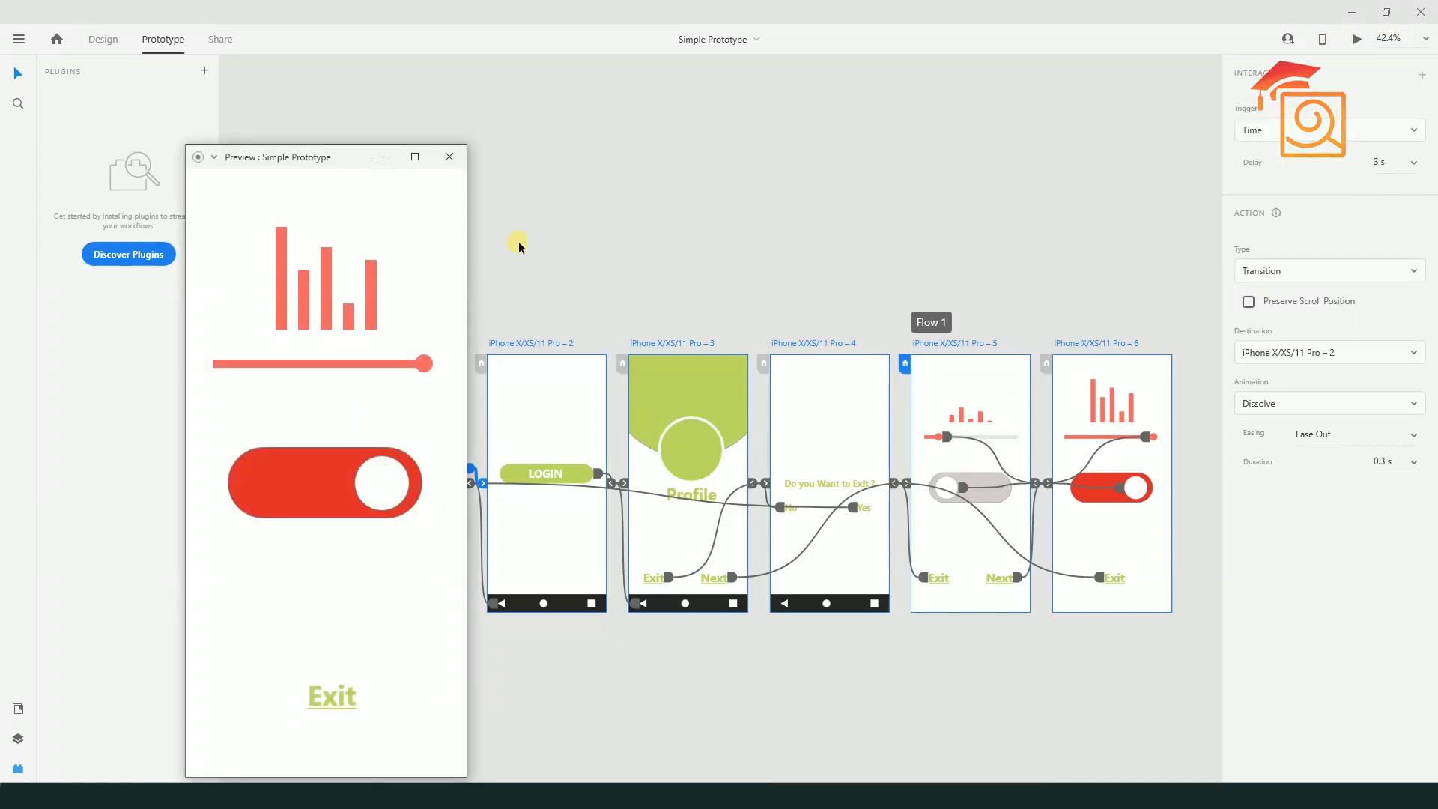
click(456, 158)
click(560, 258)
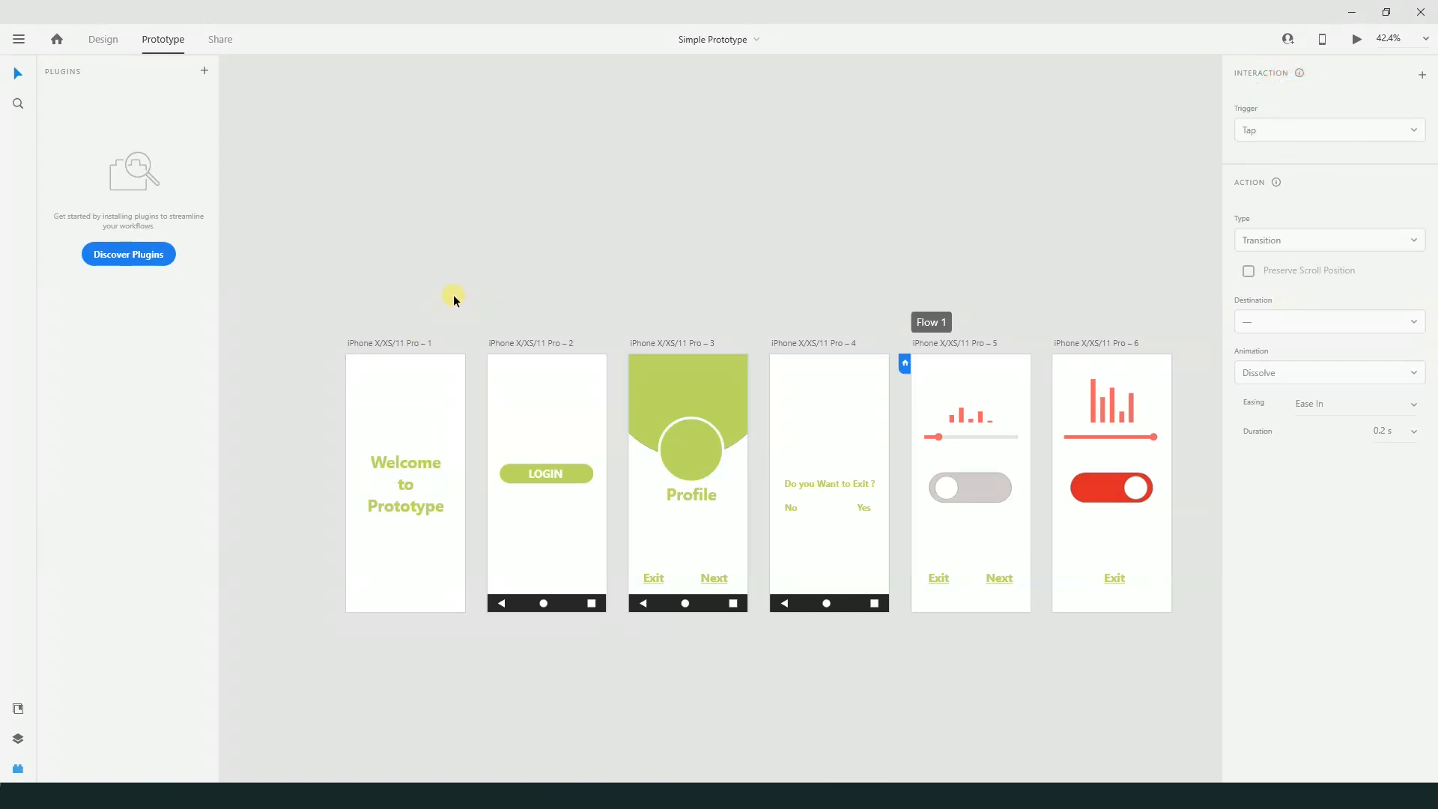
key(ctrl+Return)
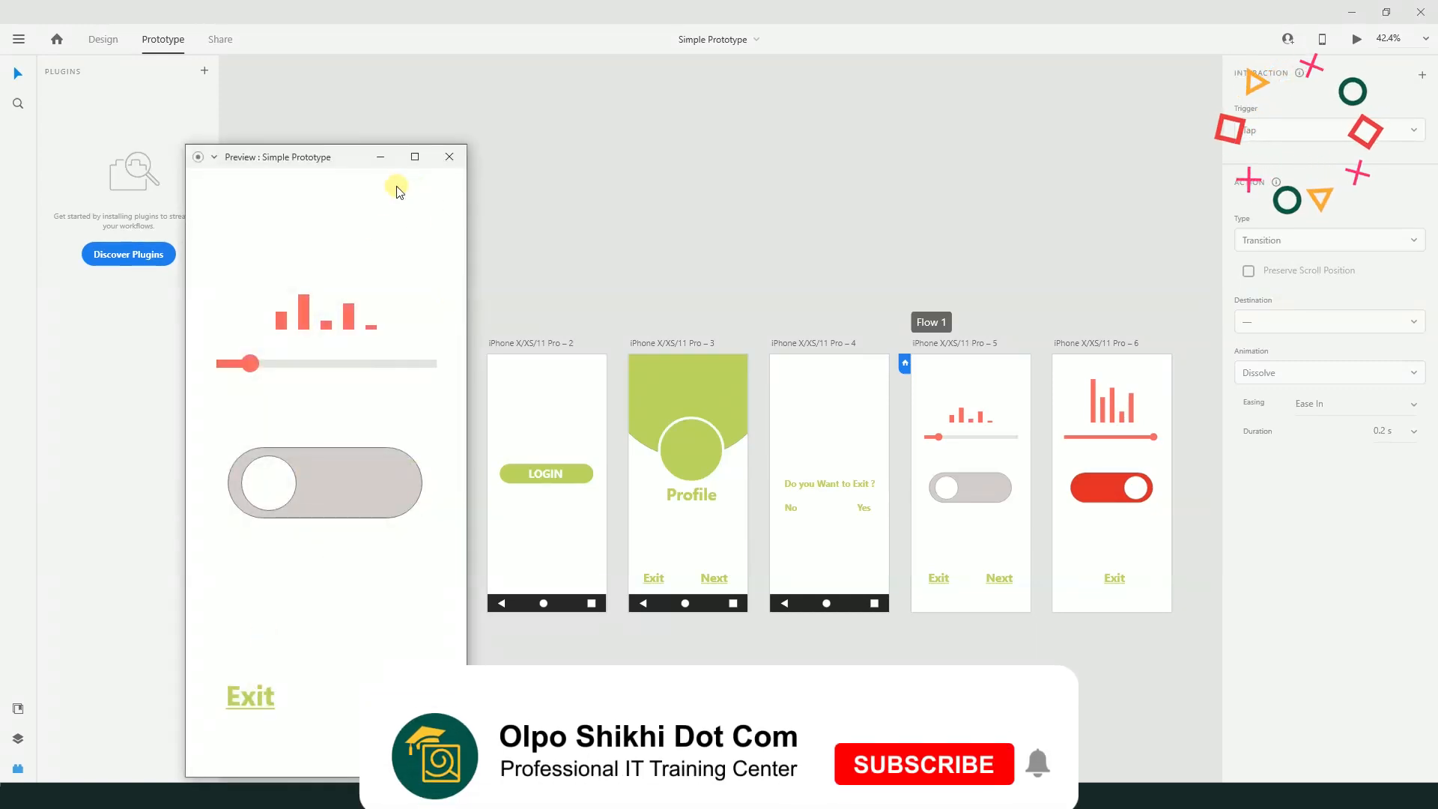
drag(346, 157, 475, 128)
click(572, 129)
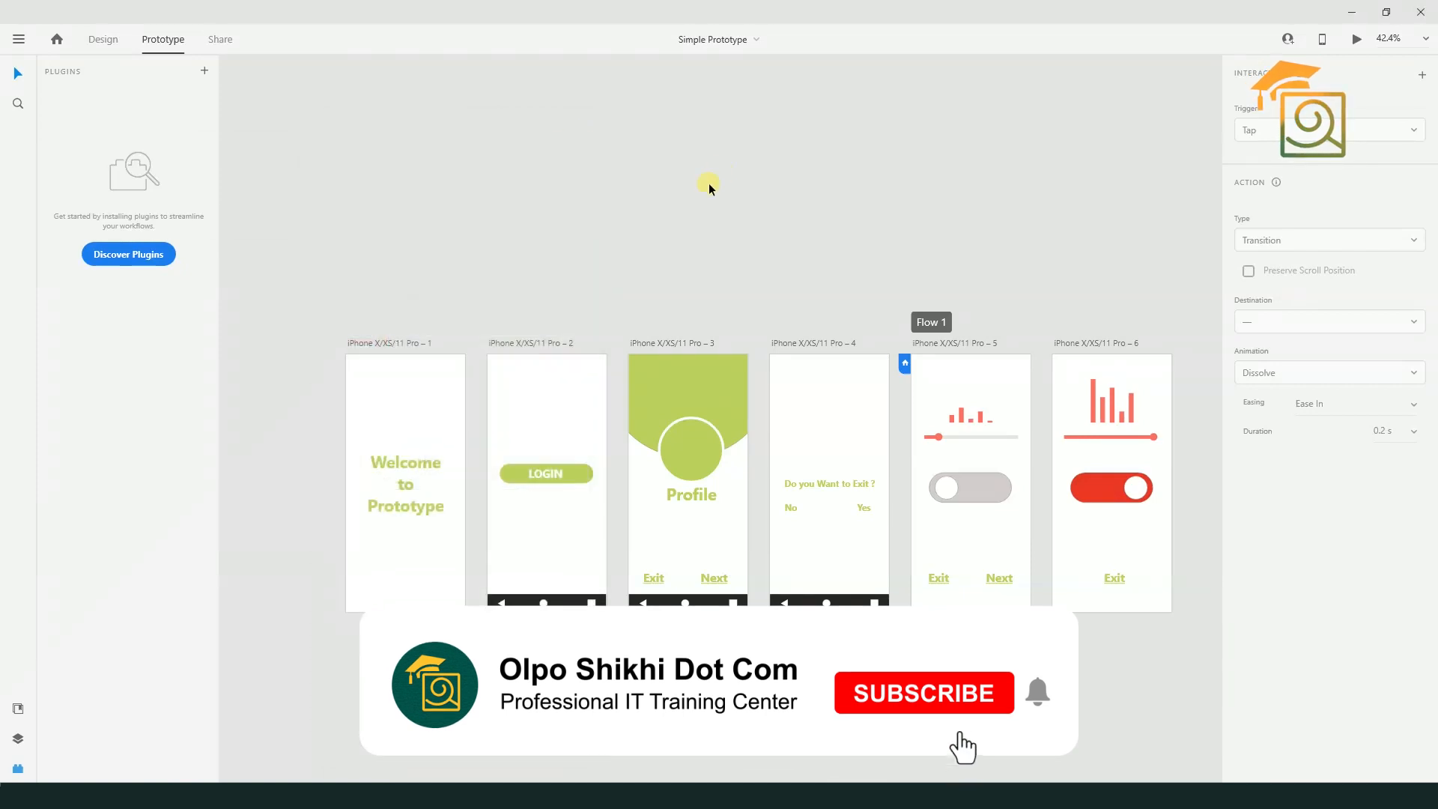
Preview the timed transition from the Welcome artboard, close the preview and clear the selection
click(389, 420)
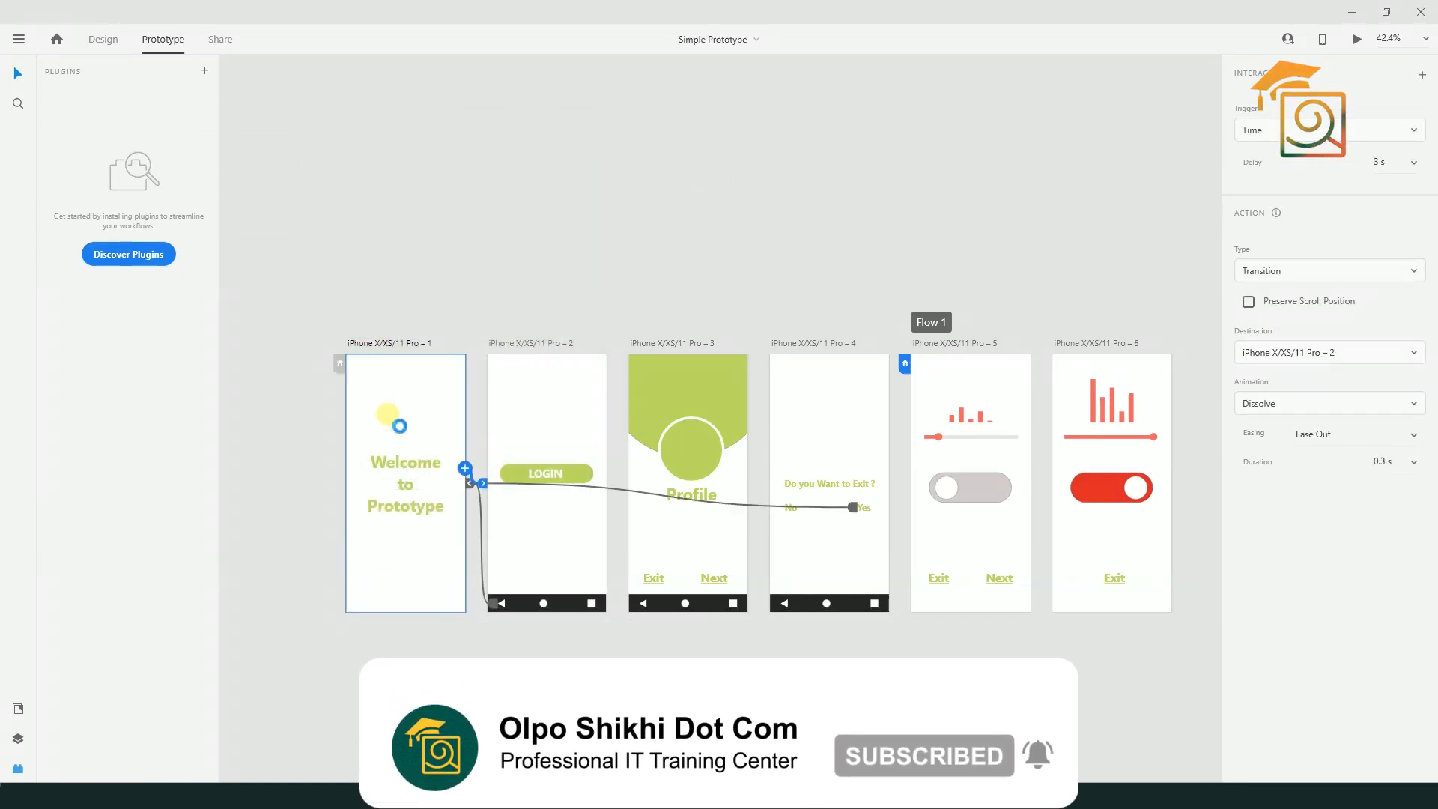
key(ctrl+Return)
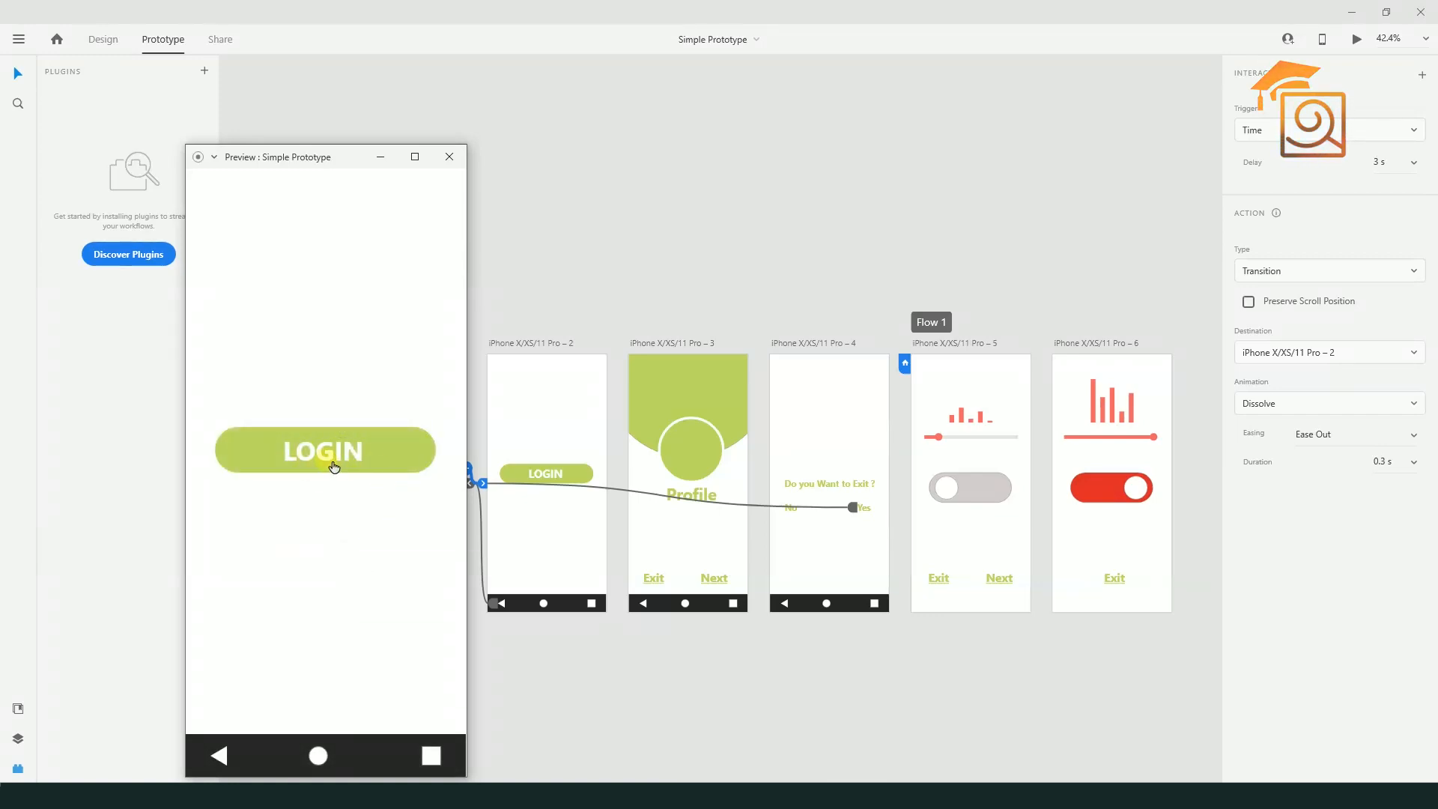
click(449, 157)
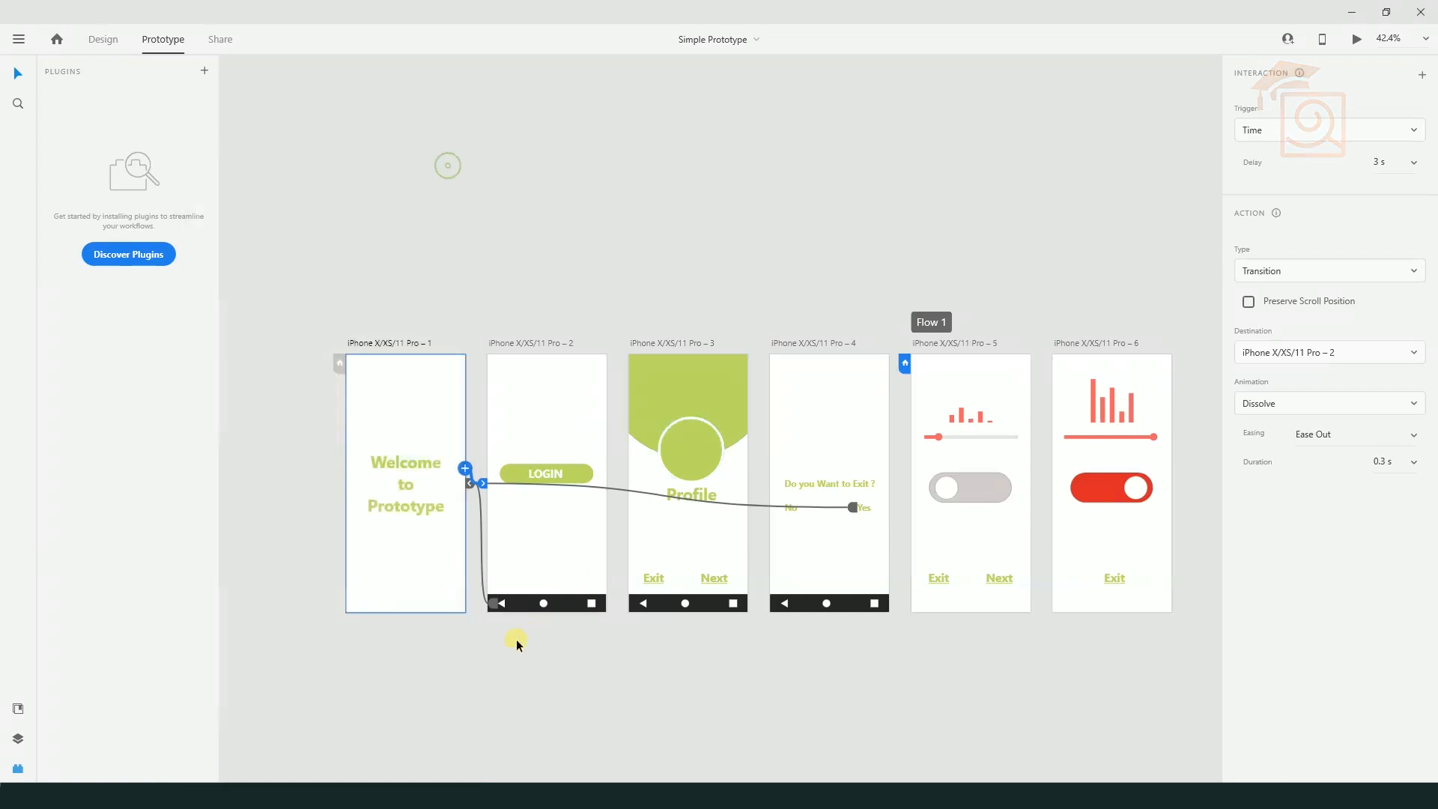
click(511, 650)
Test the prototype from the Welcome artboard by following LOGIN, Next, Exit and Yes in the preview, and close it
click(402, 420)
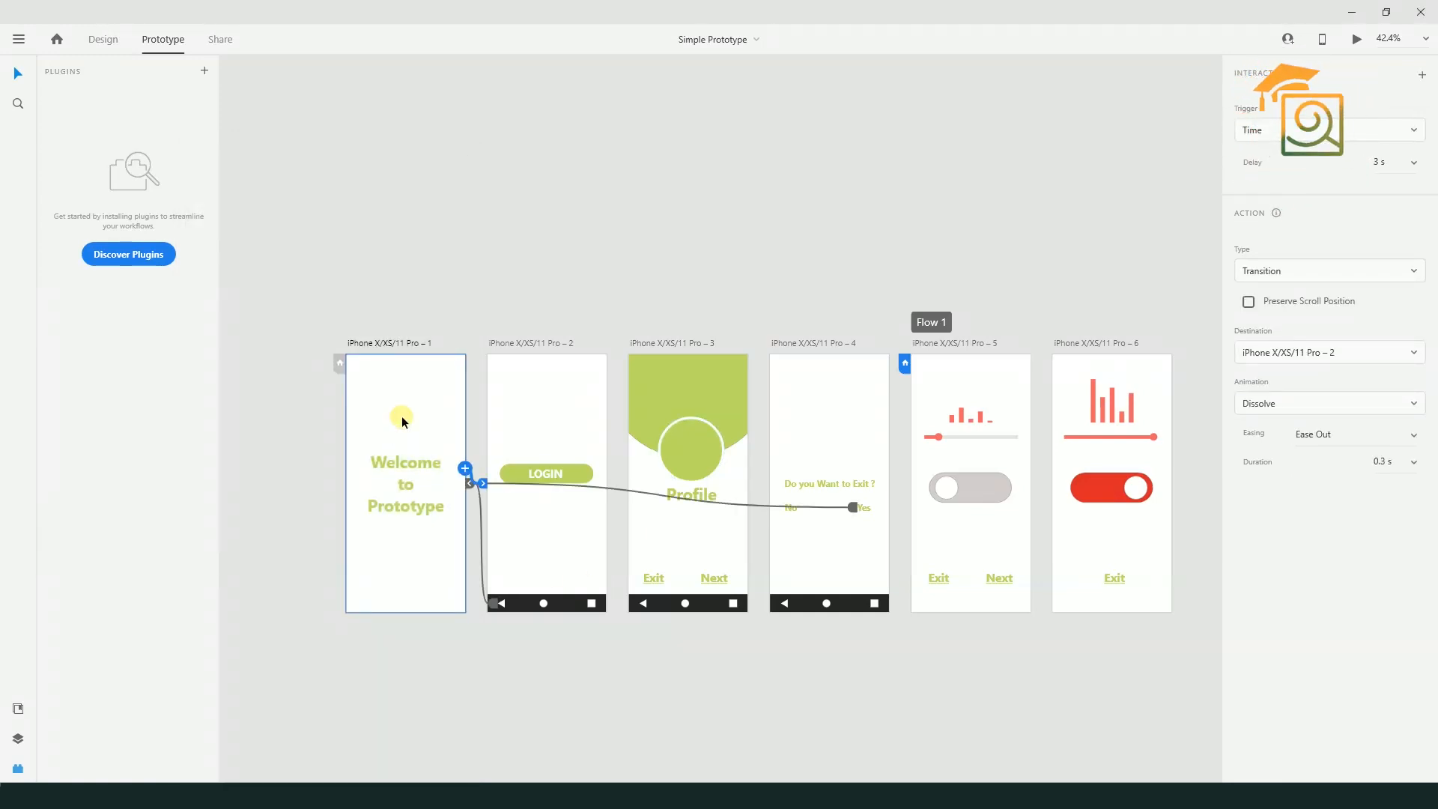
key(ctrl+Return)
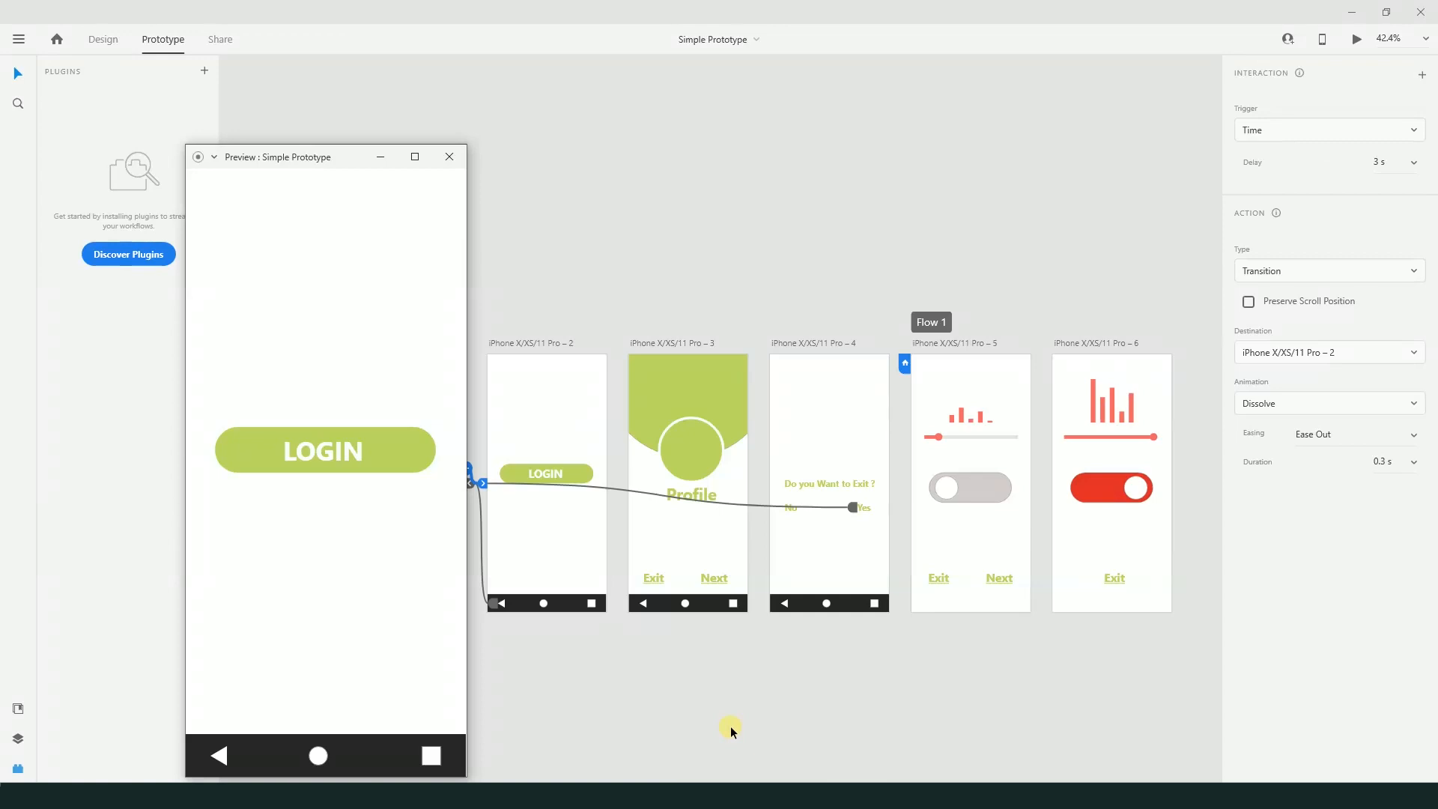
click(315, 453)
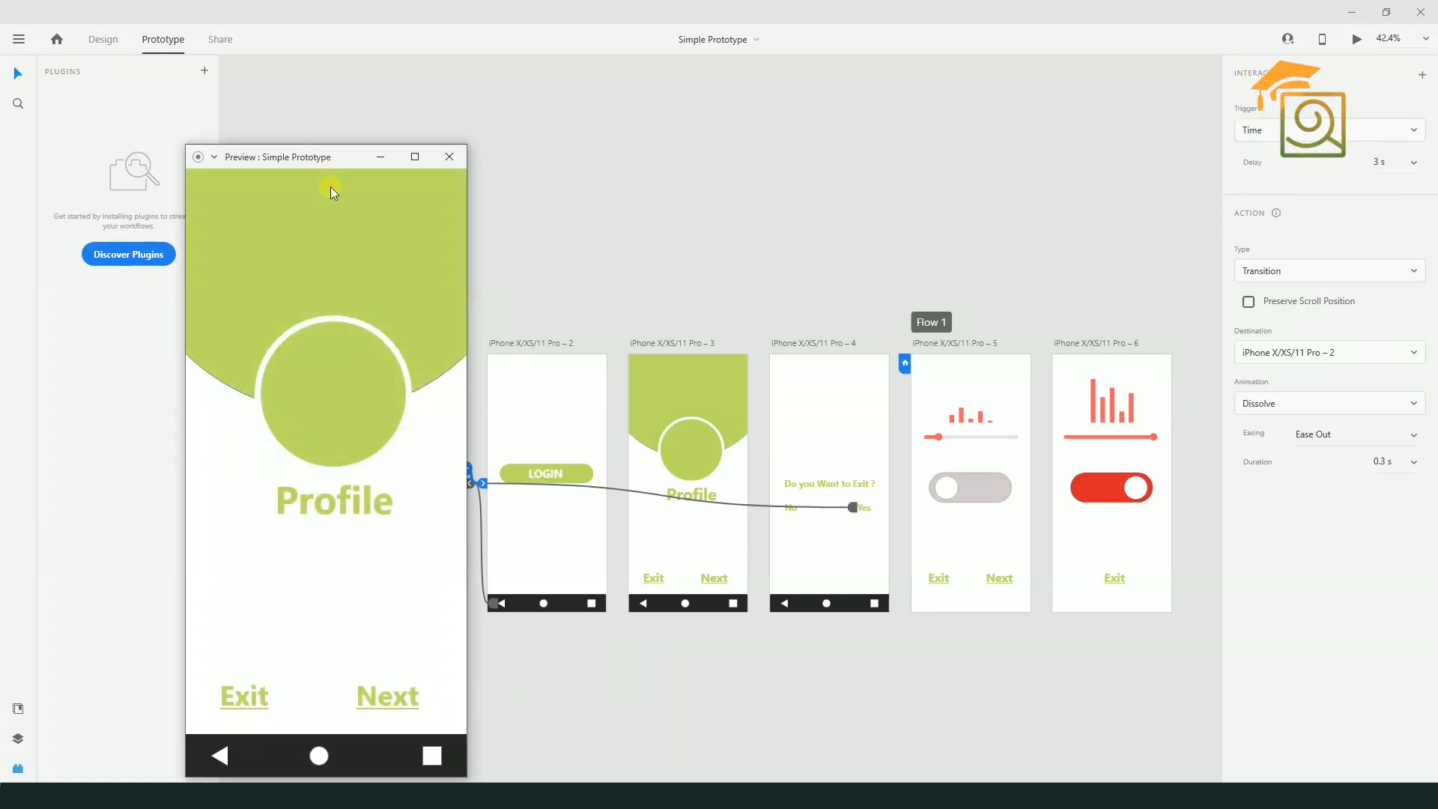
drag(331, 164, 656, 84)
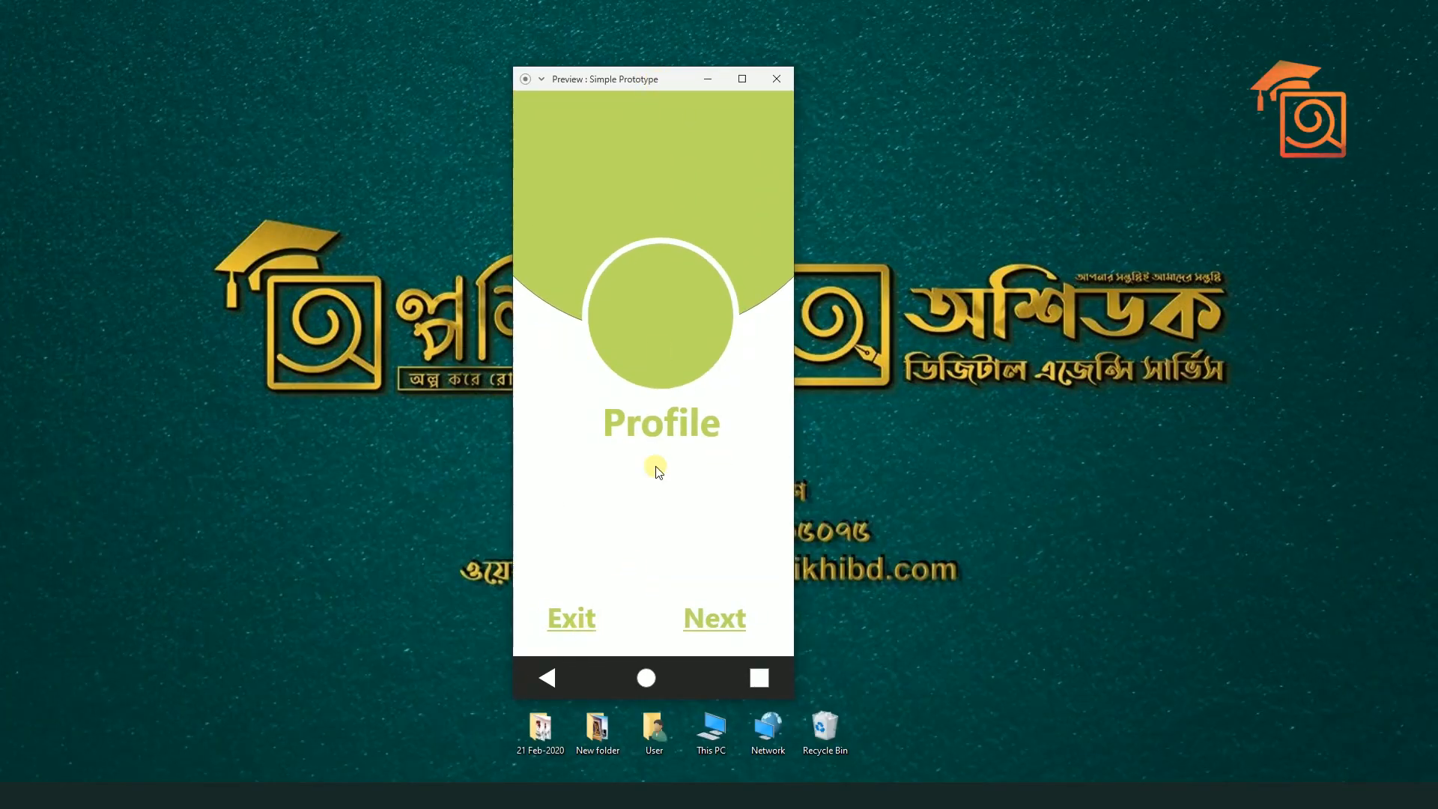
click(727, 627)
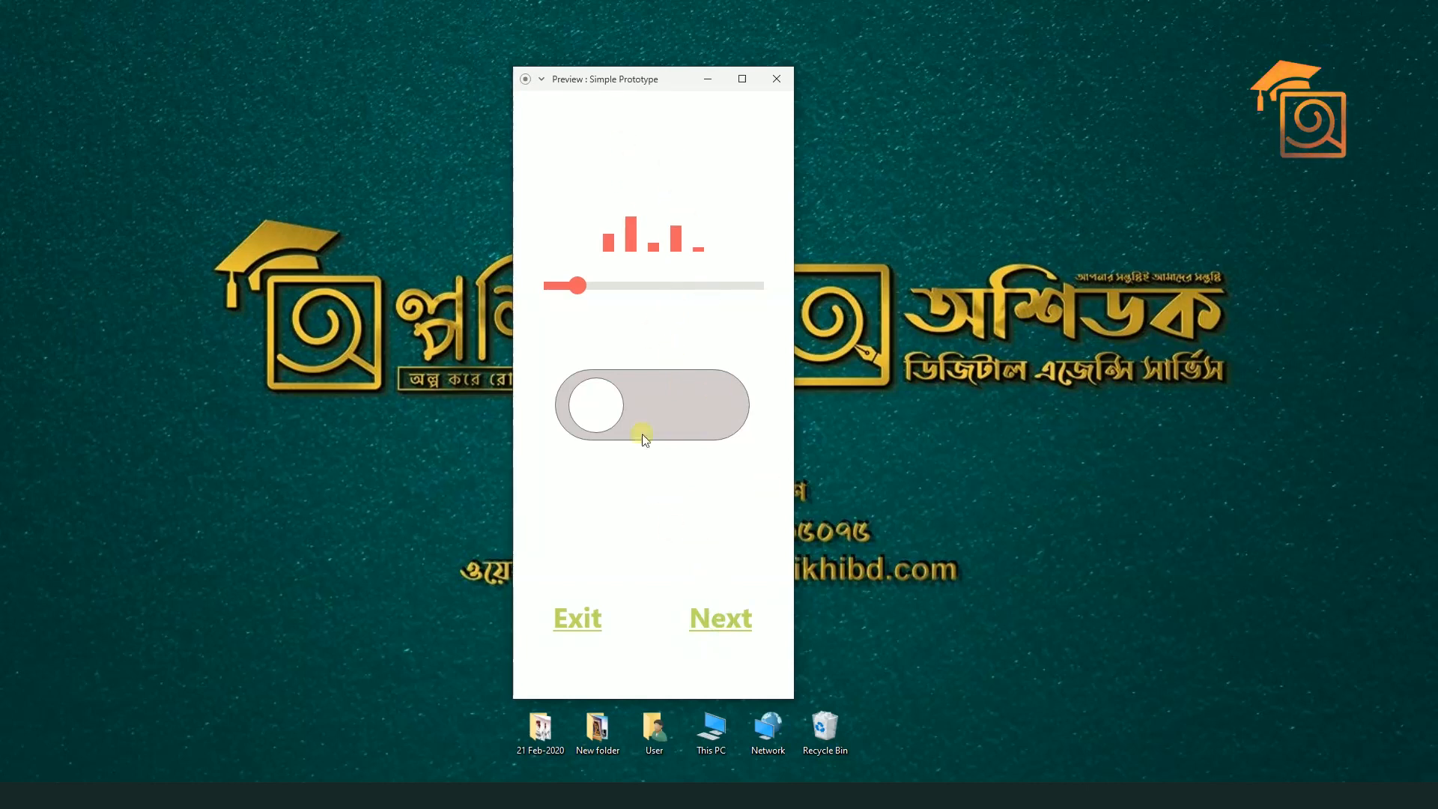
click(582, 627)
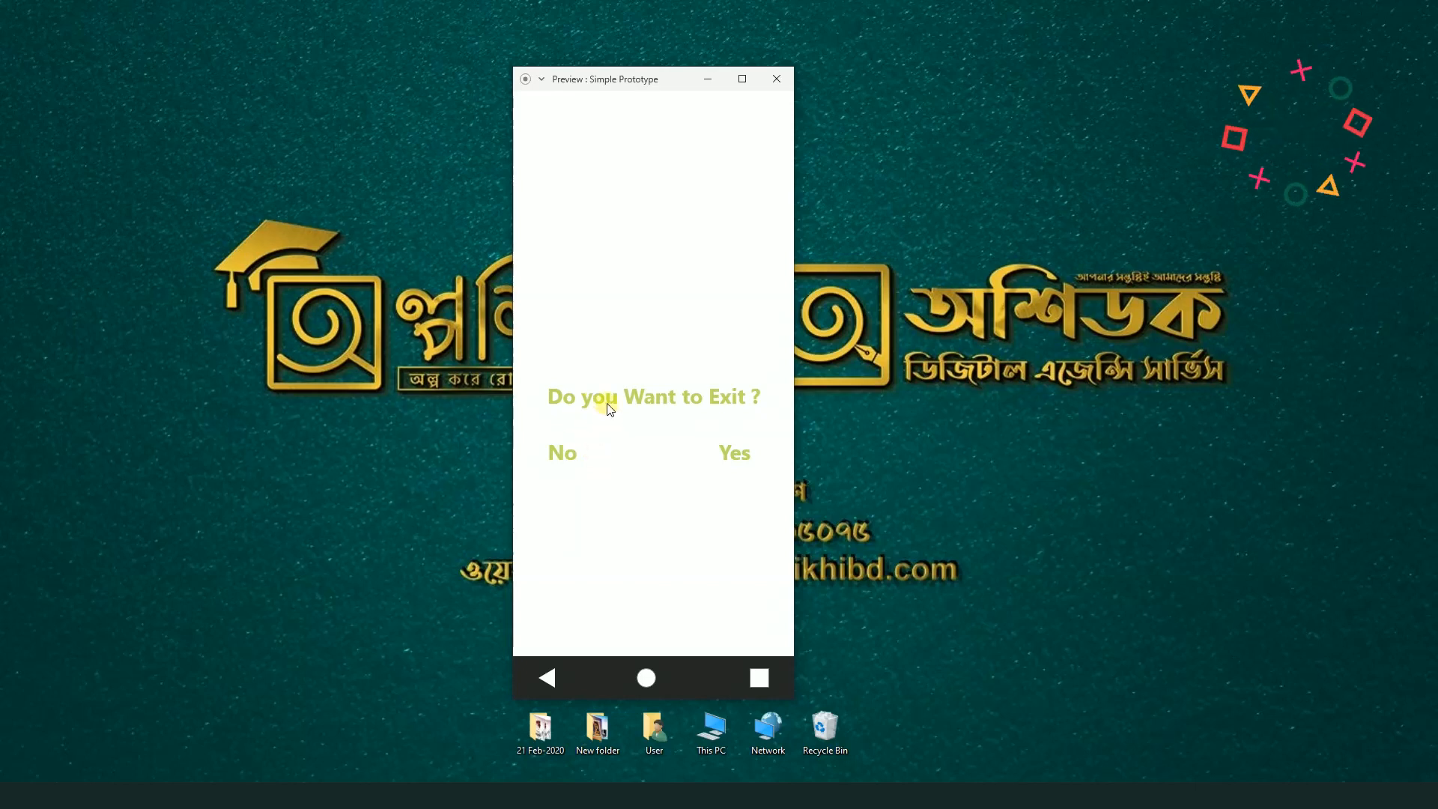
click(738, 454)
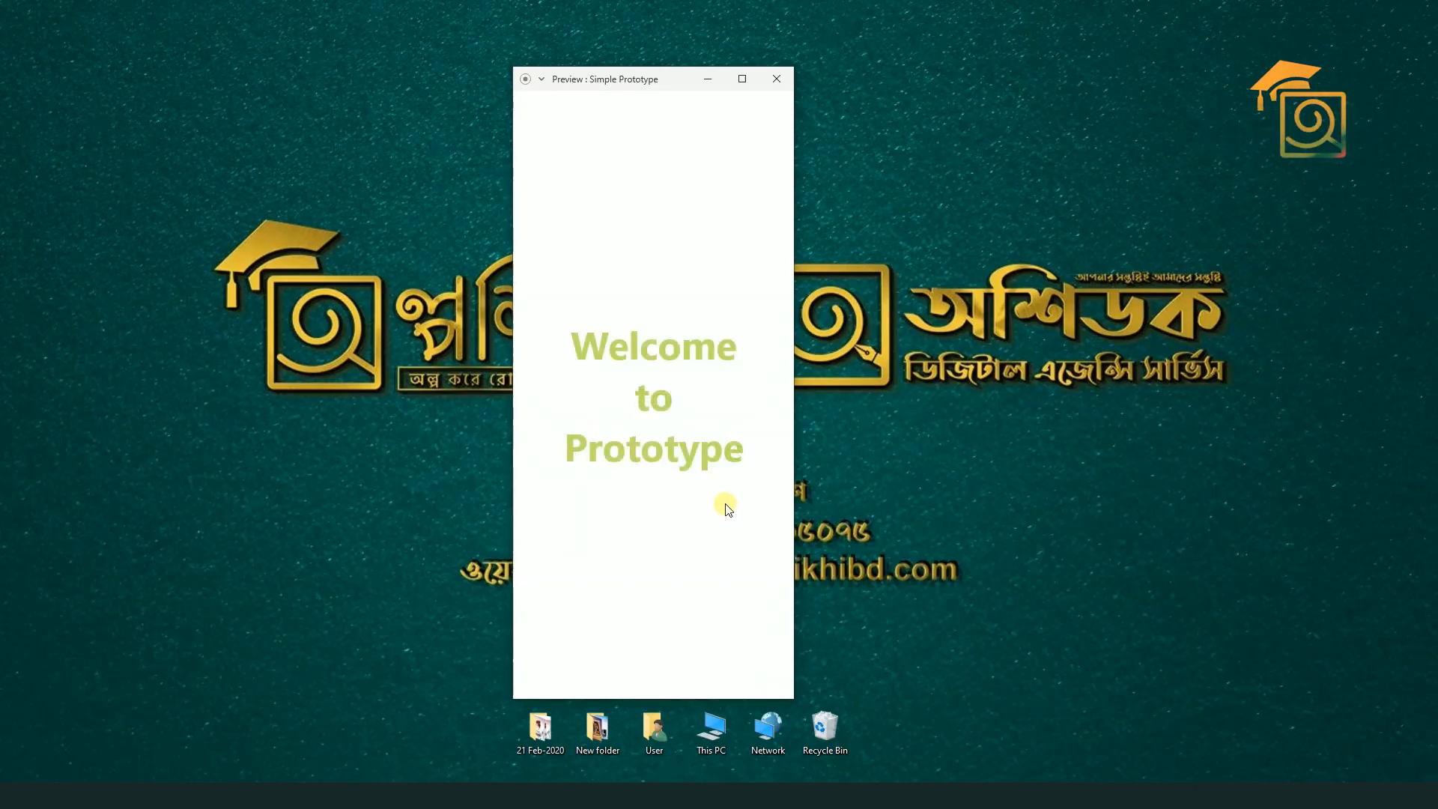
click(776, 79)
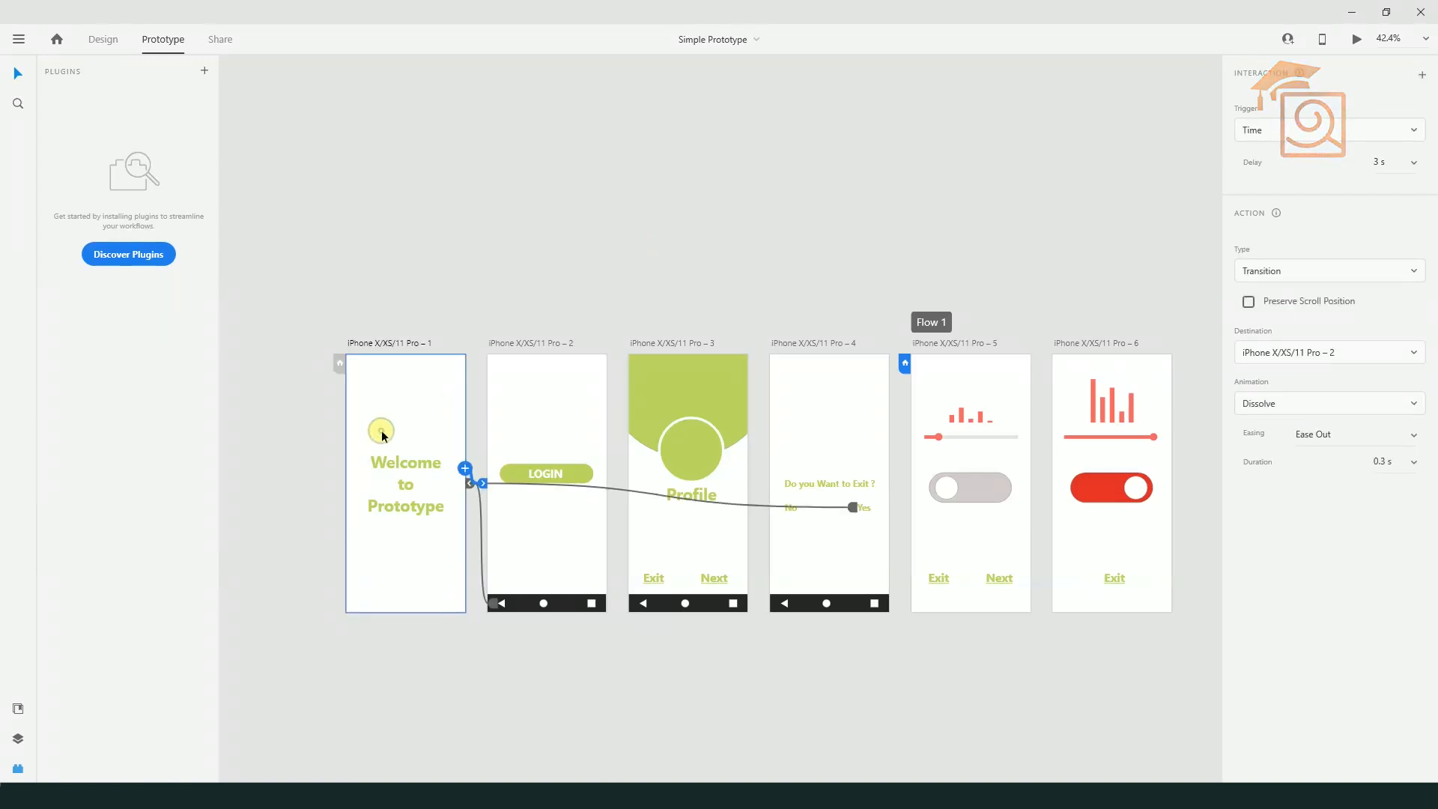
Preview the prototype from the Welcome artboard through LOGIN and Next, and test the slider and the toggle switch in both directions
key(ctrl+Return)
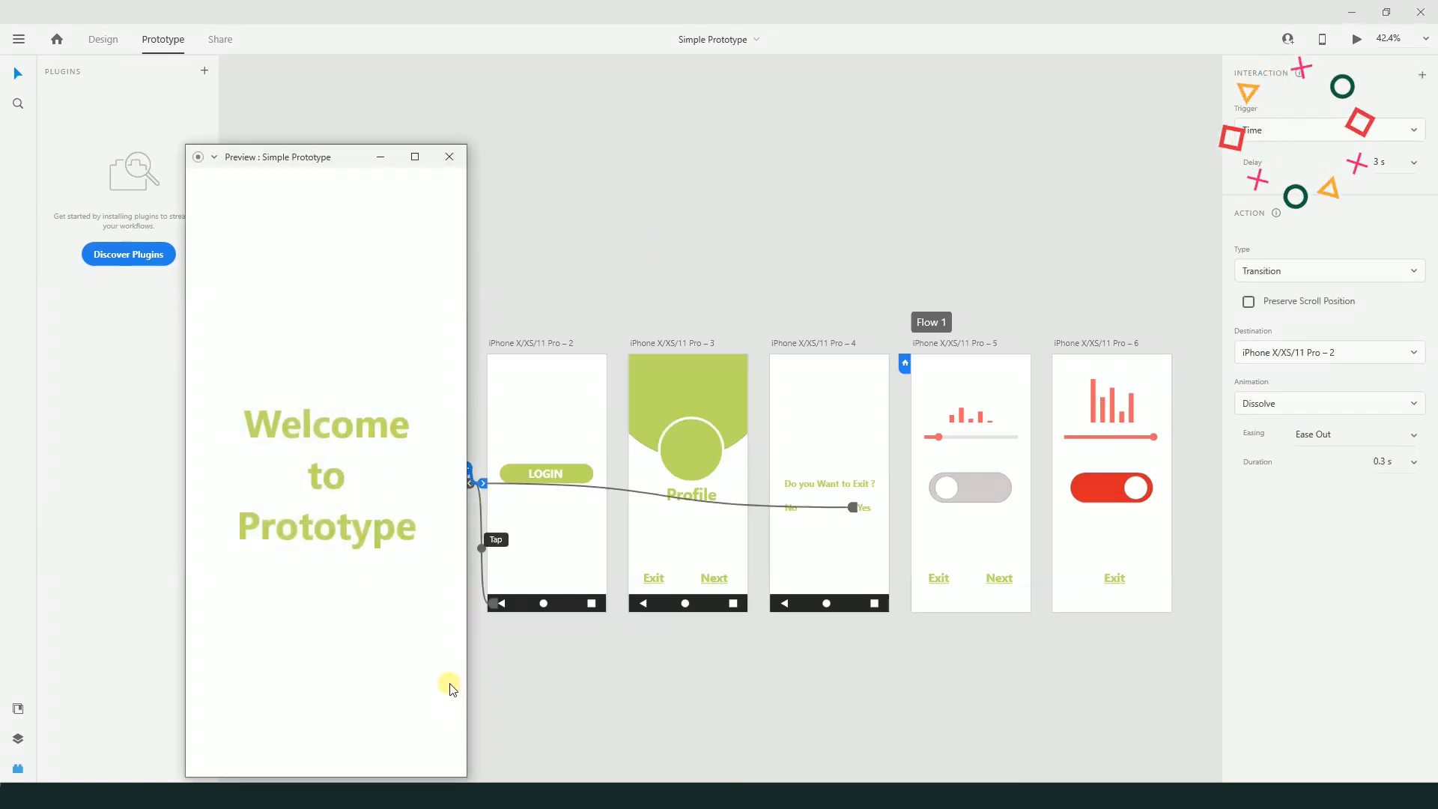
click(338, 456)
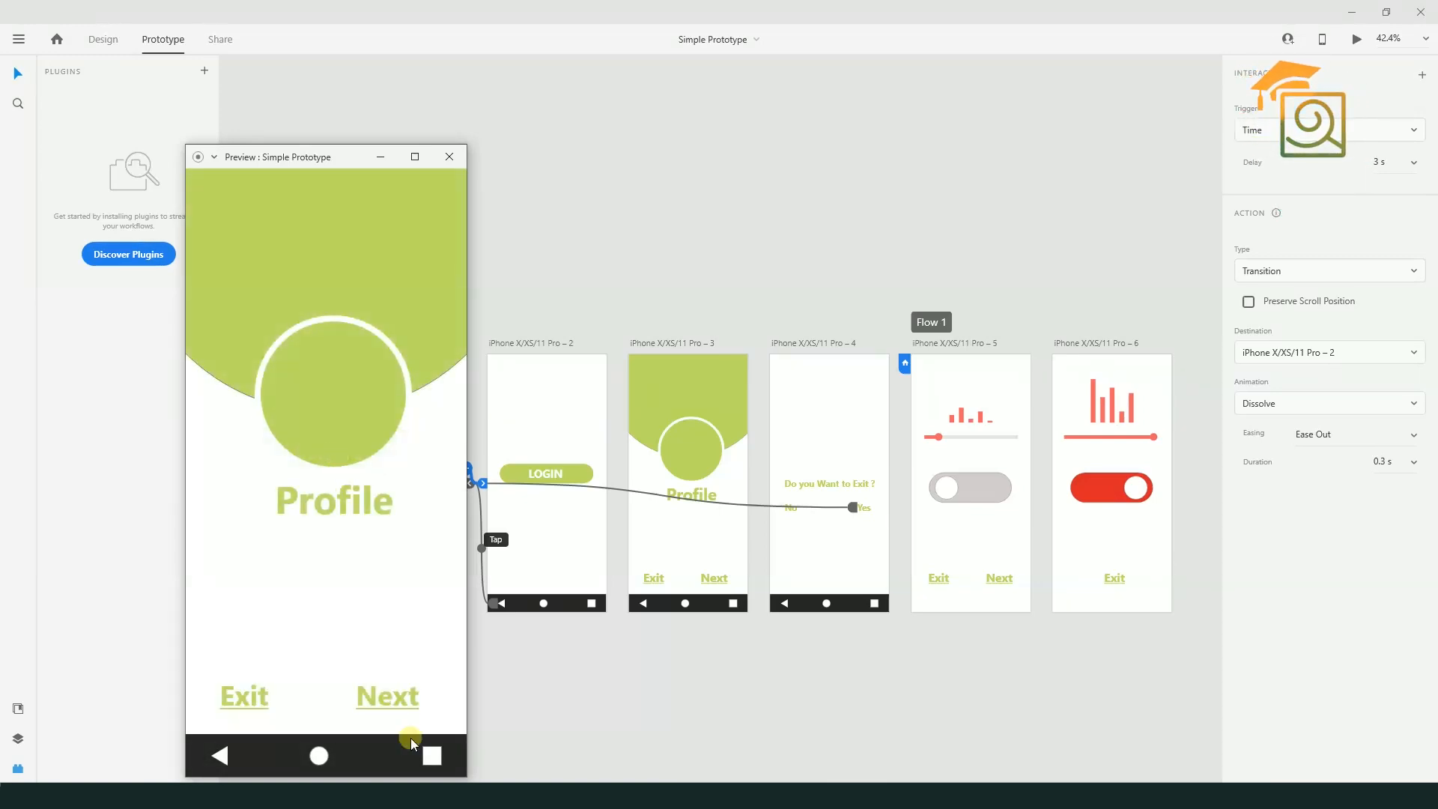
click(385, 693)
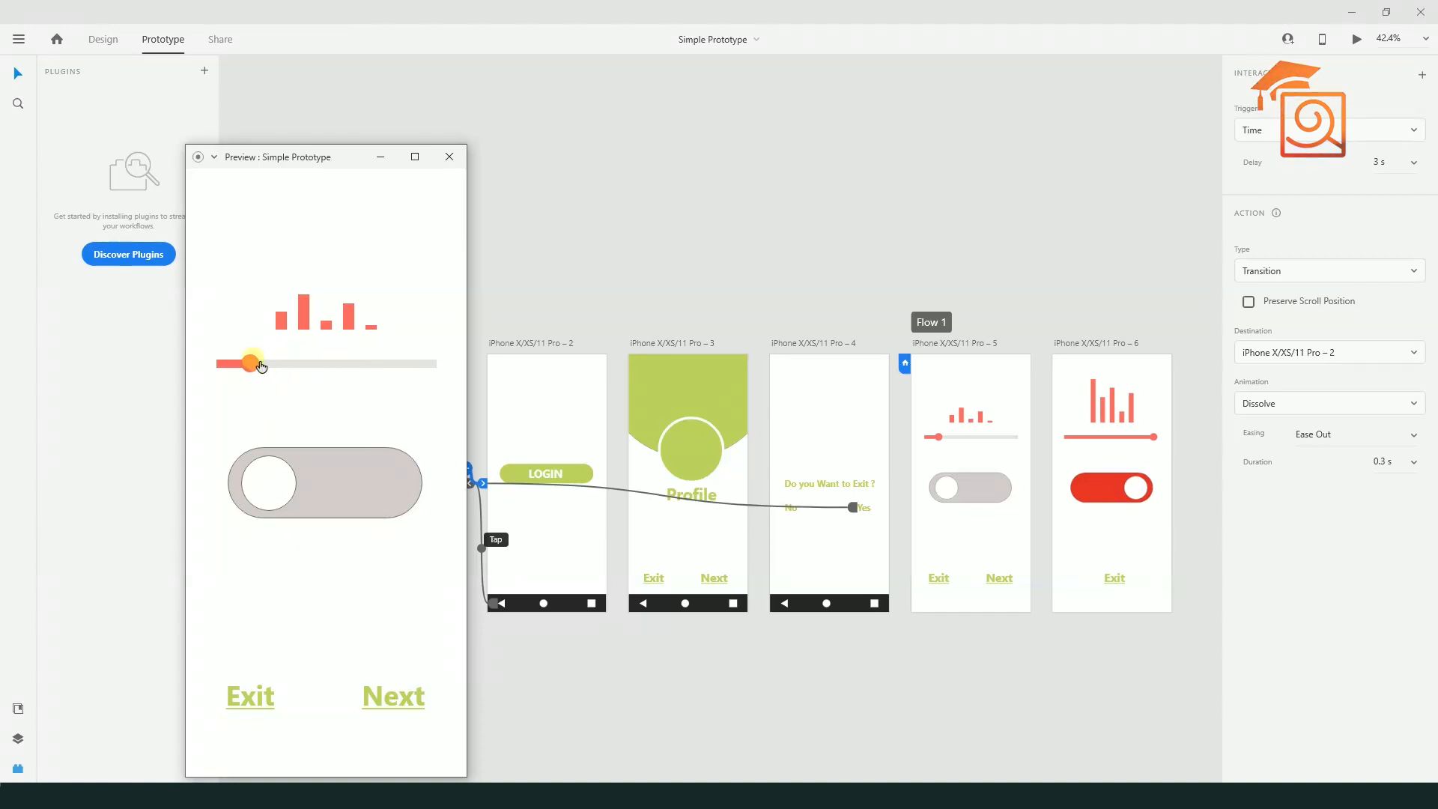
drag(250, 363, 372, 372)
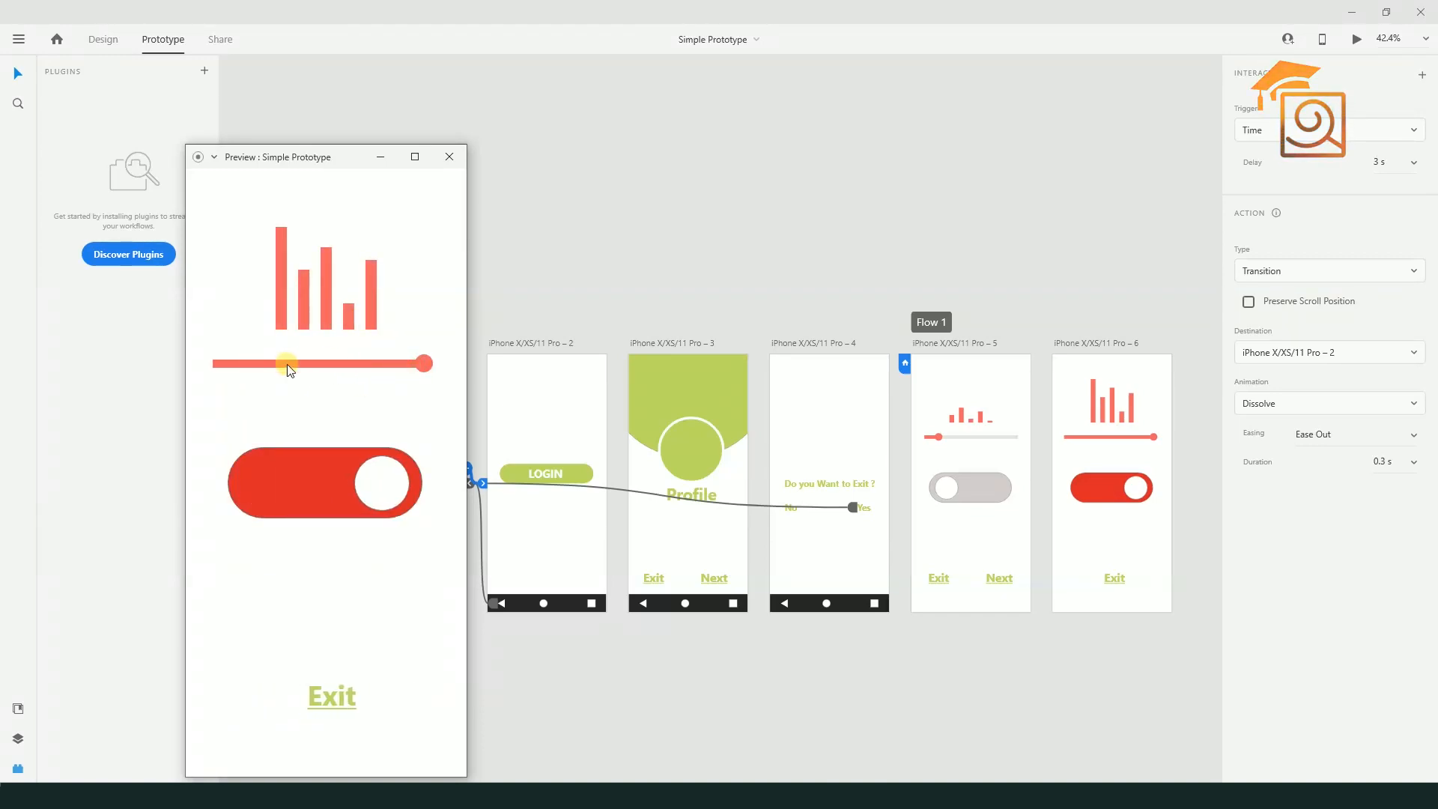
click(261, 488)
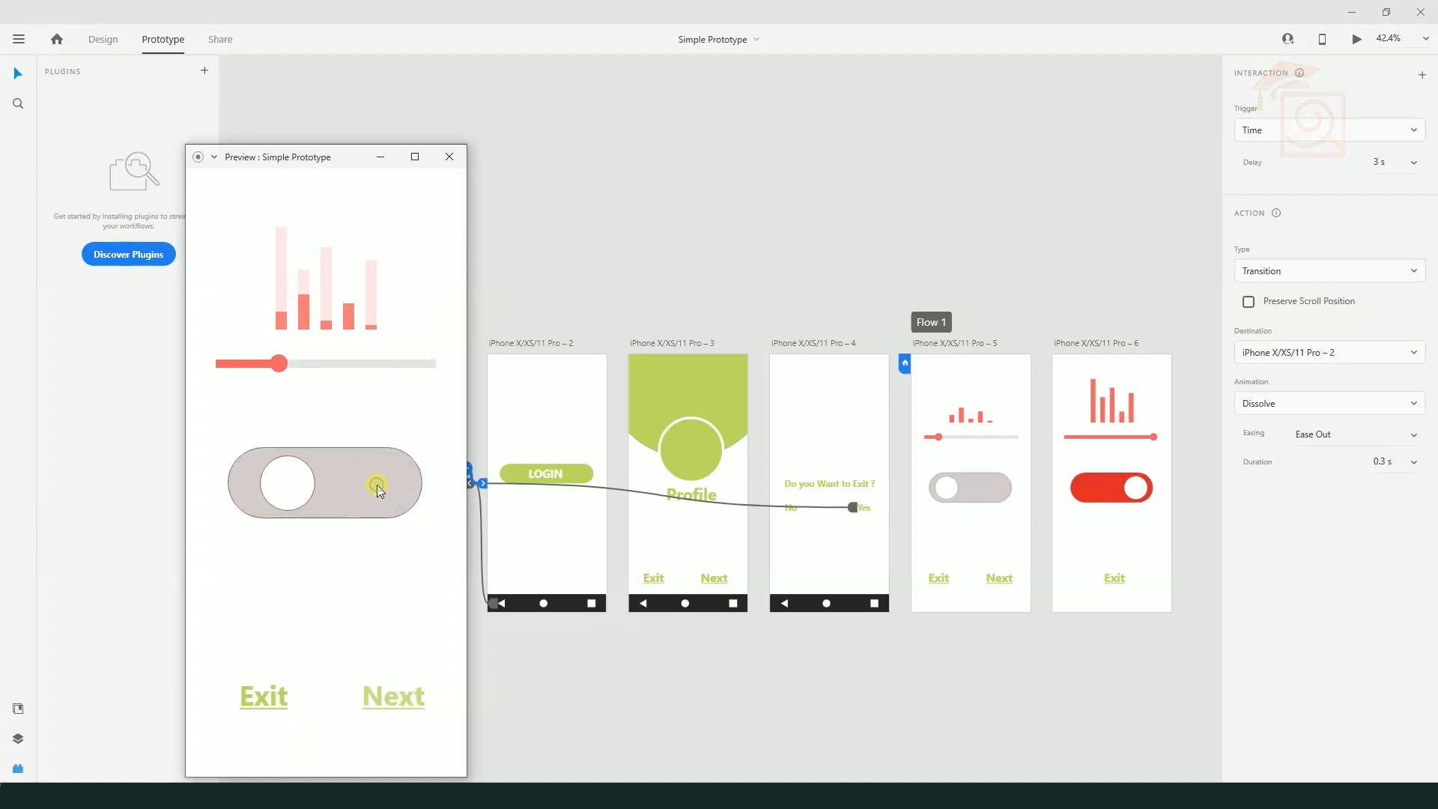
click(384, 499)
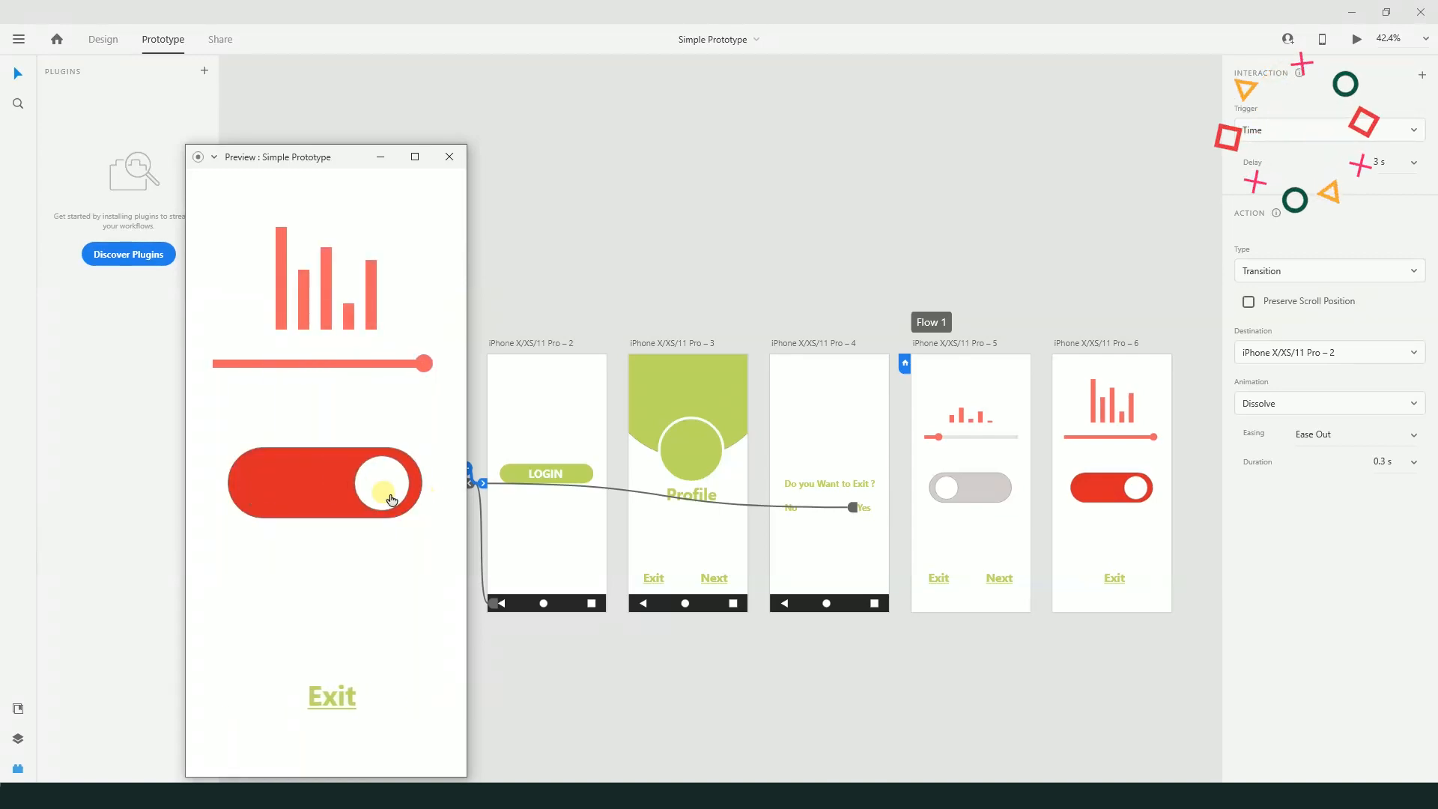
click(254, 478)
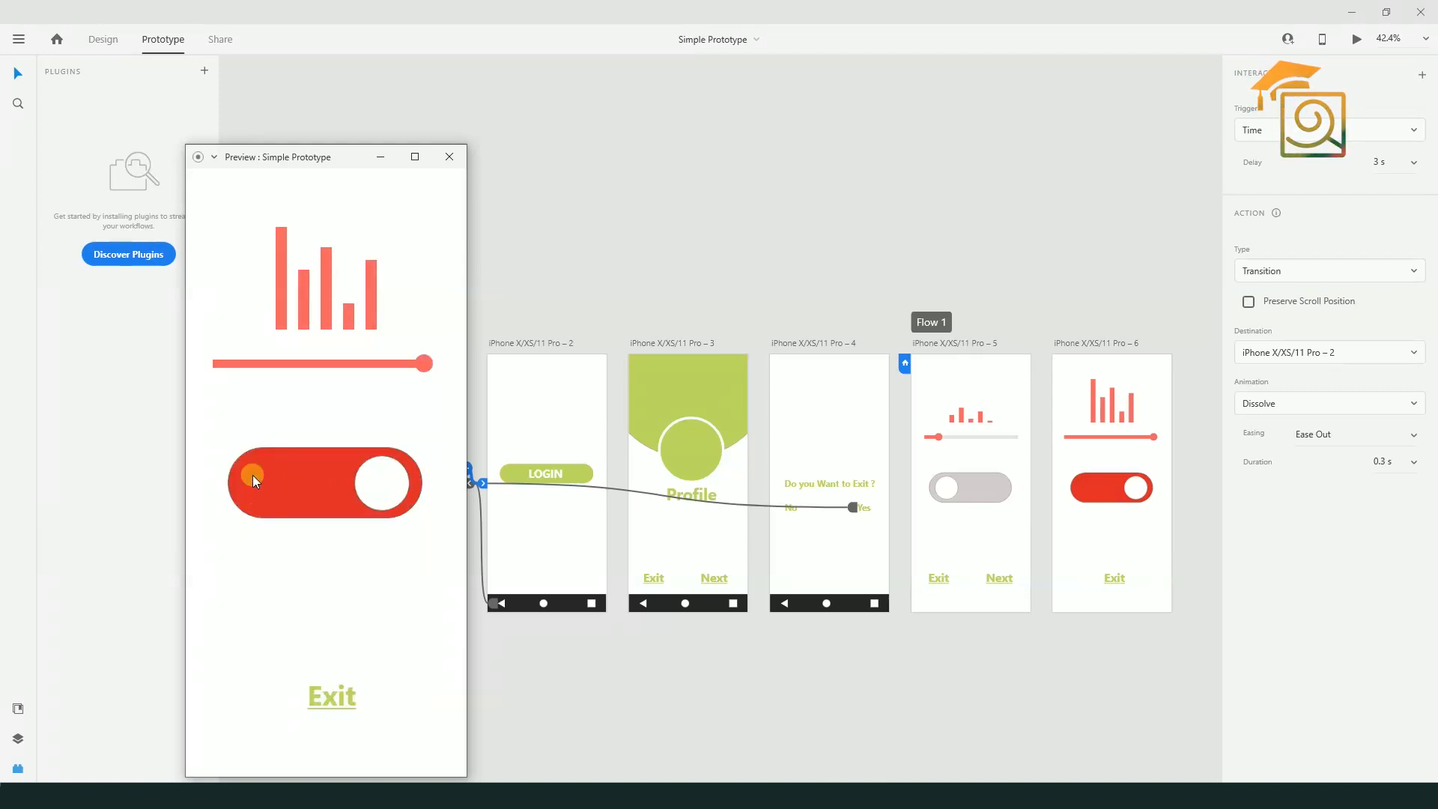
Test Exit, No and the back arrow in the preview, close it, and inspect the links between all six artboards
click(333, 704)
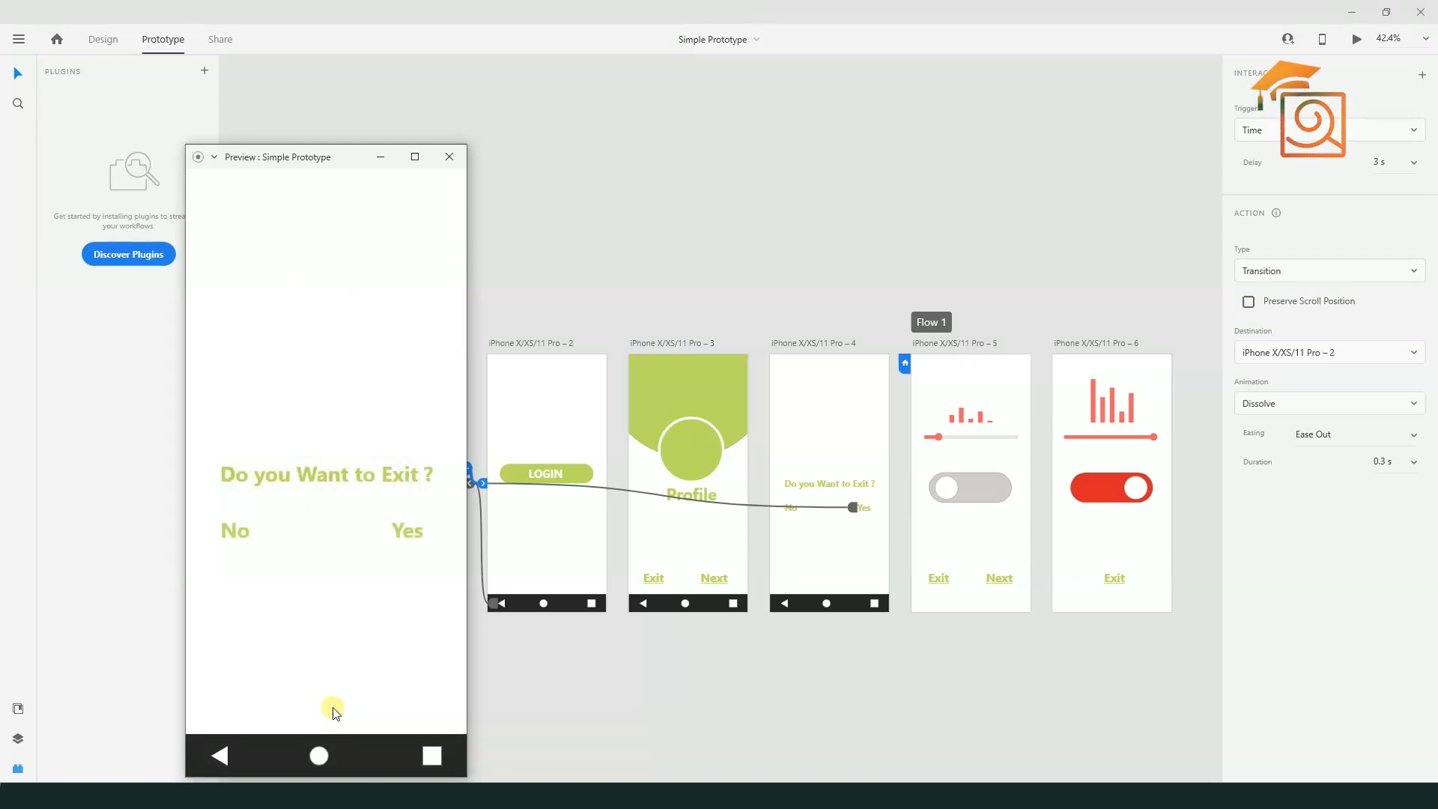
click(236, 530)
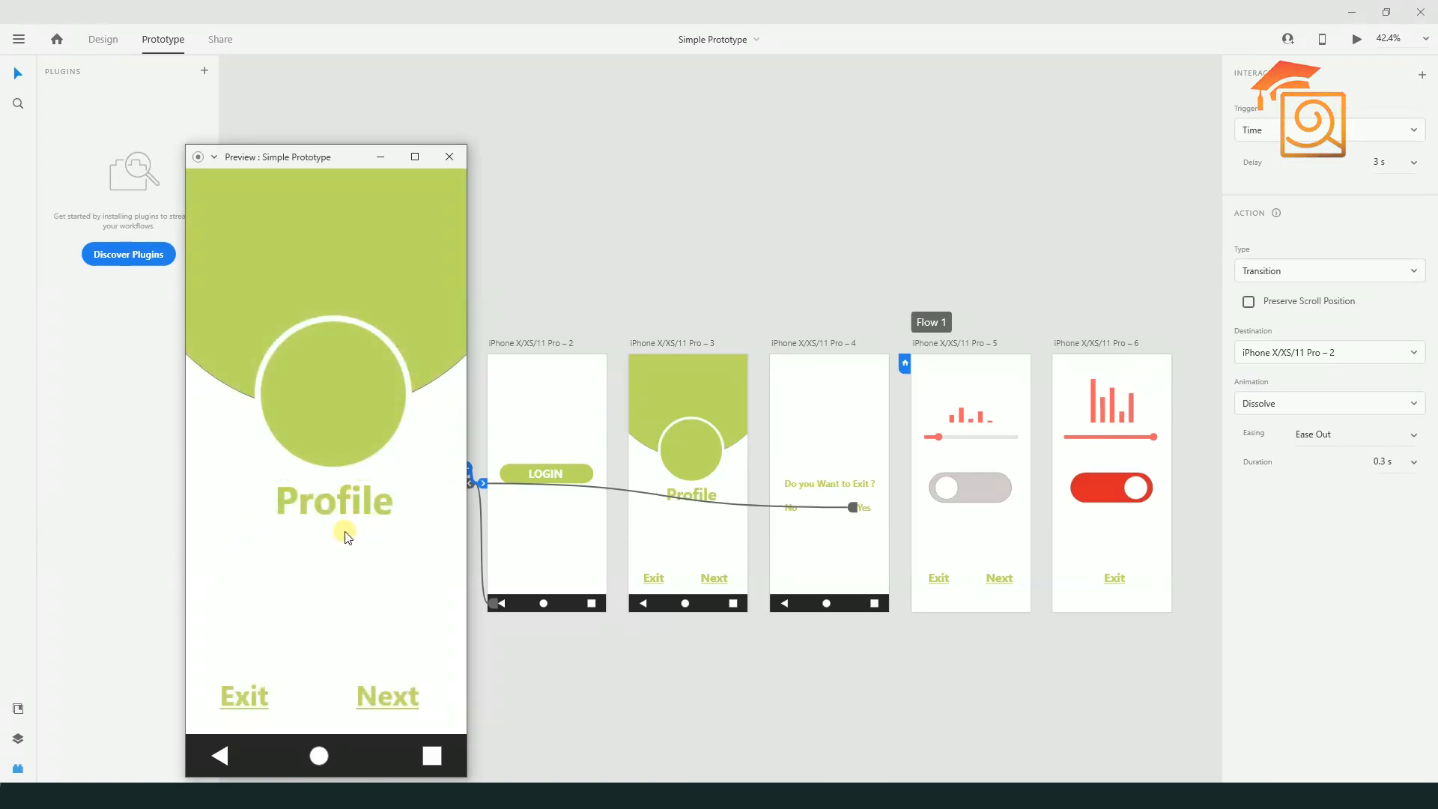
click(219, 756)
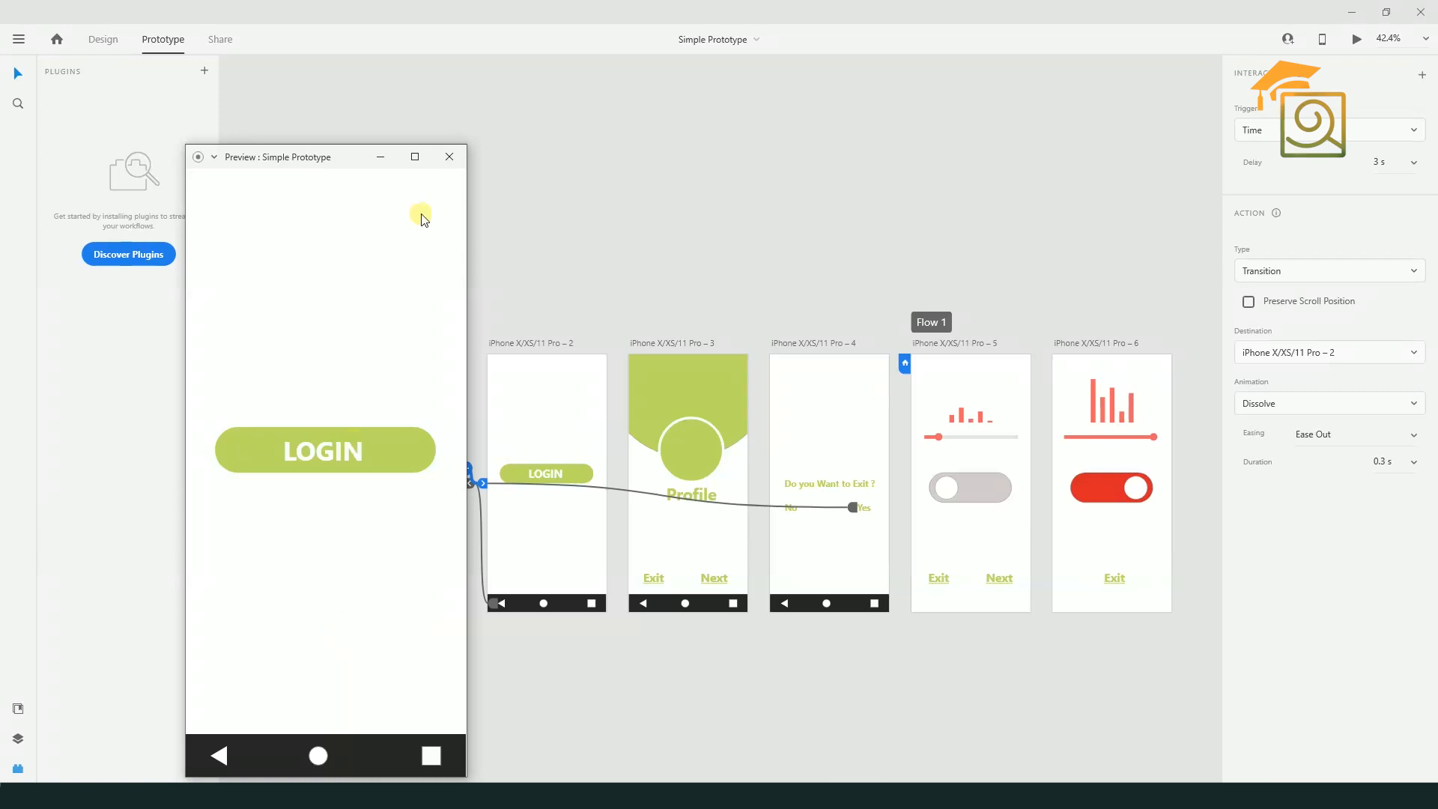
click(449, 156)
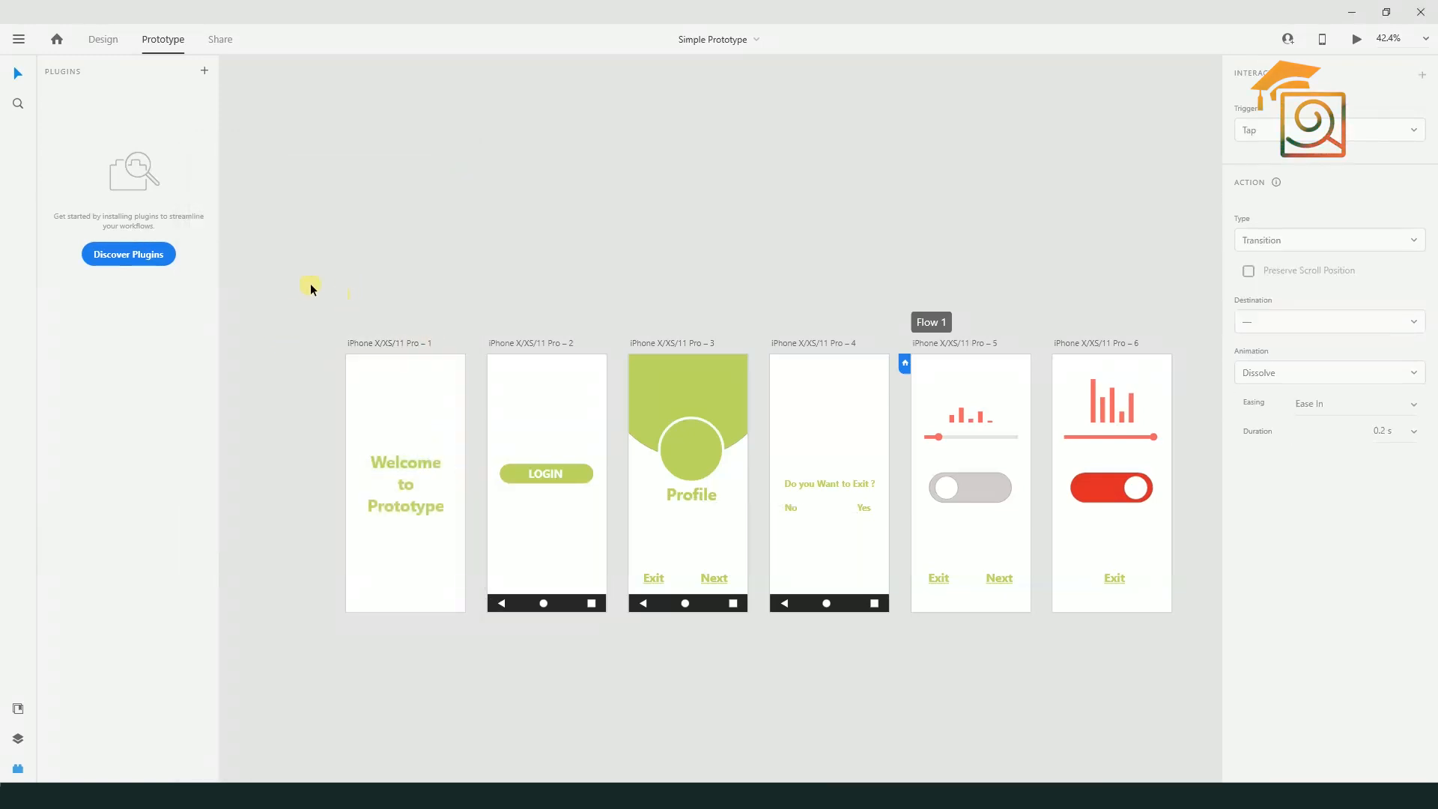
drag(312, 286, 1182, 662)
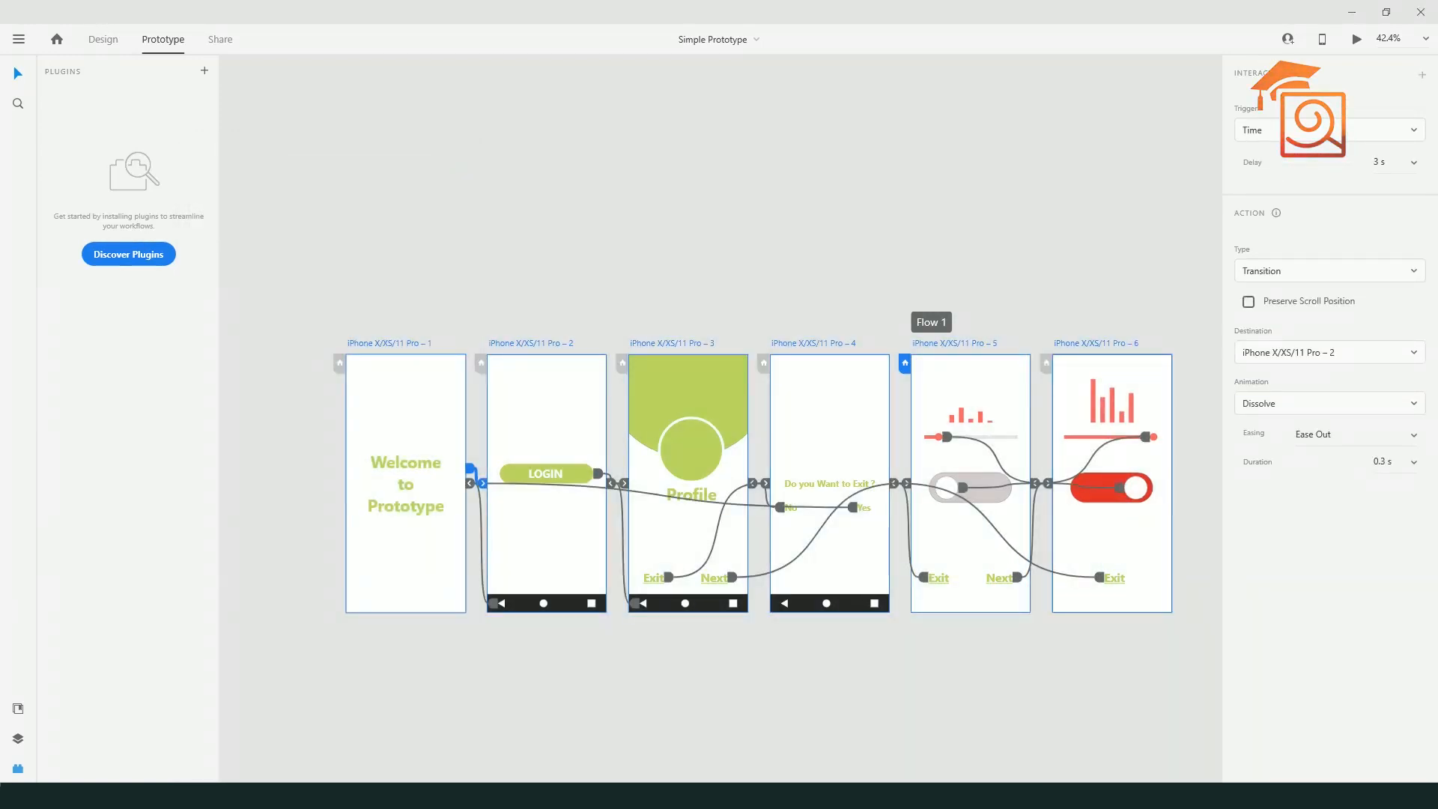
click(690, 291)
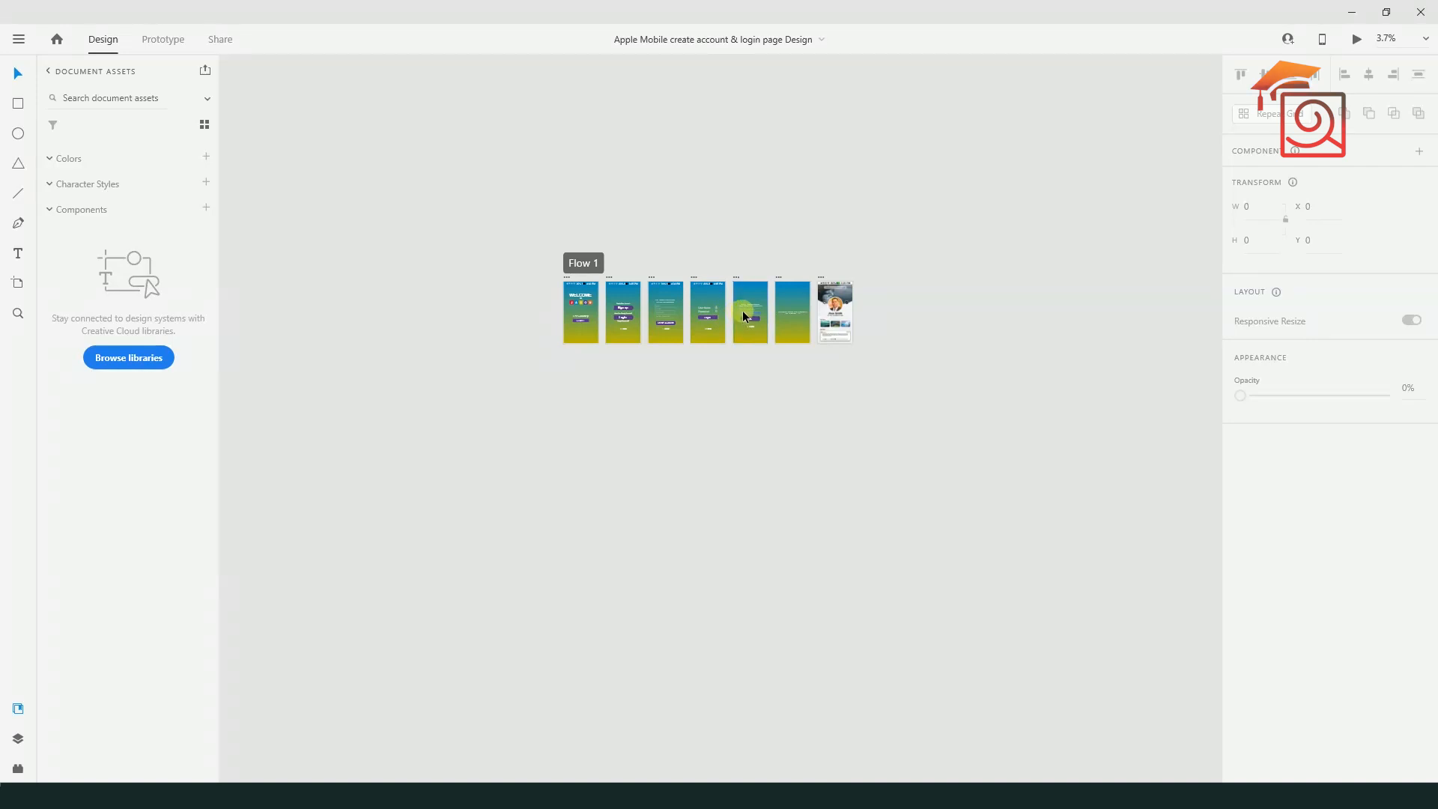
Examine the welcome, sign-up, account form and login artboards in the Apple Mobile create account & login page Design document
scroll(743, 311, up, 5)
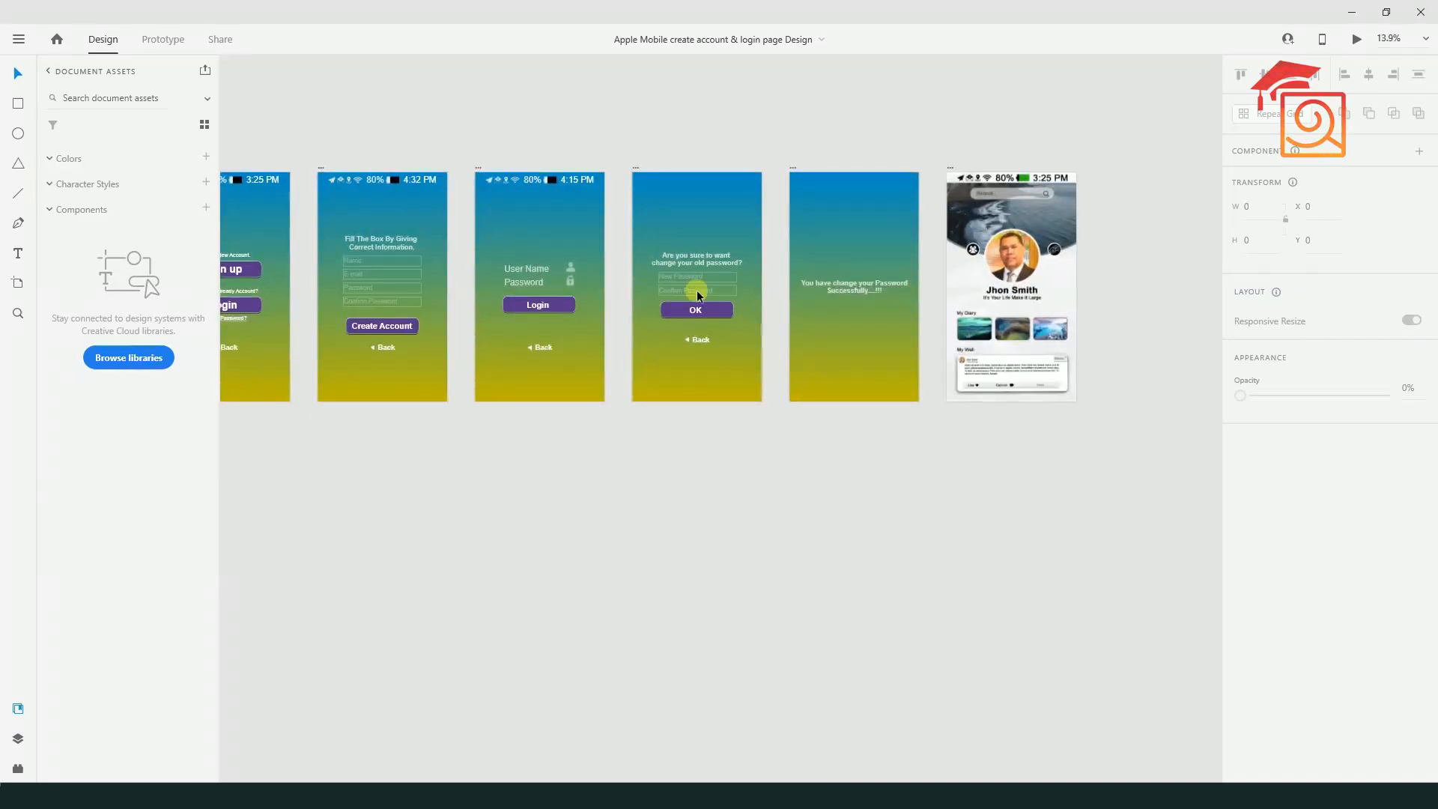
scroll(697, 290, down, 2)
scroll(373, 299, up, 3)
scroll(515, 247, up, 2)
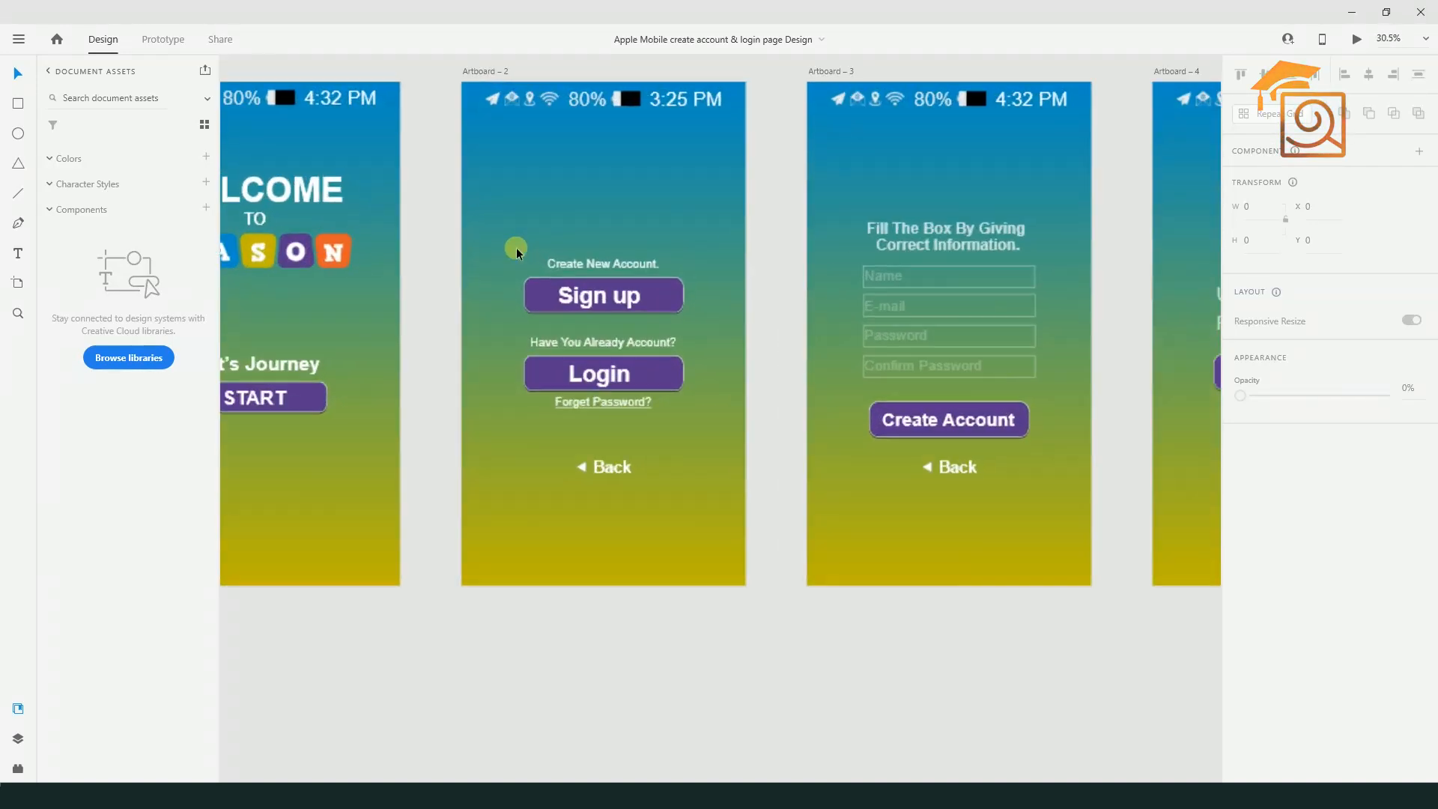
scroll(657, 293, down, 1)
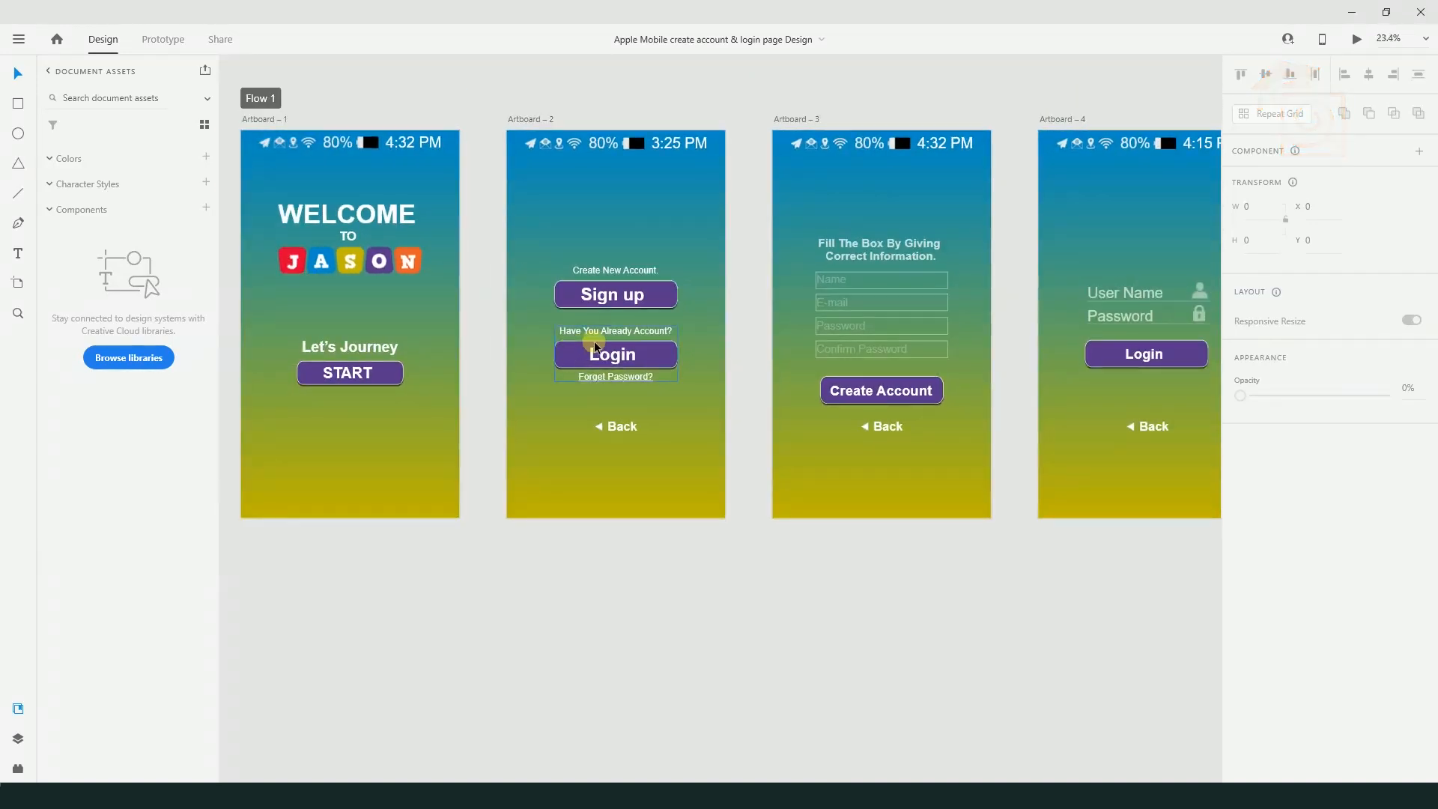
click(851, 306)
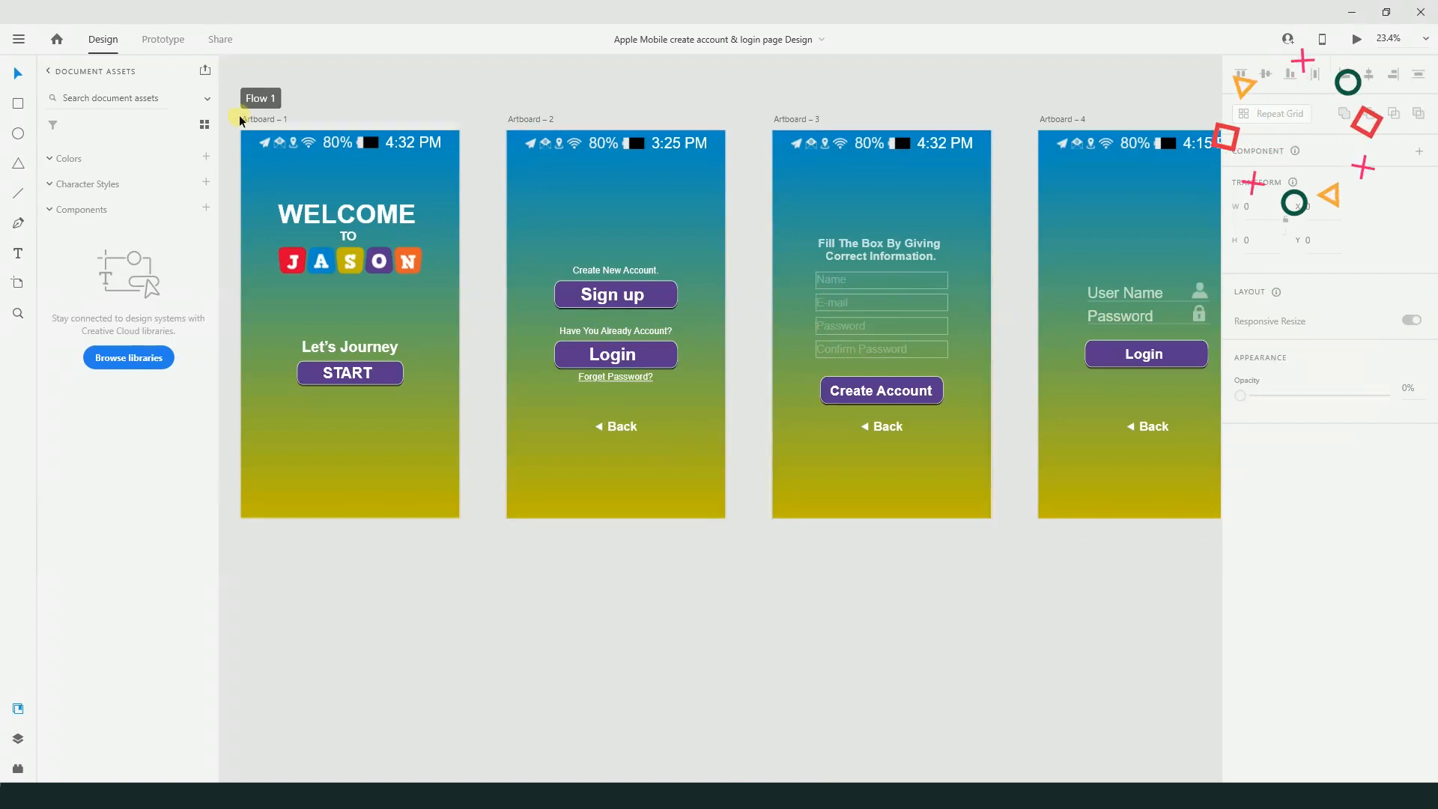
Select the artboards of the account and login design, show them in Prototype mode, and clear the selection
scroll(519, 375, down, 2)
drag(314, 157, 1188, 508)
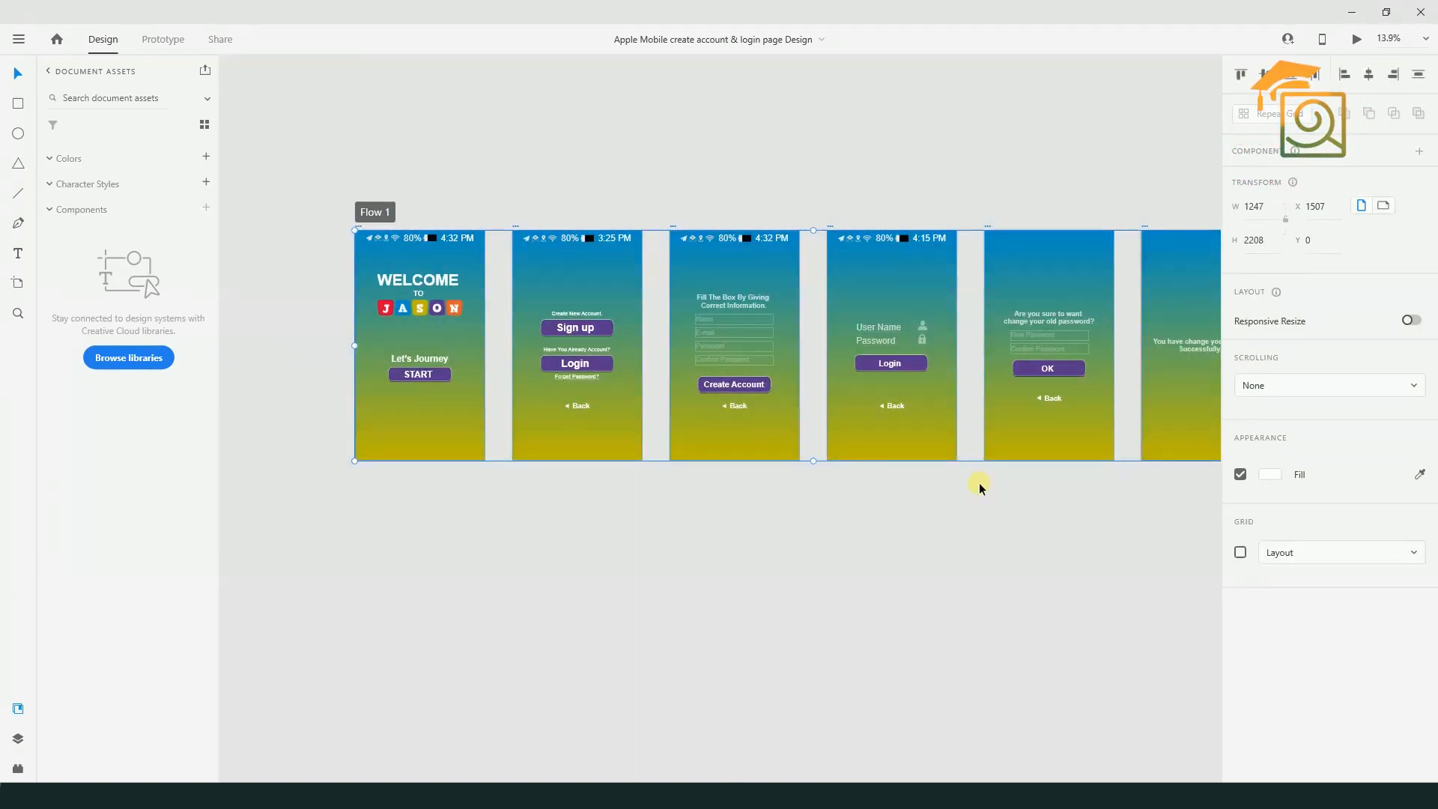
click(161, 40)
click(632, 514)
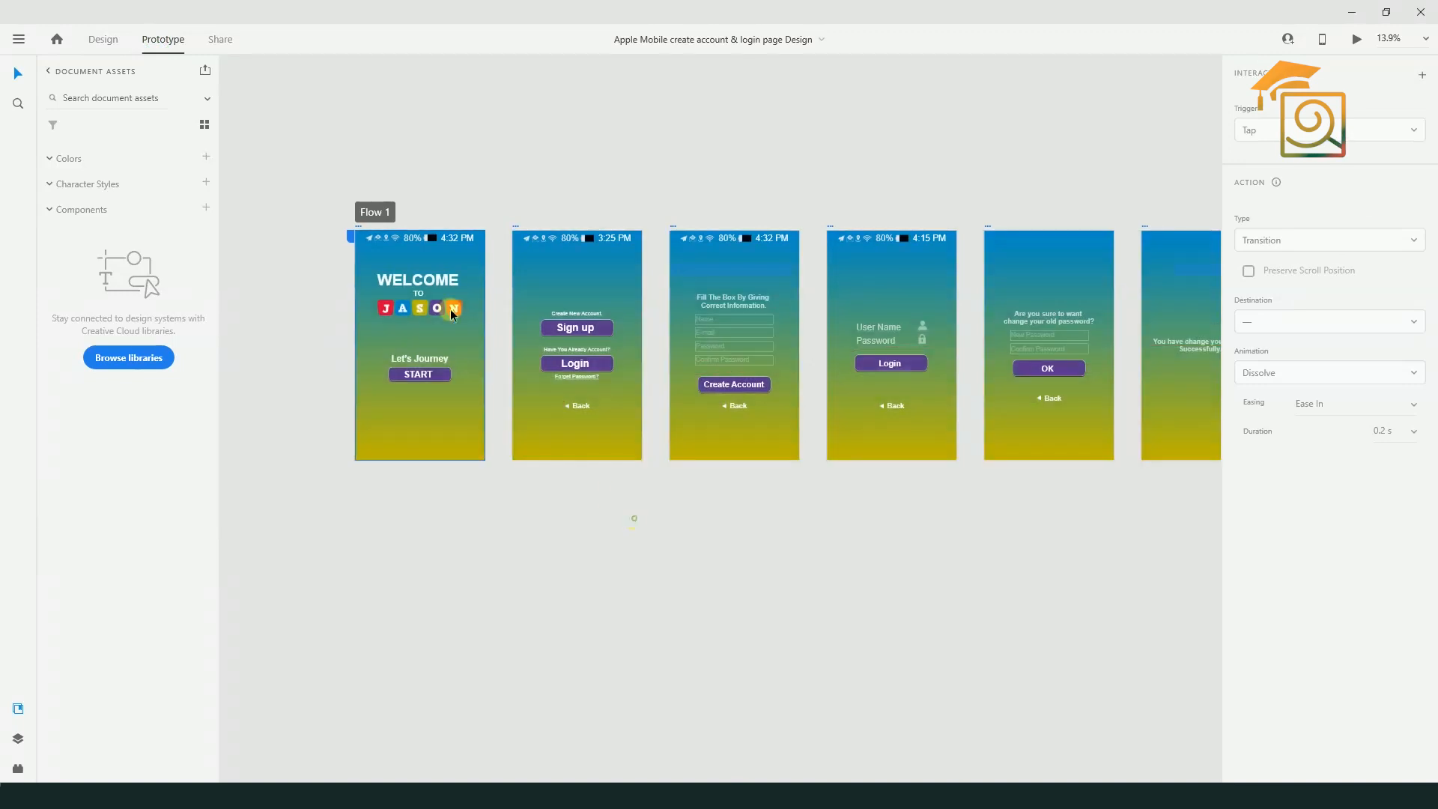
Preview the design from the welcome artboard, following START, Sign up and Back to the account options screen
click(447, 302)
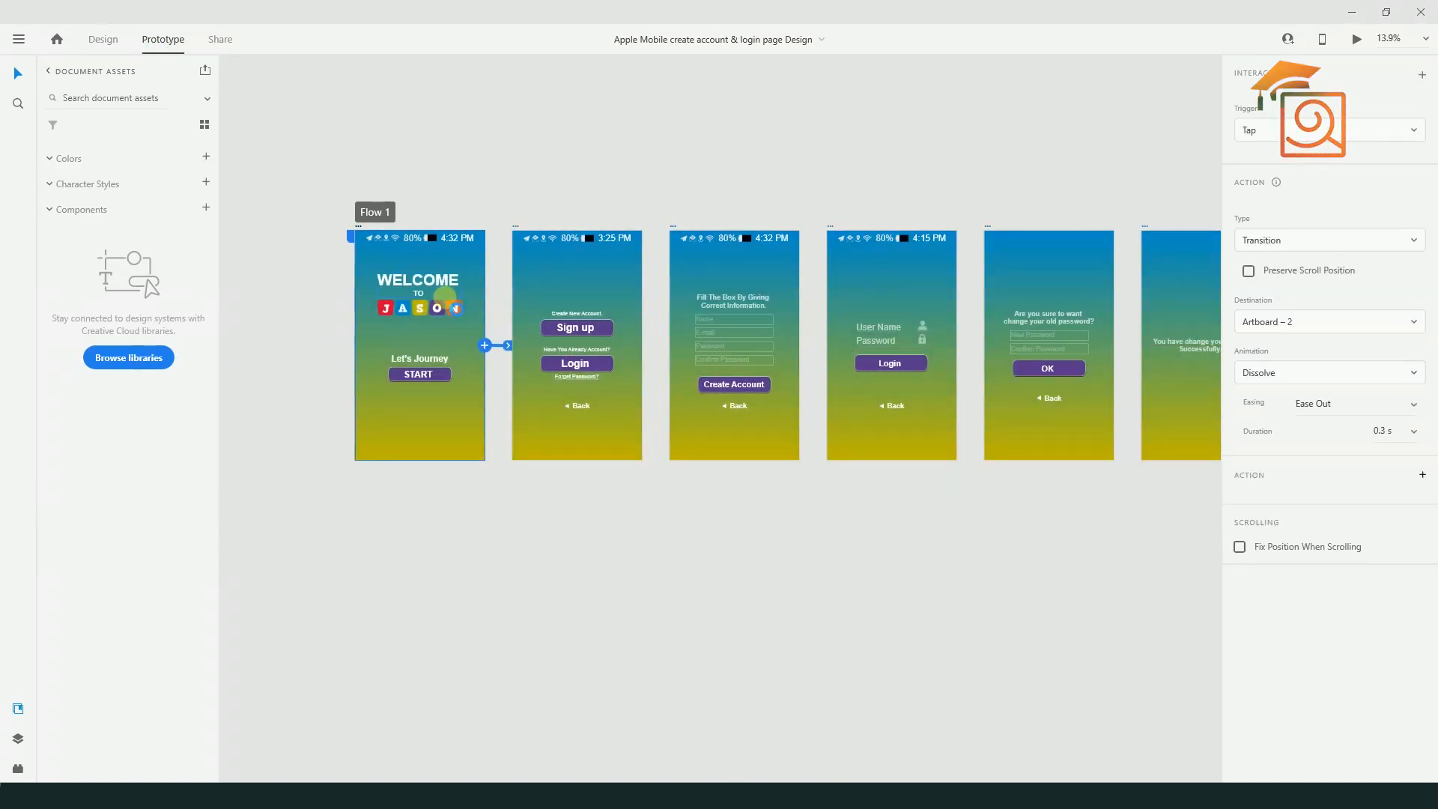
key(ctrl+Return)
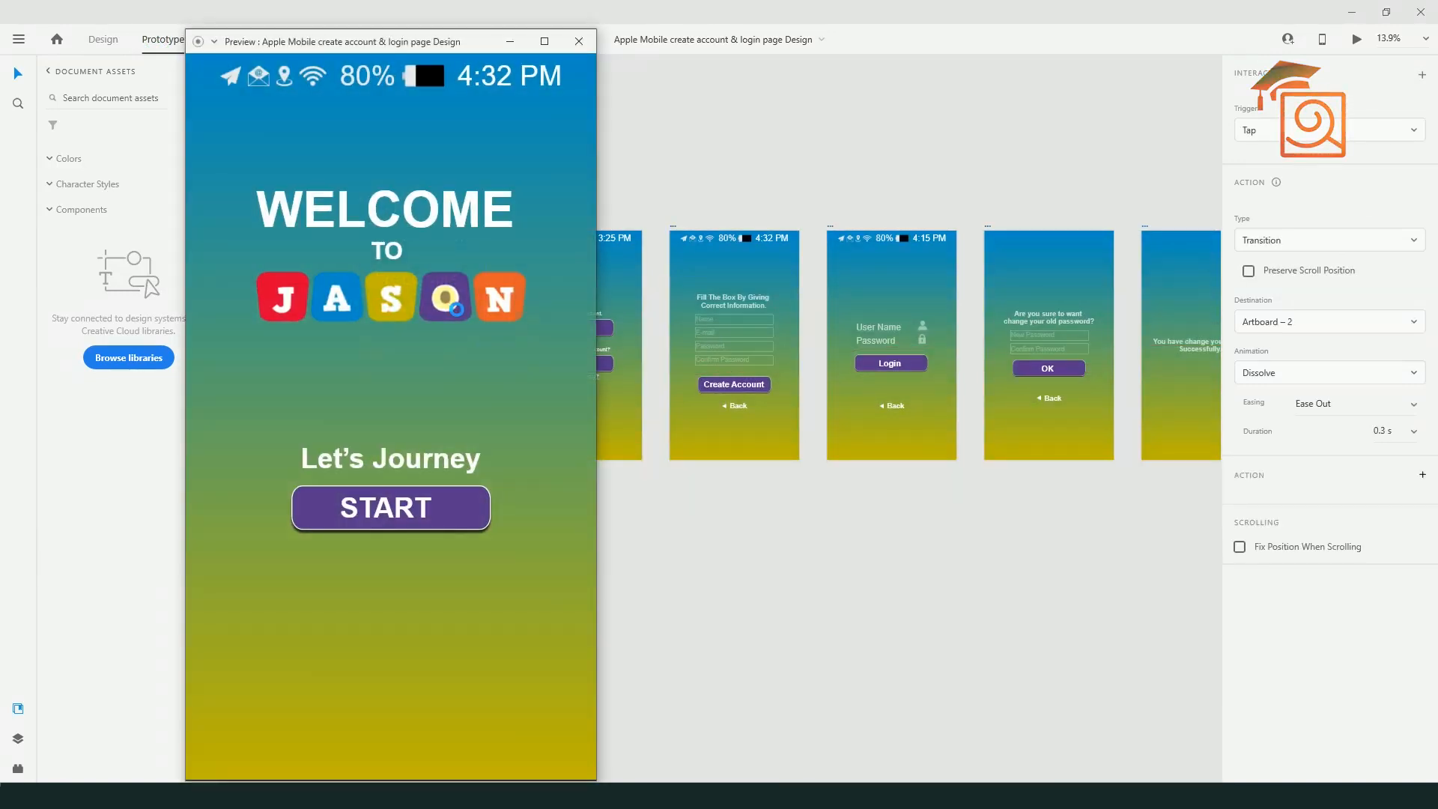
click(369, 512)
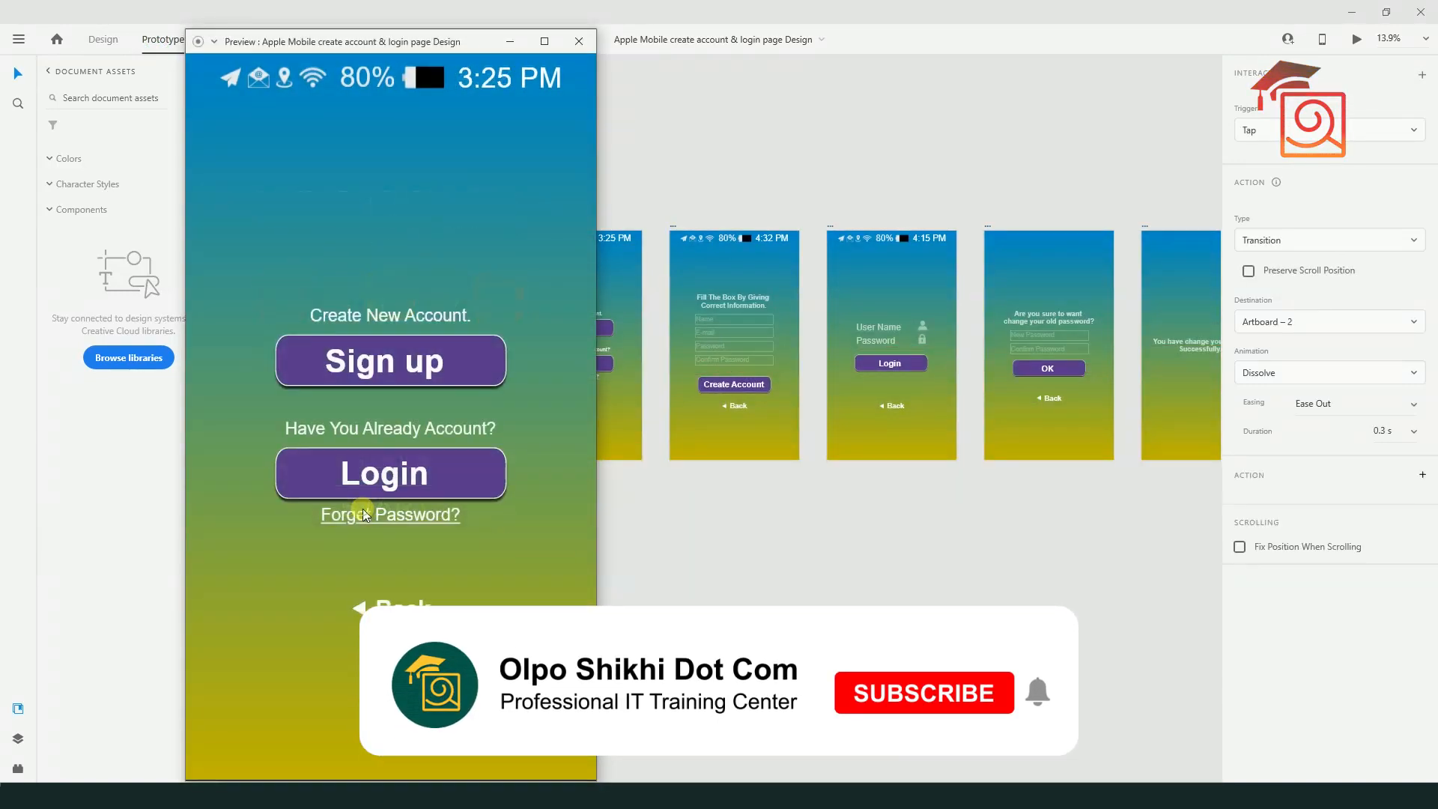
click(379, 313)
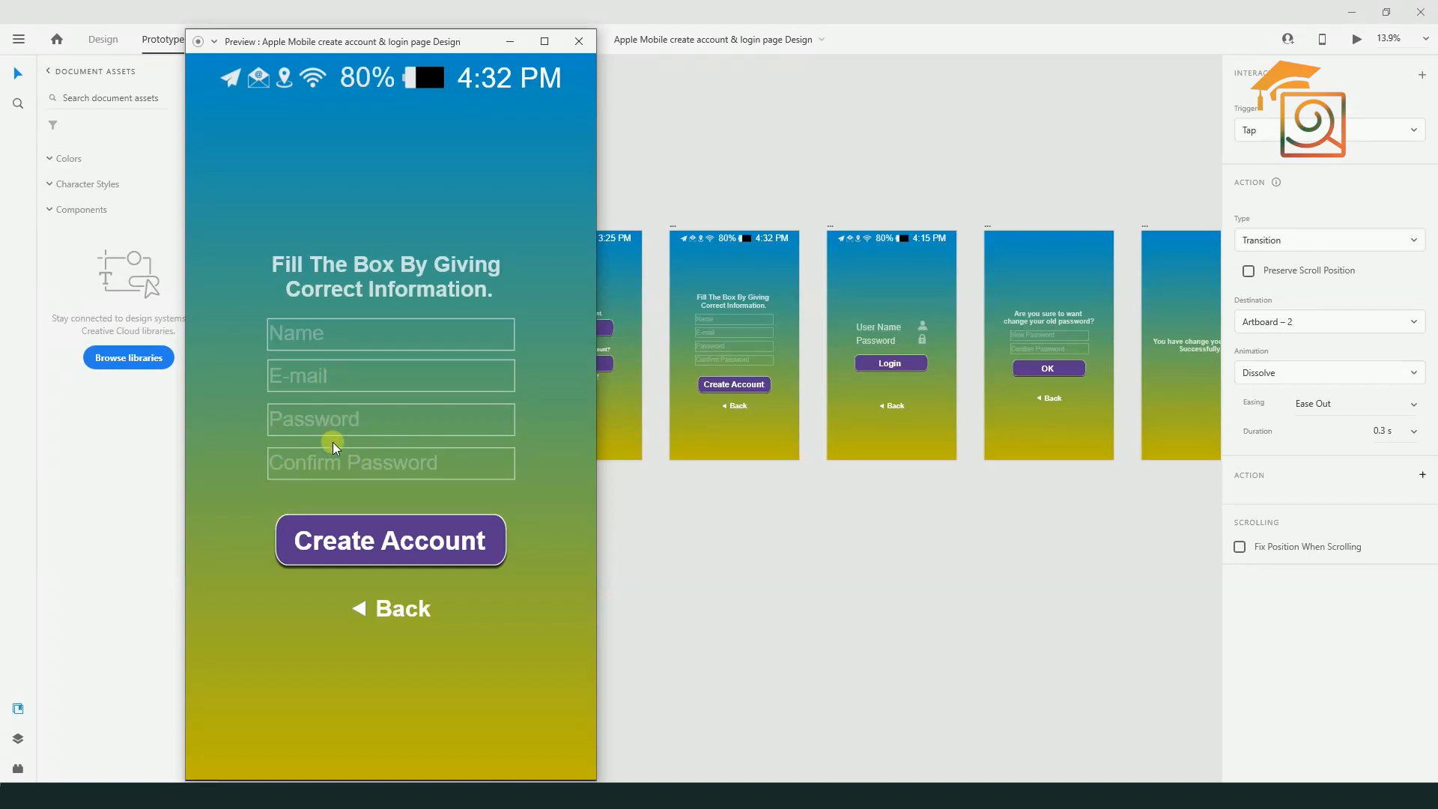
click(402, 609)
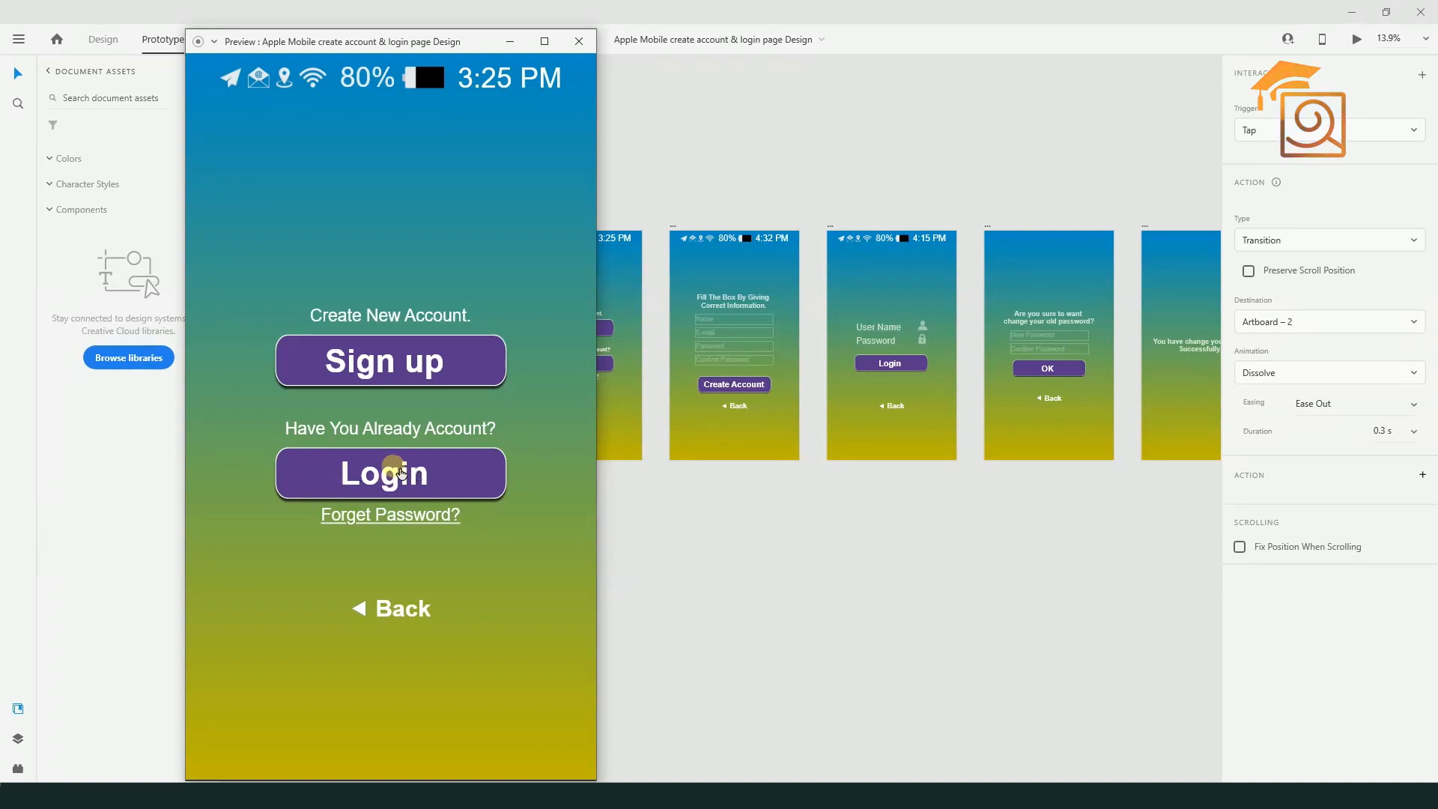
Test the Login and Forget Password? links in the preview, using Back to return through the screens to the account options
click(394, 483)
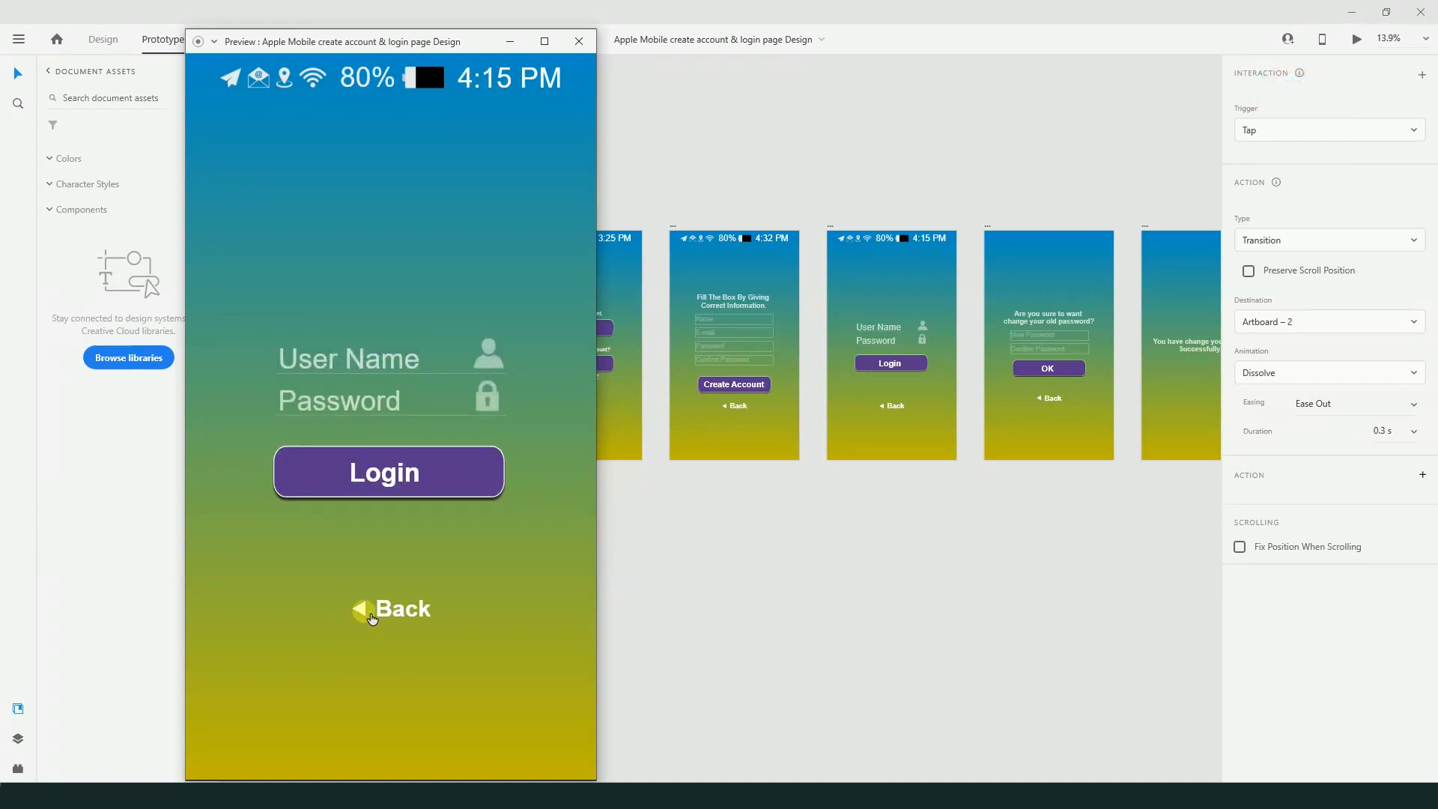
click(373, 613)
click(372, 613)
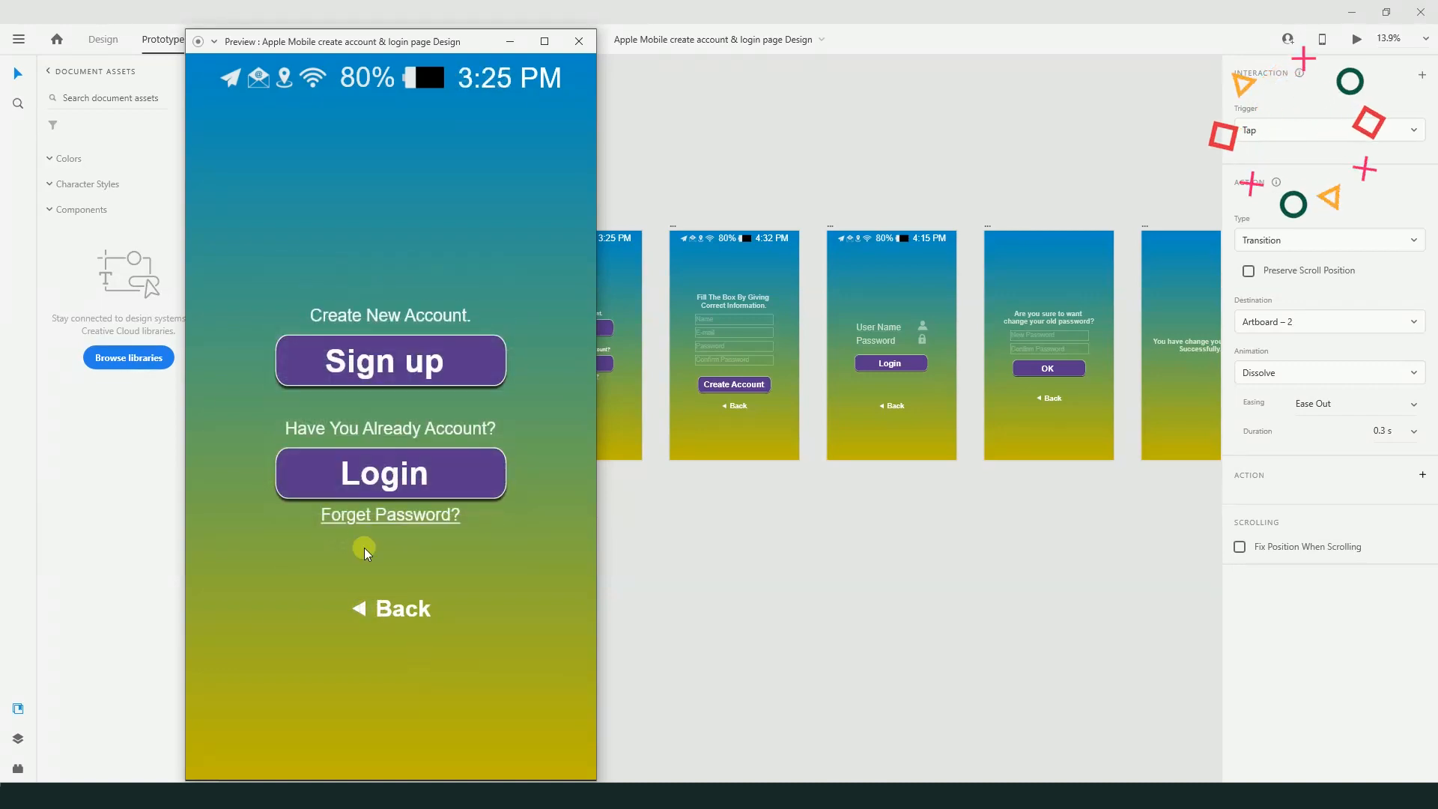
click(374, 516)
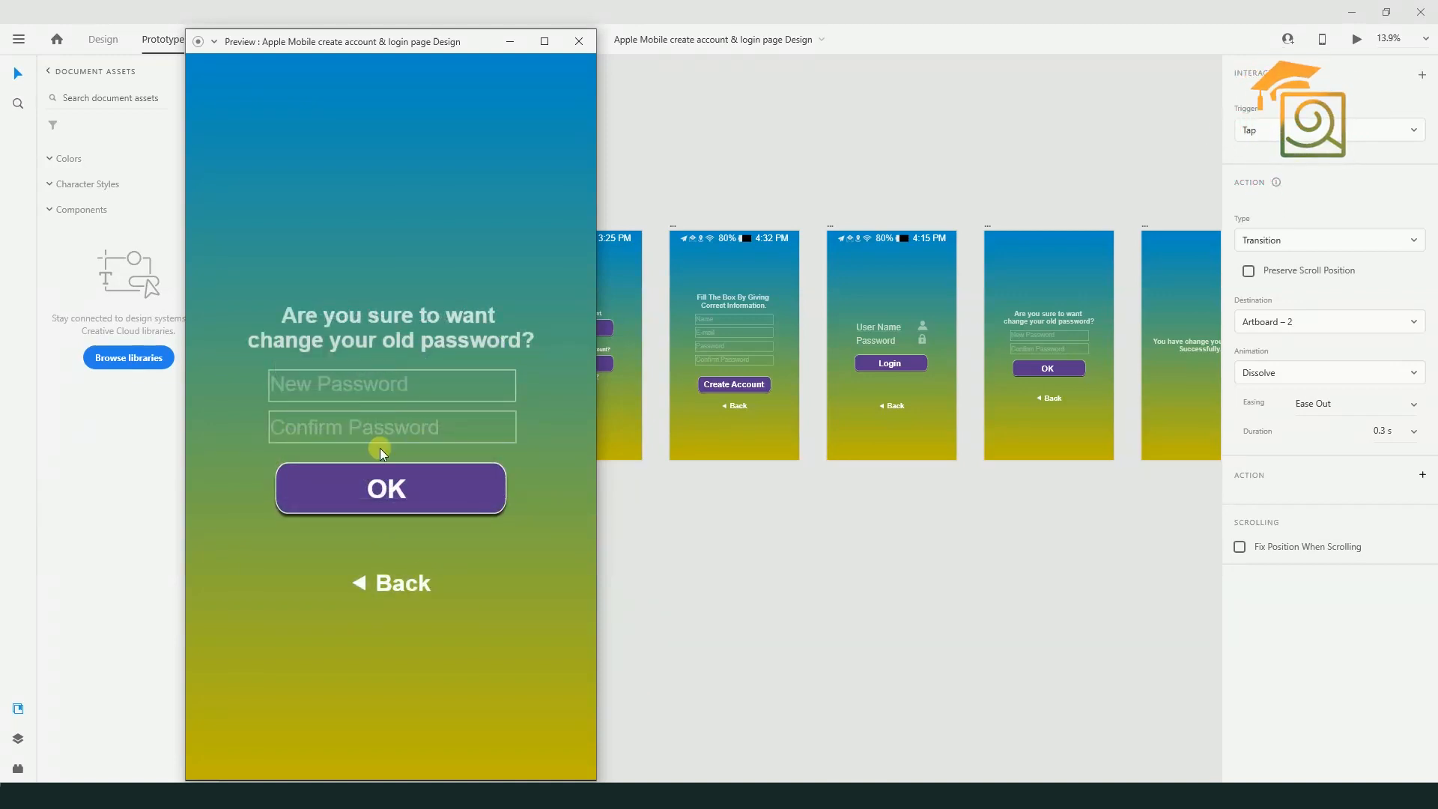
click(375, 586)
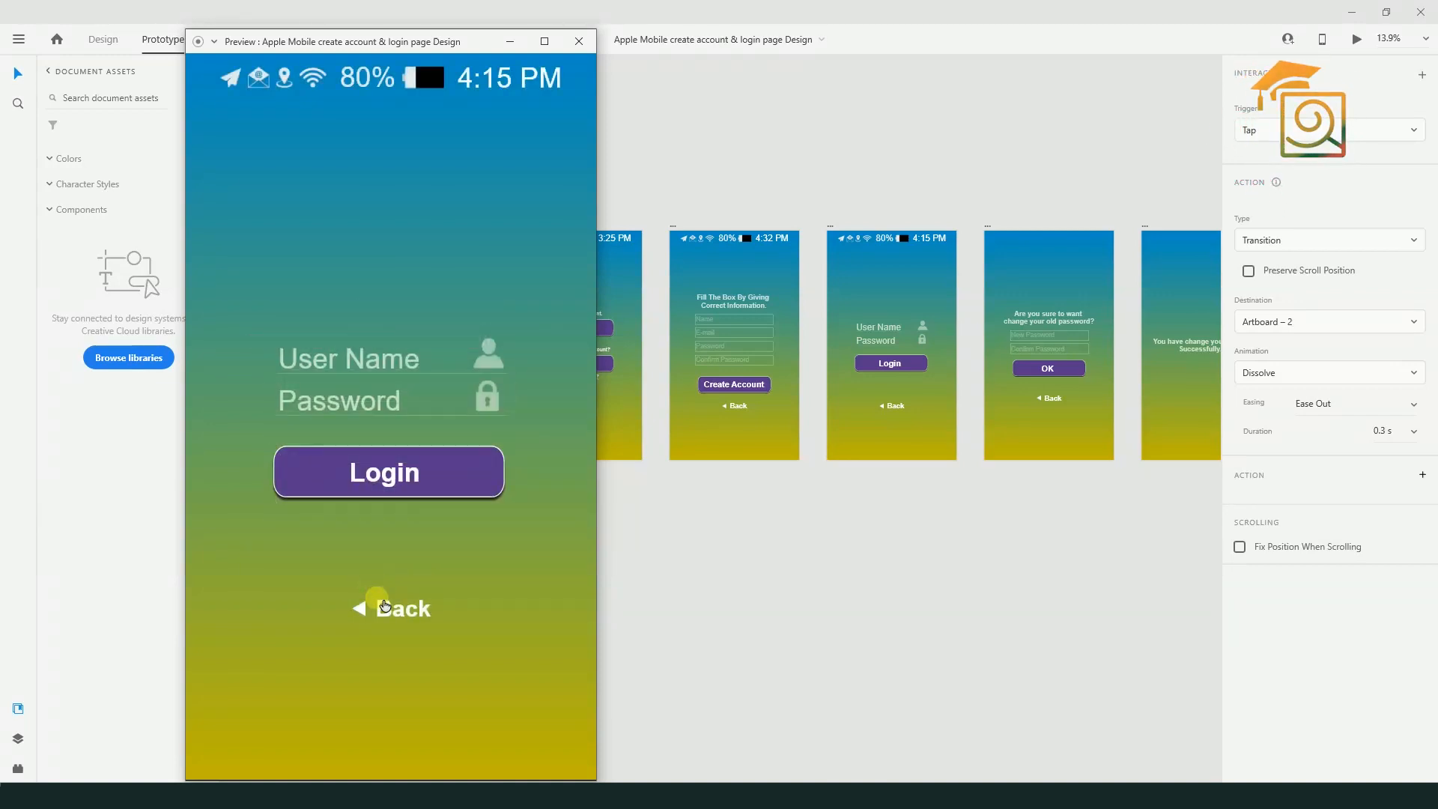
click(375, 610)
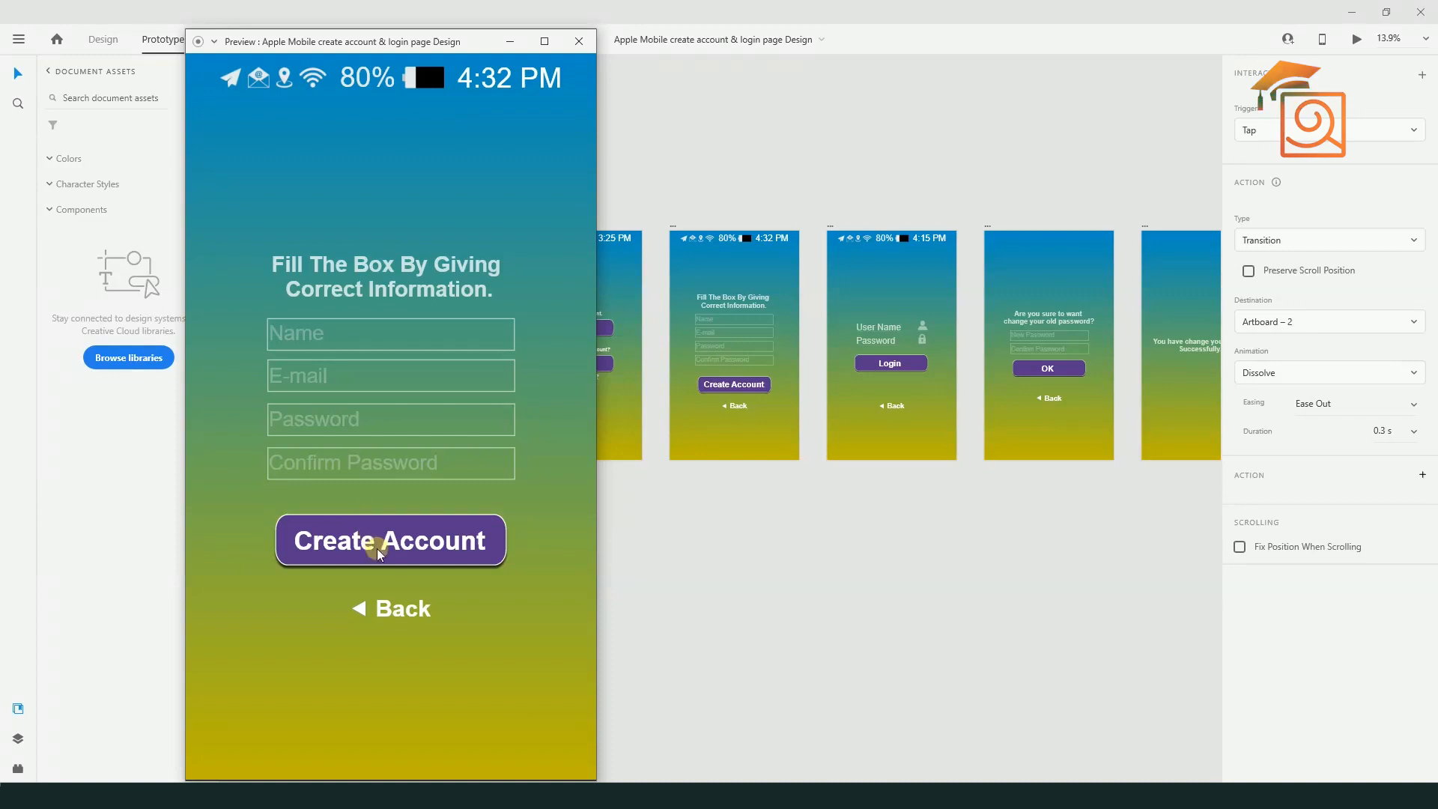
click(374, 609)
Follow Login from the account options and again from the login form to the profile page, and close the preview
click(385, 473)
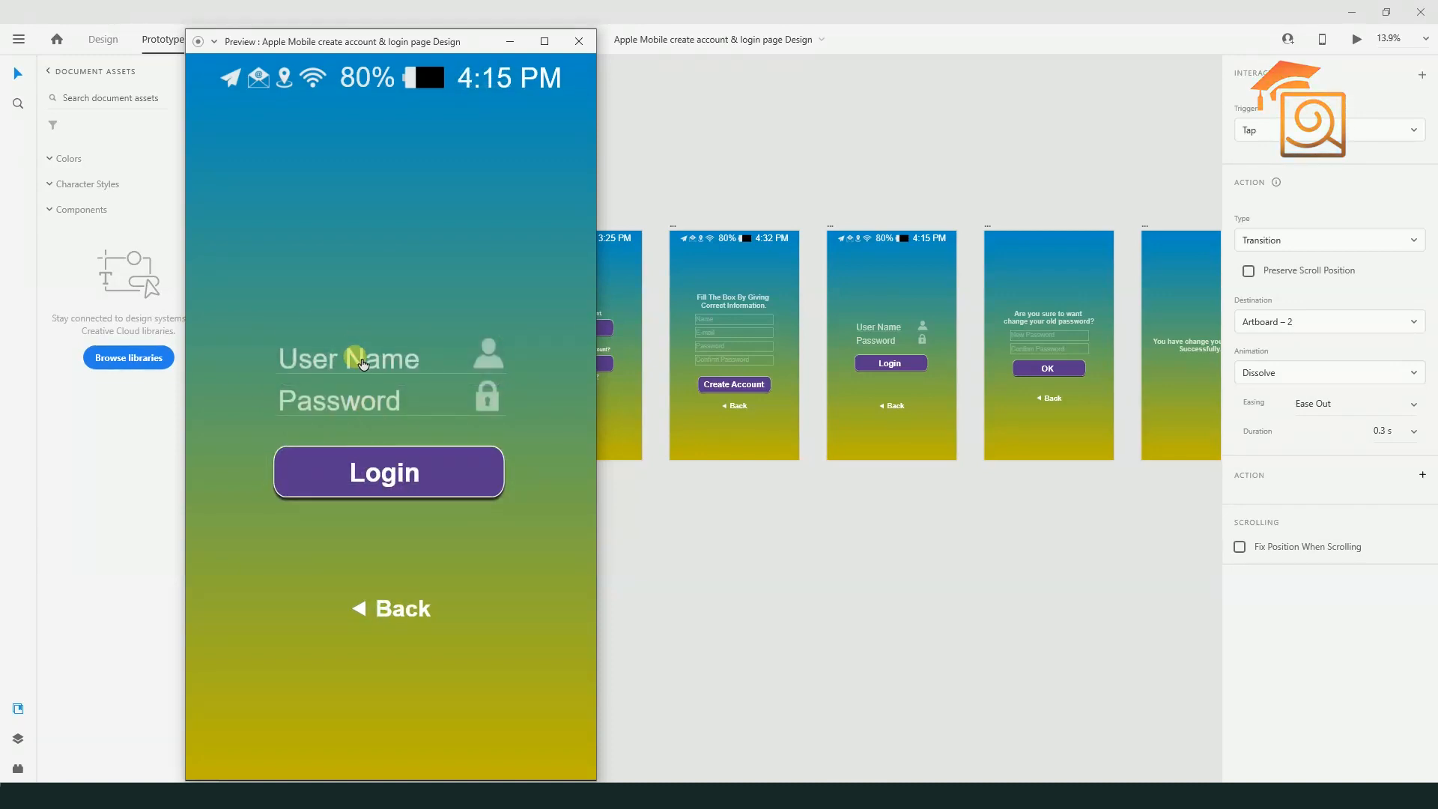
click(404, 472)
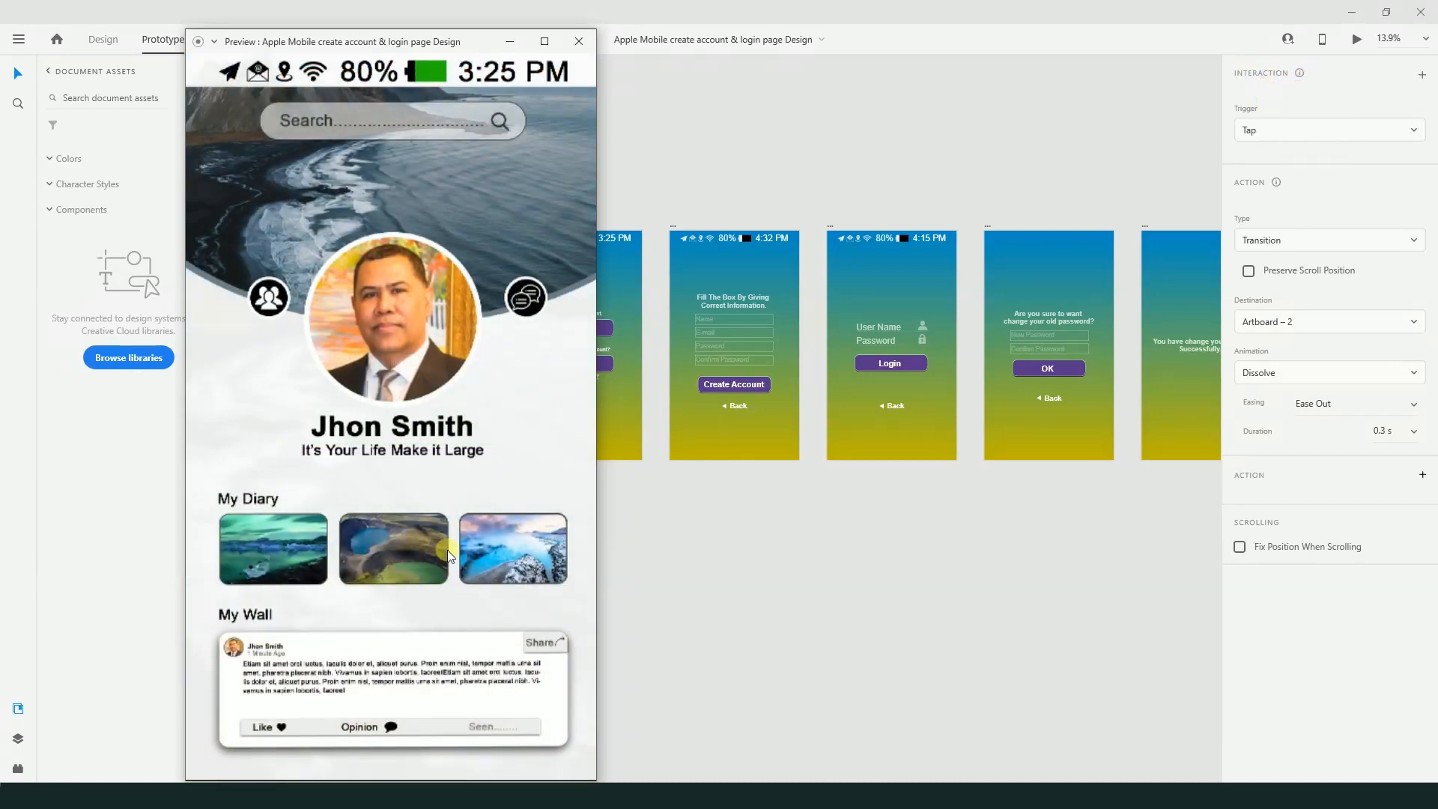
click(579, 41)
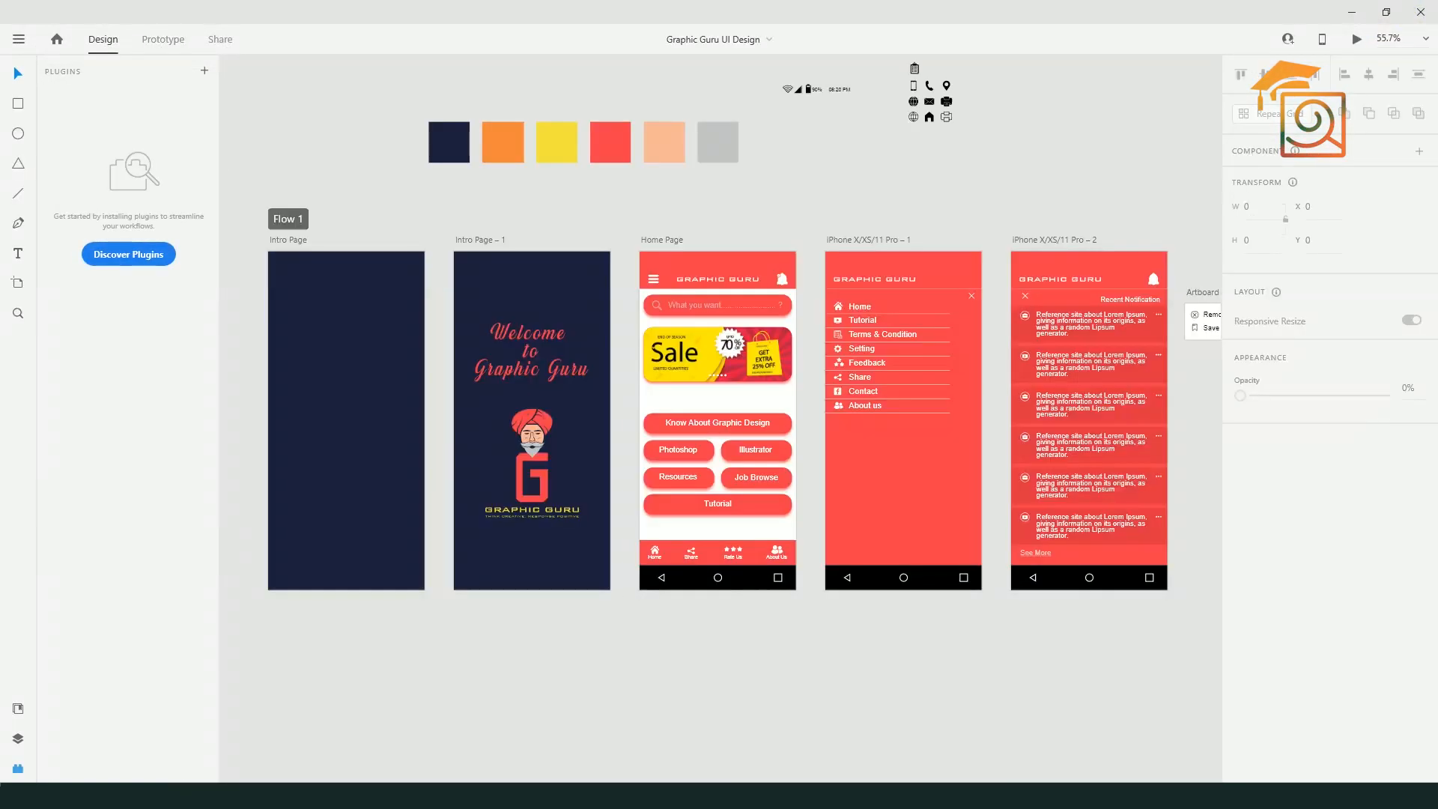
In the Graphic Guru UI Design document, make the dark background of the Intro Page artboard a component and clear the selection
click(349, 384)
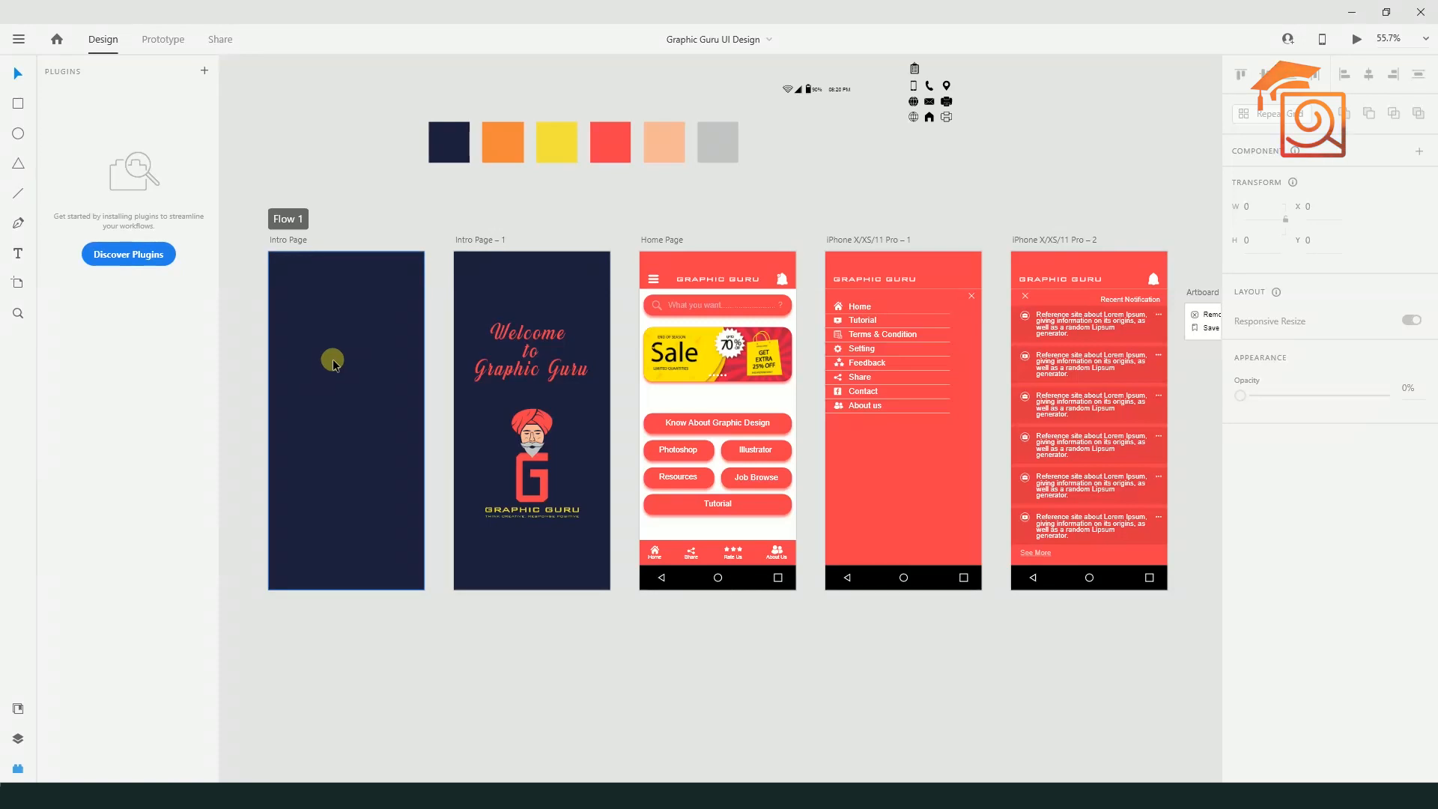
click(334, 361)
key(ctrl+k)
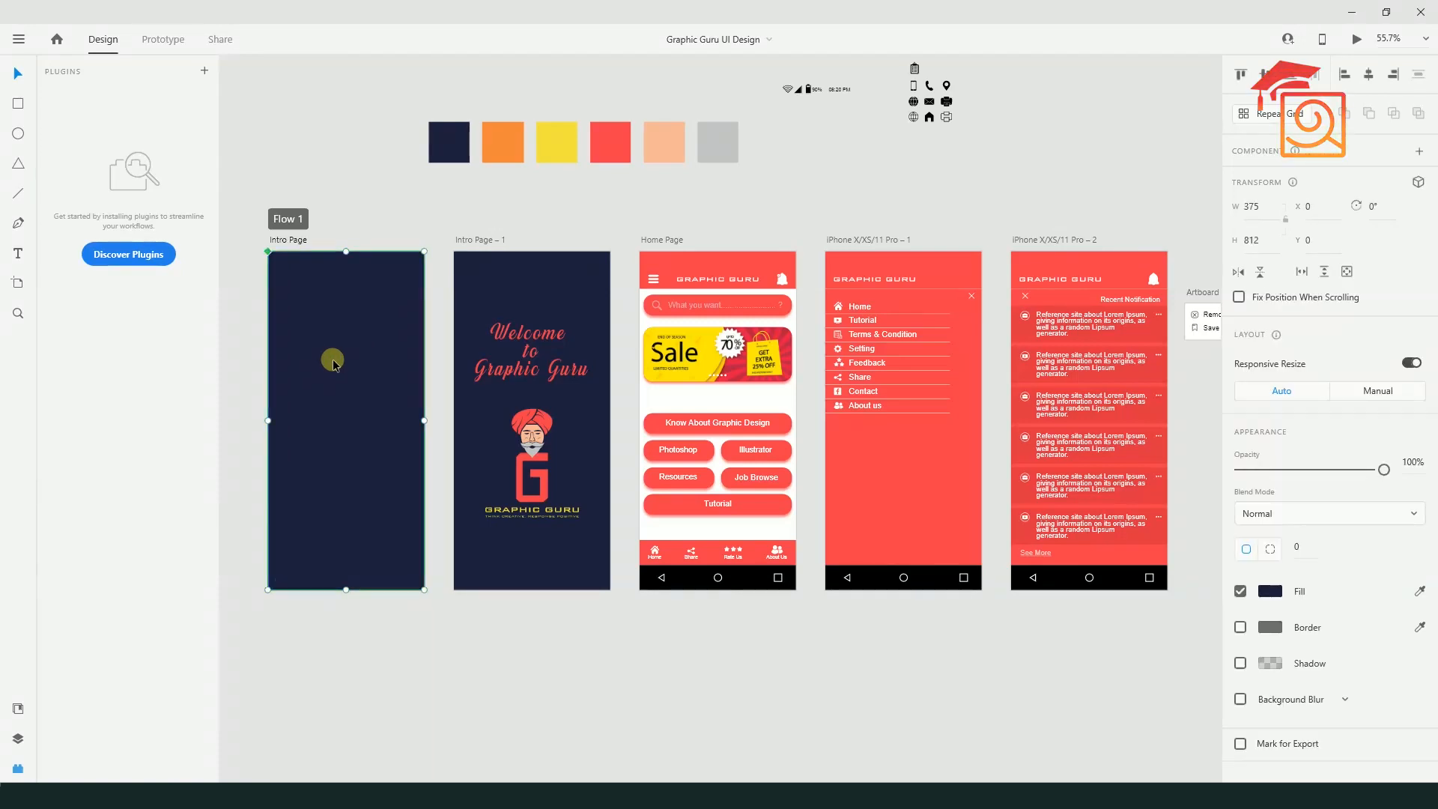
click(434, 627)
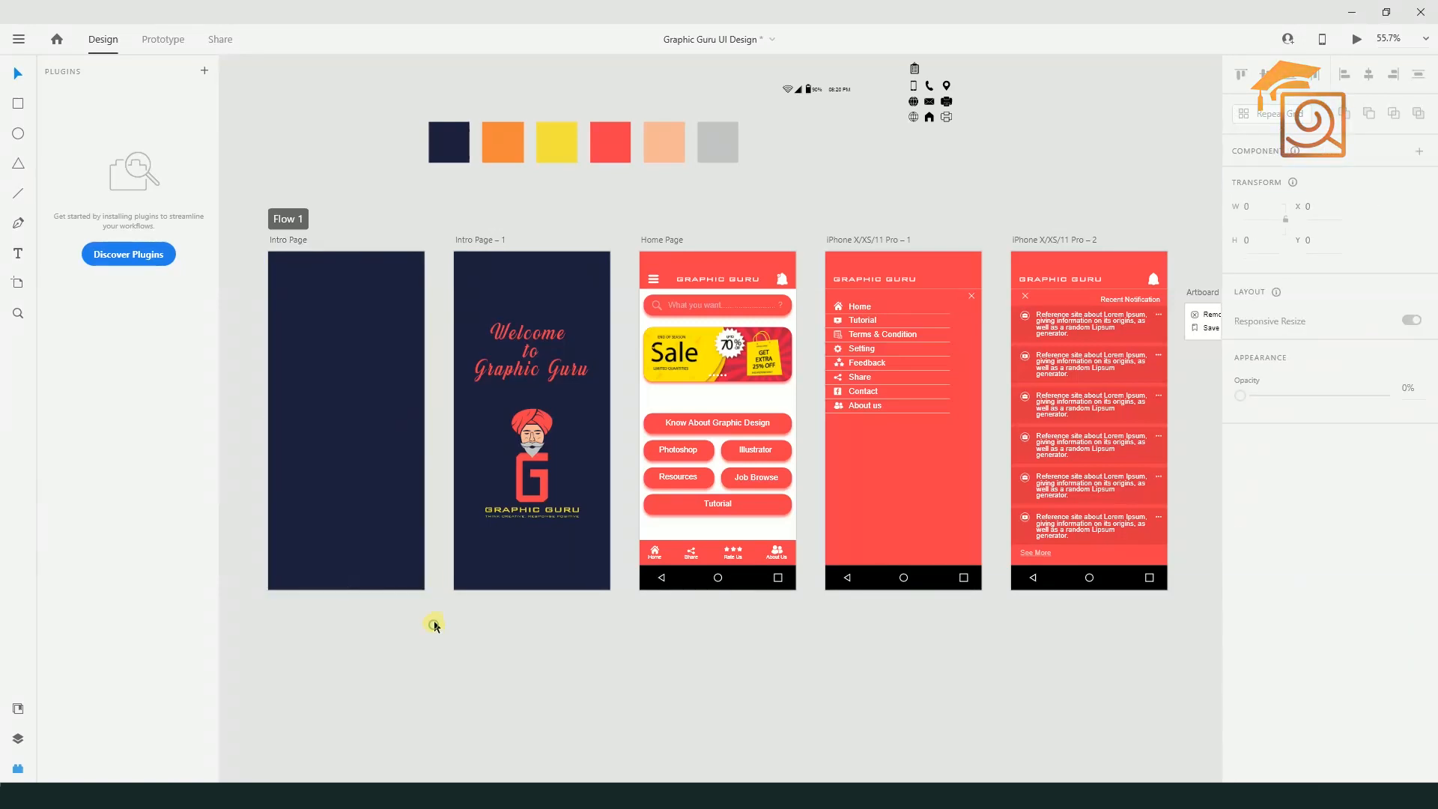
Preview the prototype starting from the Intro Page artboard and continue past the welcome screen to the home page
click(364, 433)
key(ctrl+Return)
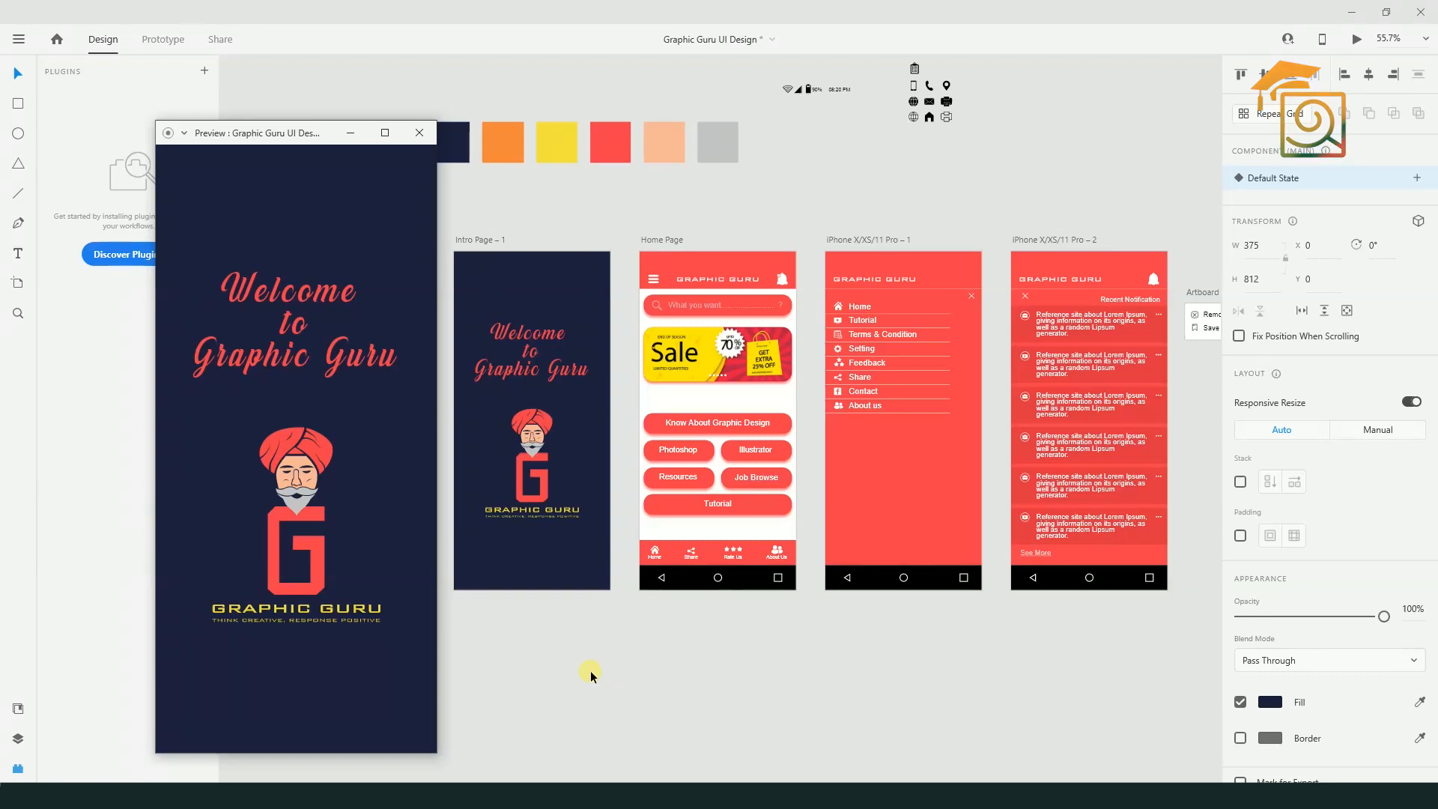
click(290, 470)
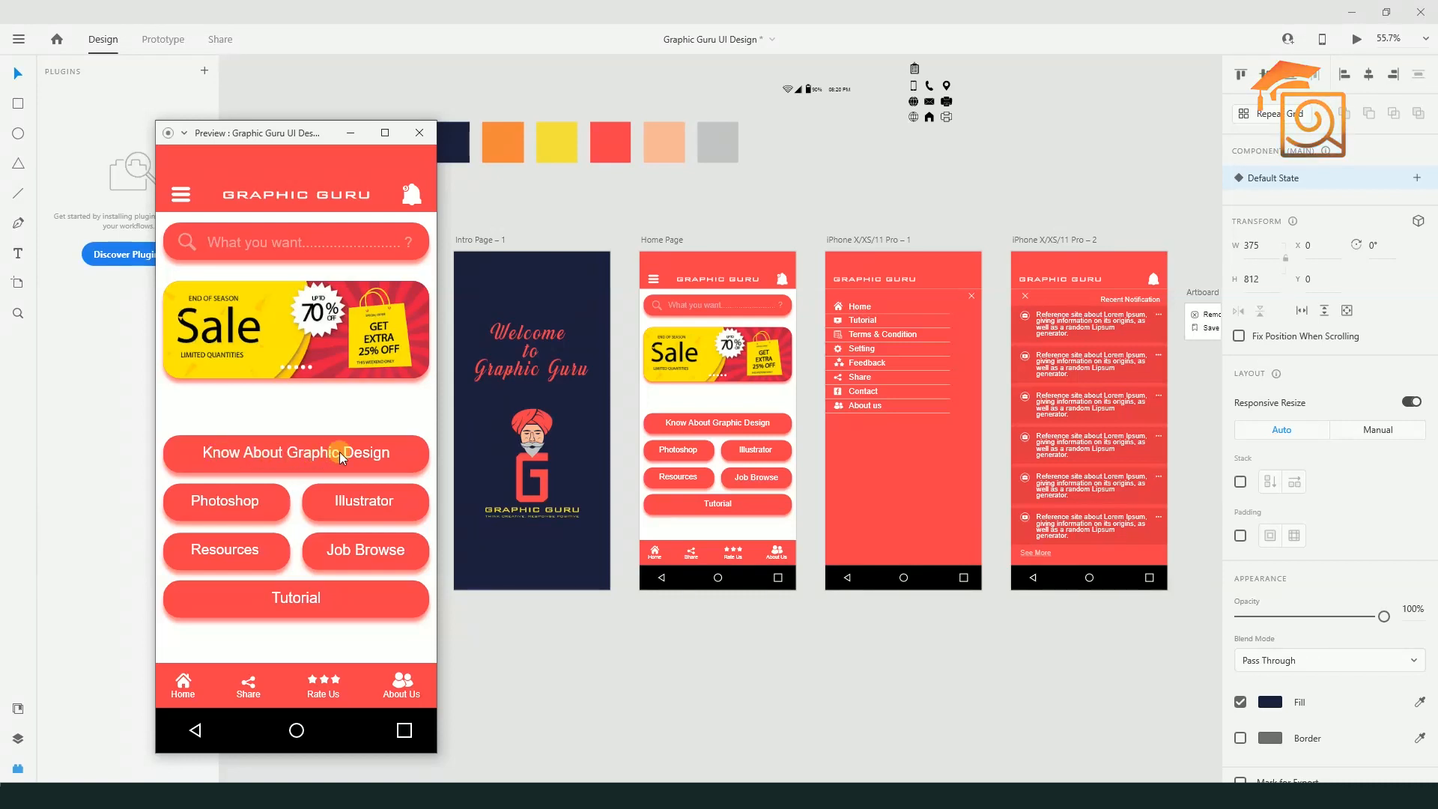
click(290, 457)
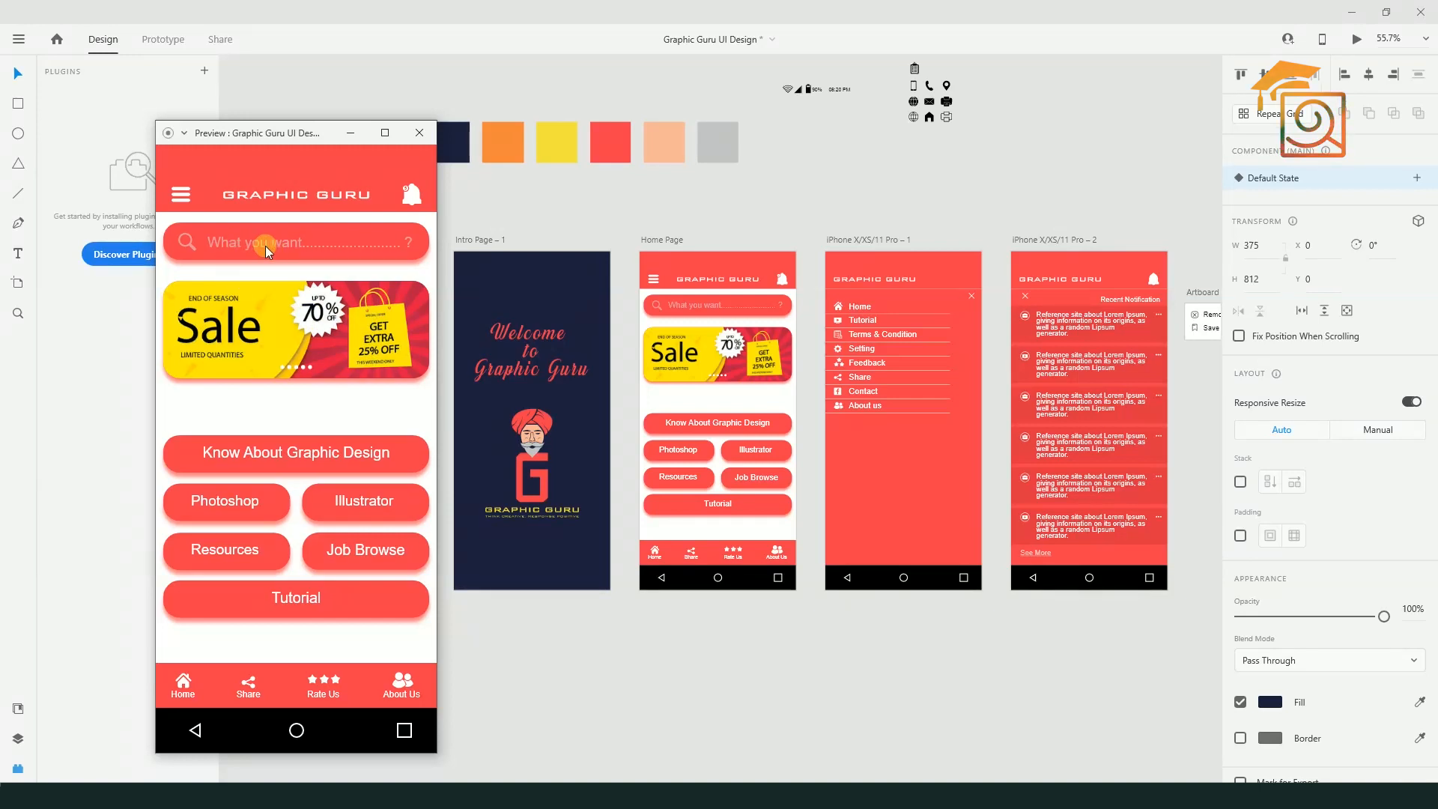
Test the home page's notification bell, open and close the first notification's options, and return to the home page
click(414, 201)
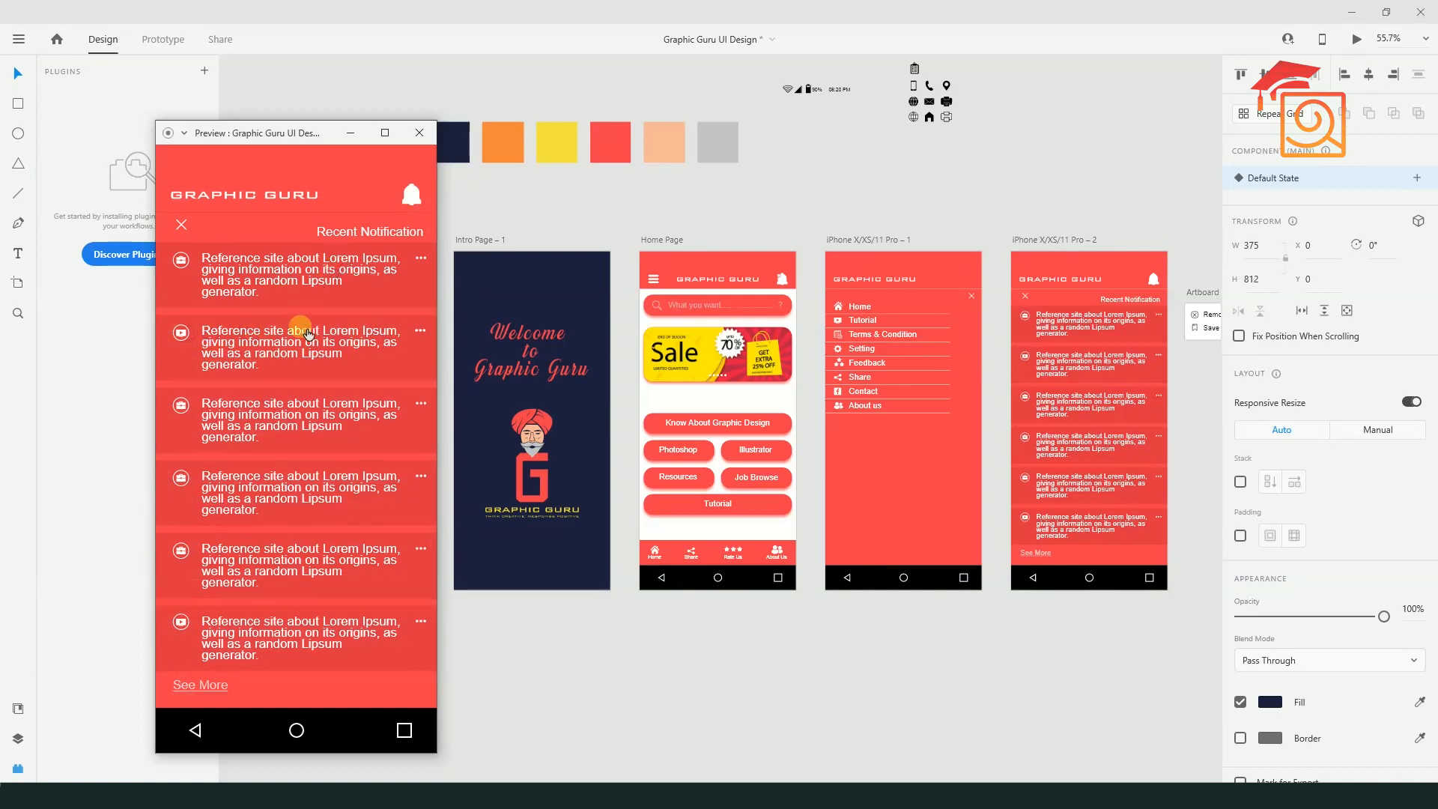
click(420, 258)
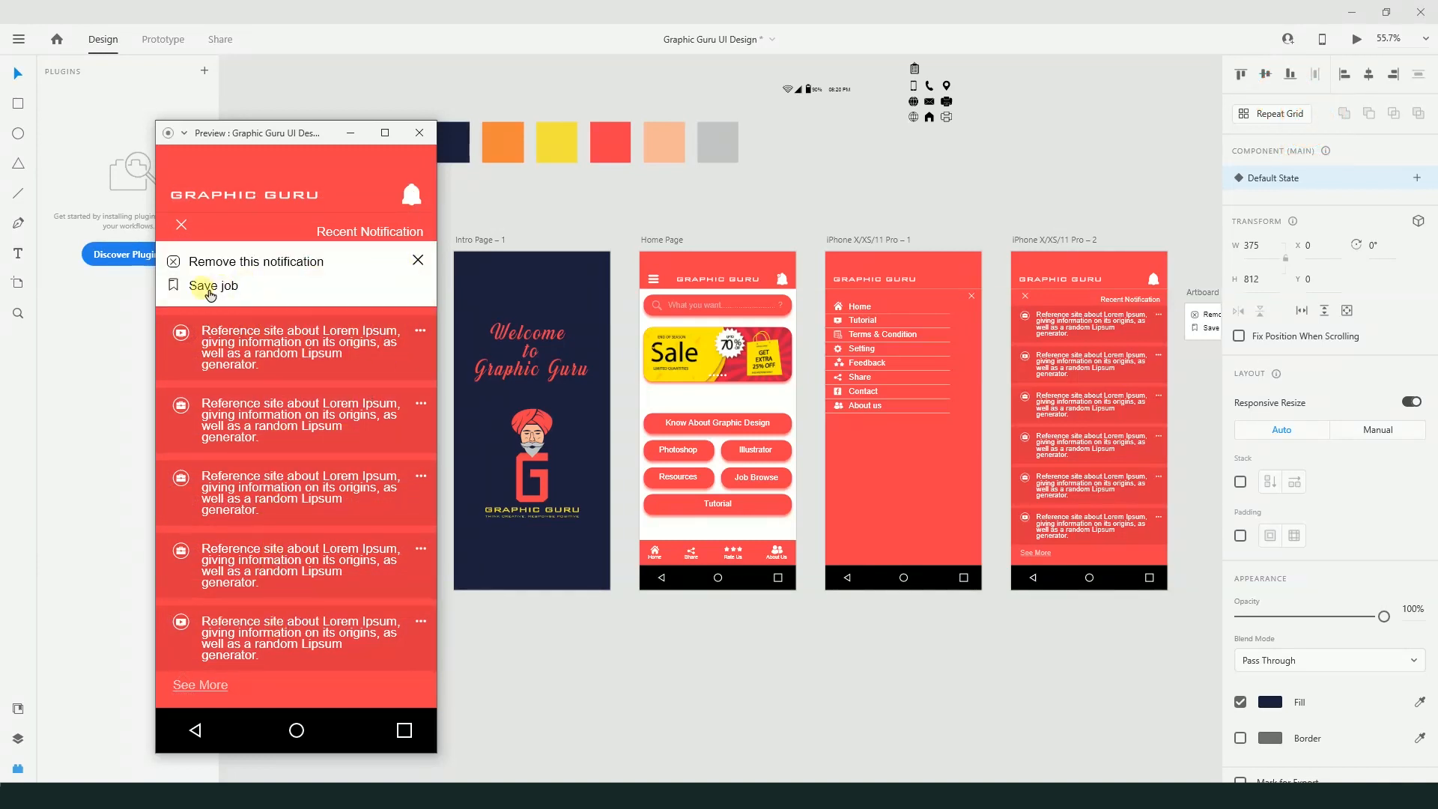
click(418, 260)
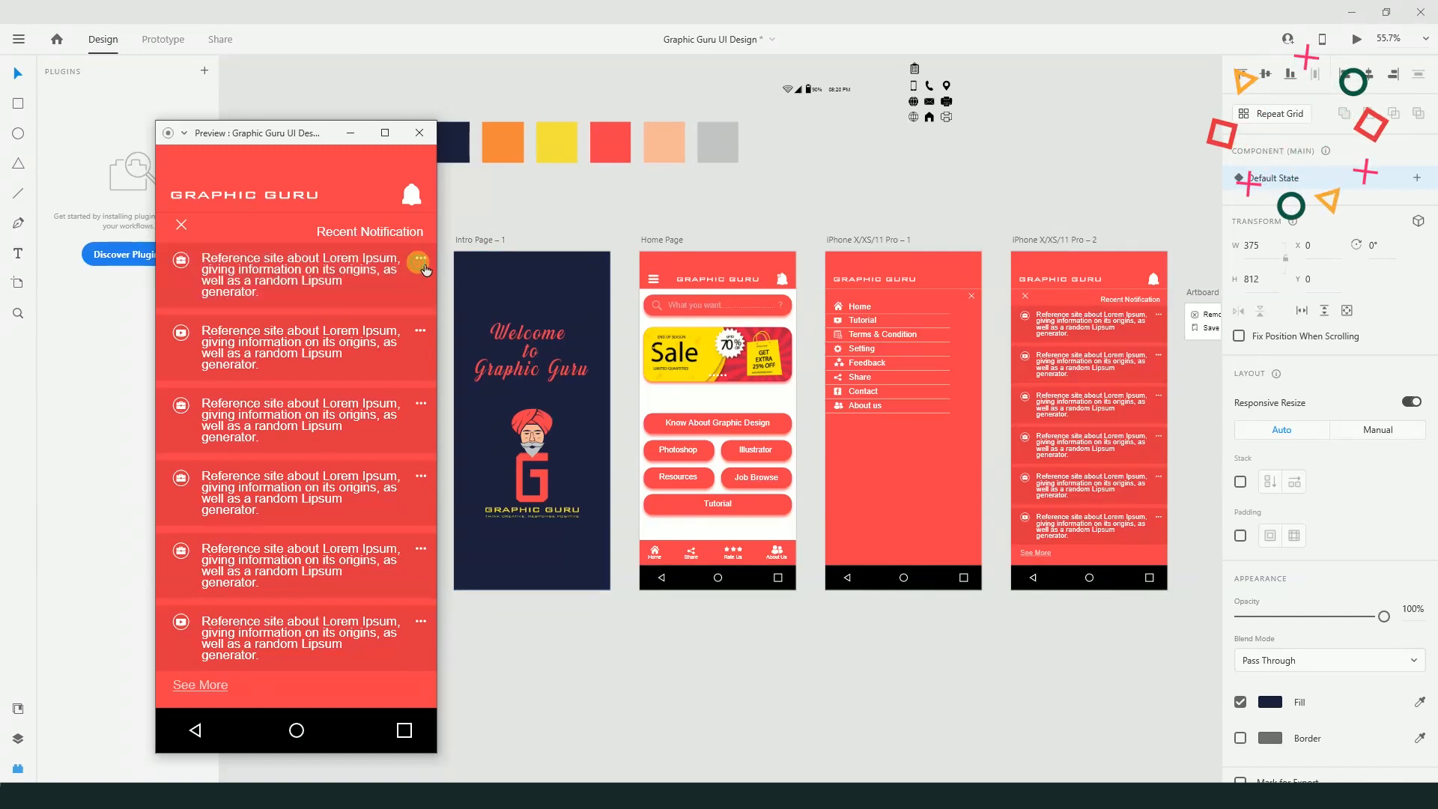
click(192, 219)
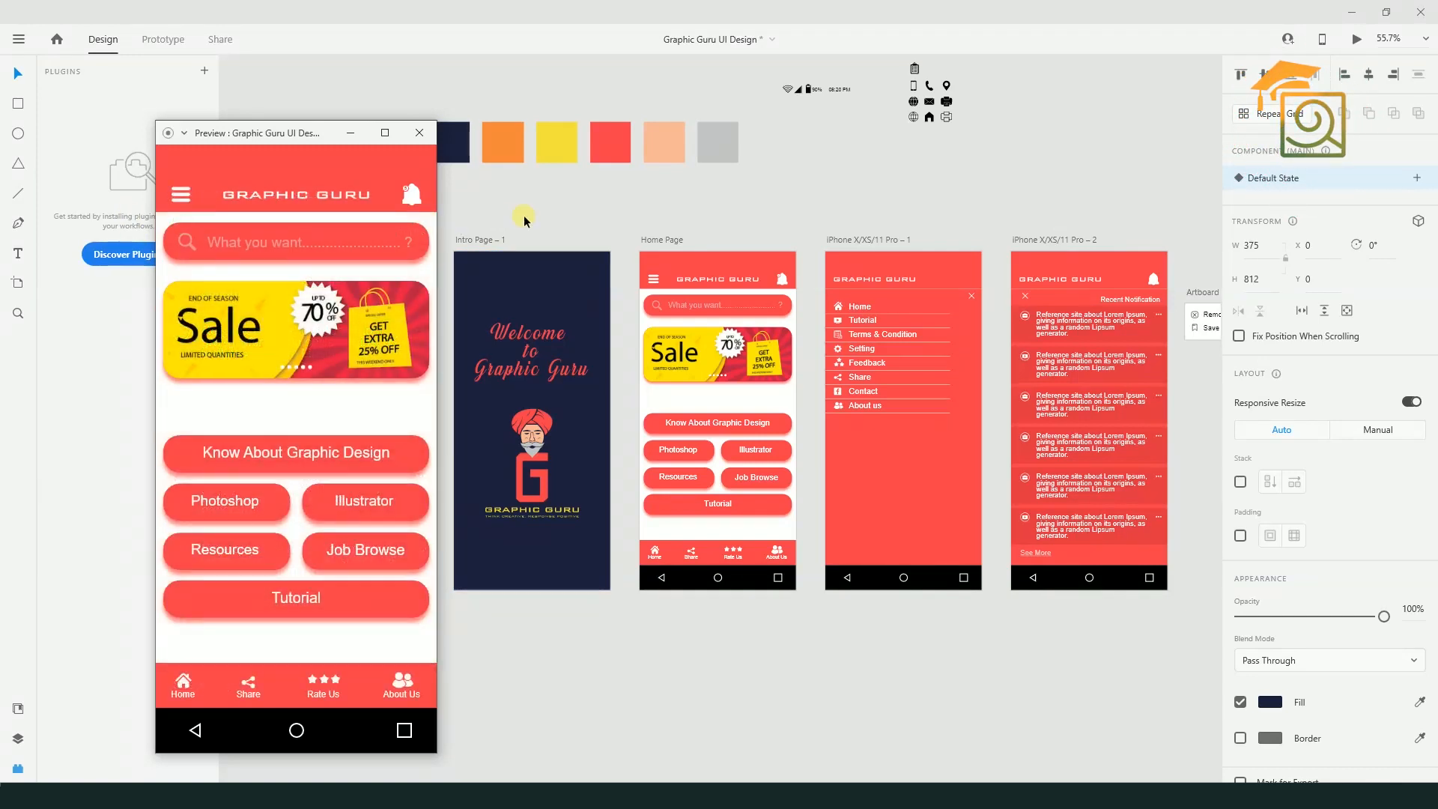
Test opening and closing the side menu from the home page, and close the preview
click(185, 201)
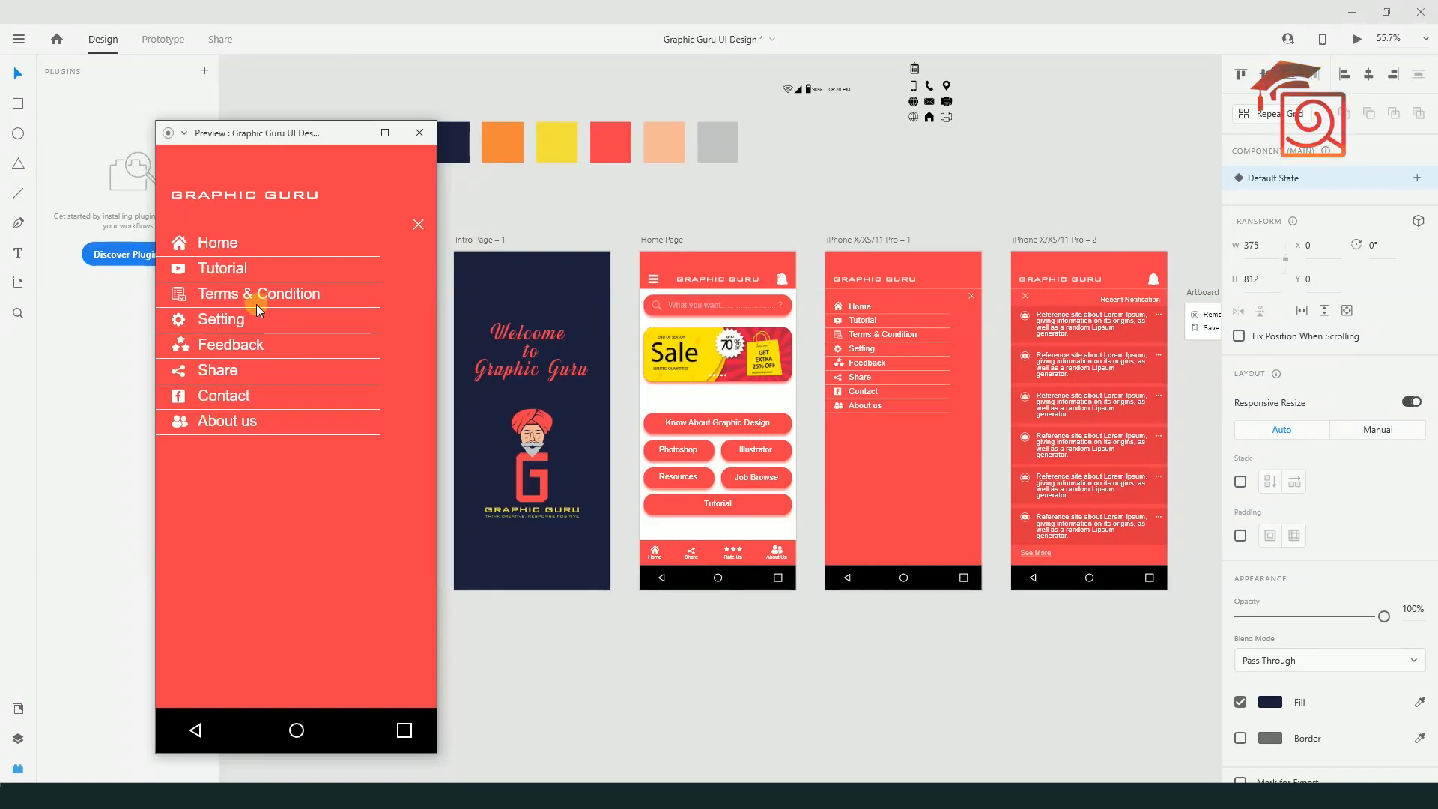
click(418, 224)
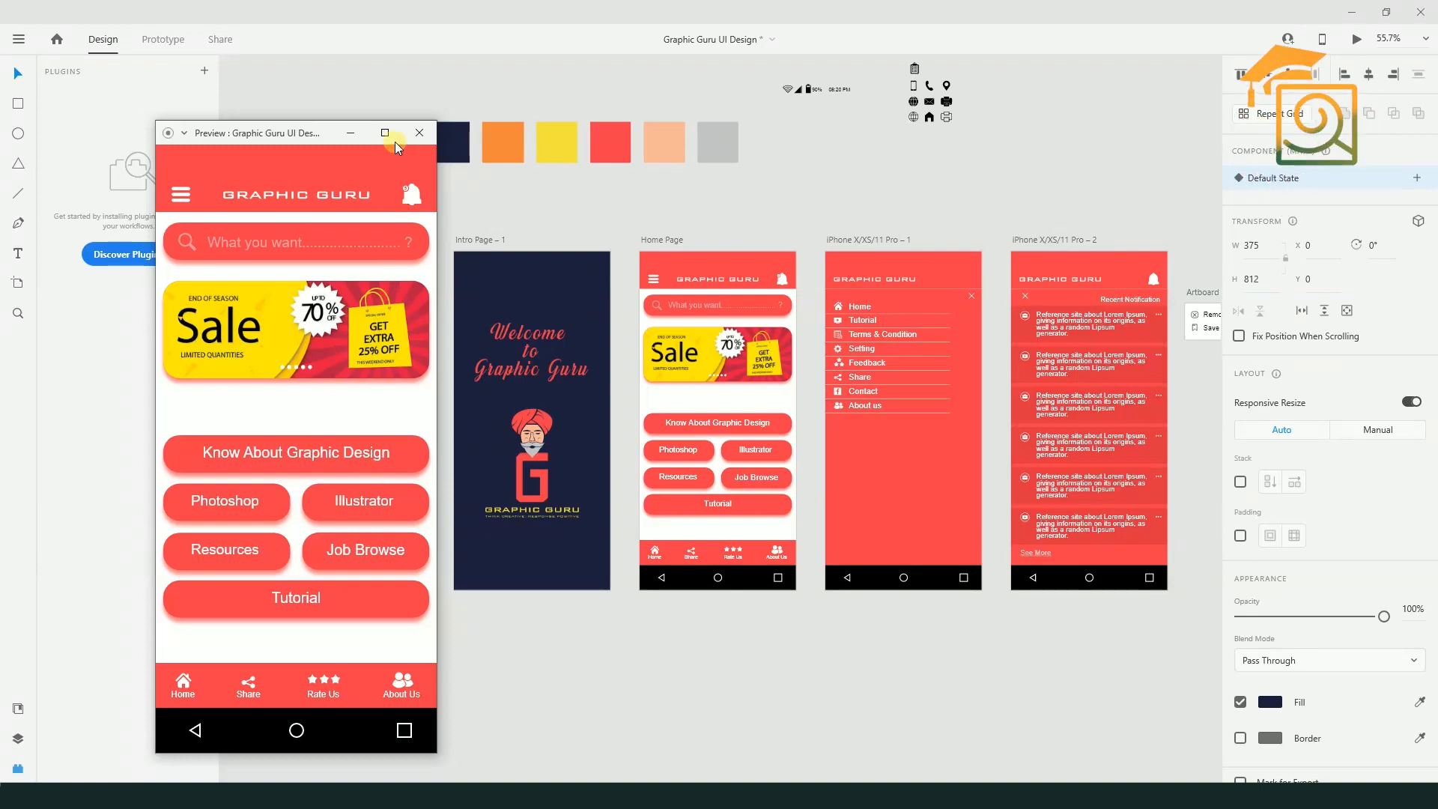
click(416, 133)
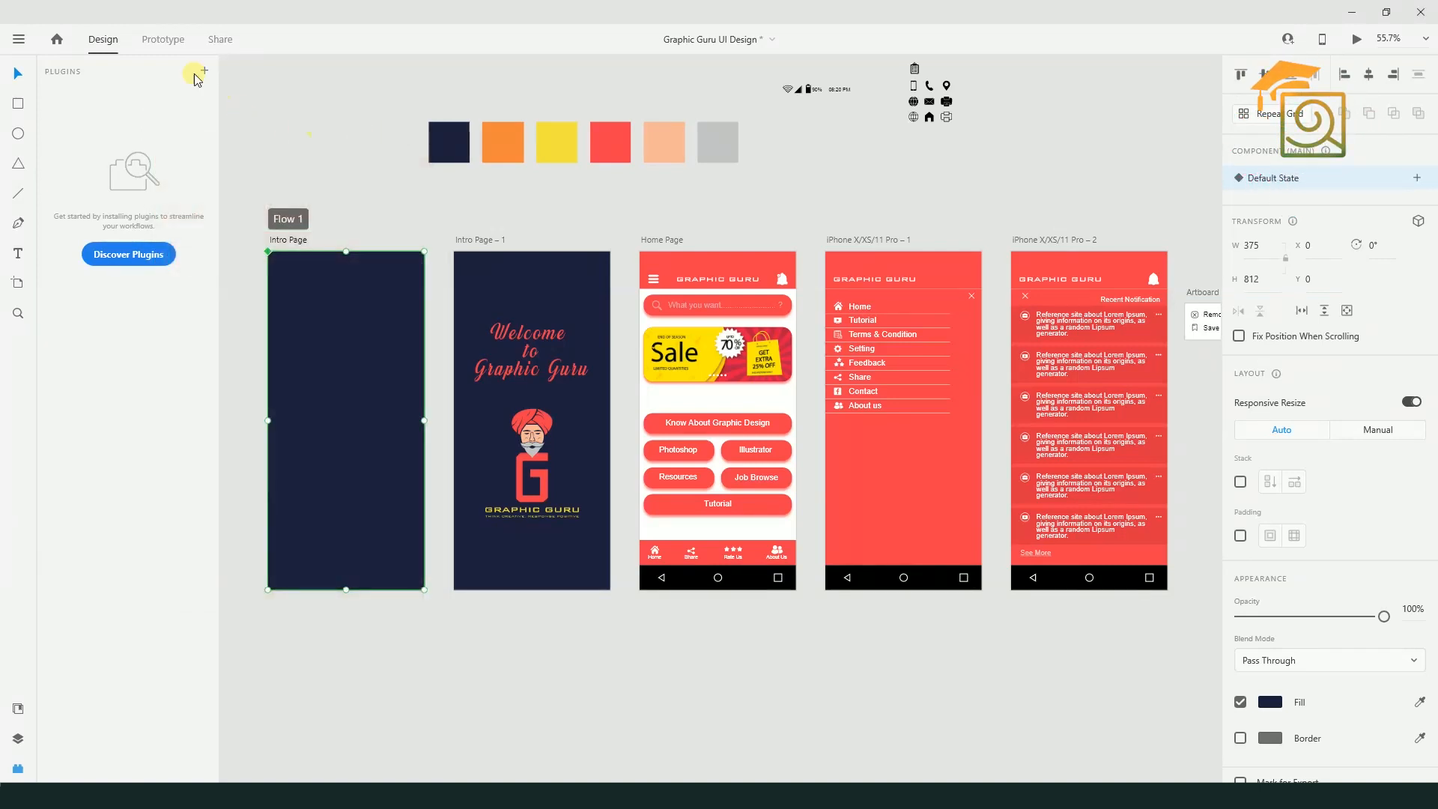
Switch to Prototype mode and select all six artboards to examine the links between the screens
click(160, 38)
scroll(327, 276, down, 3)
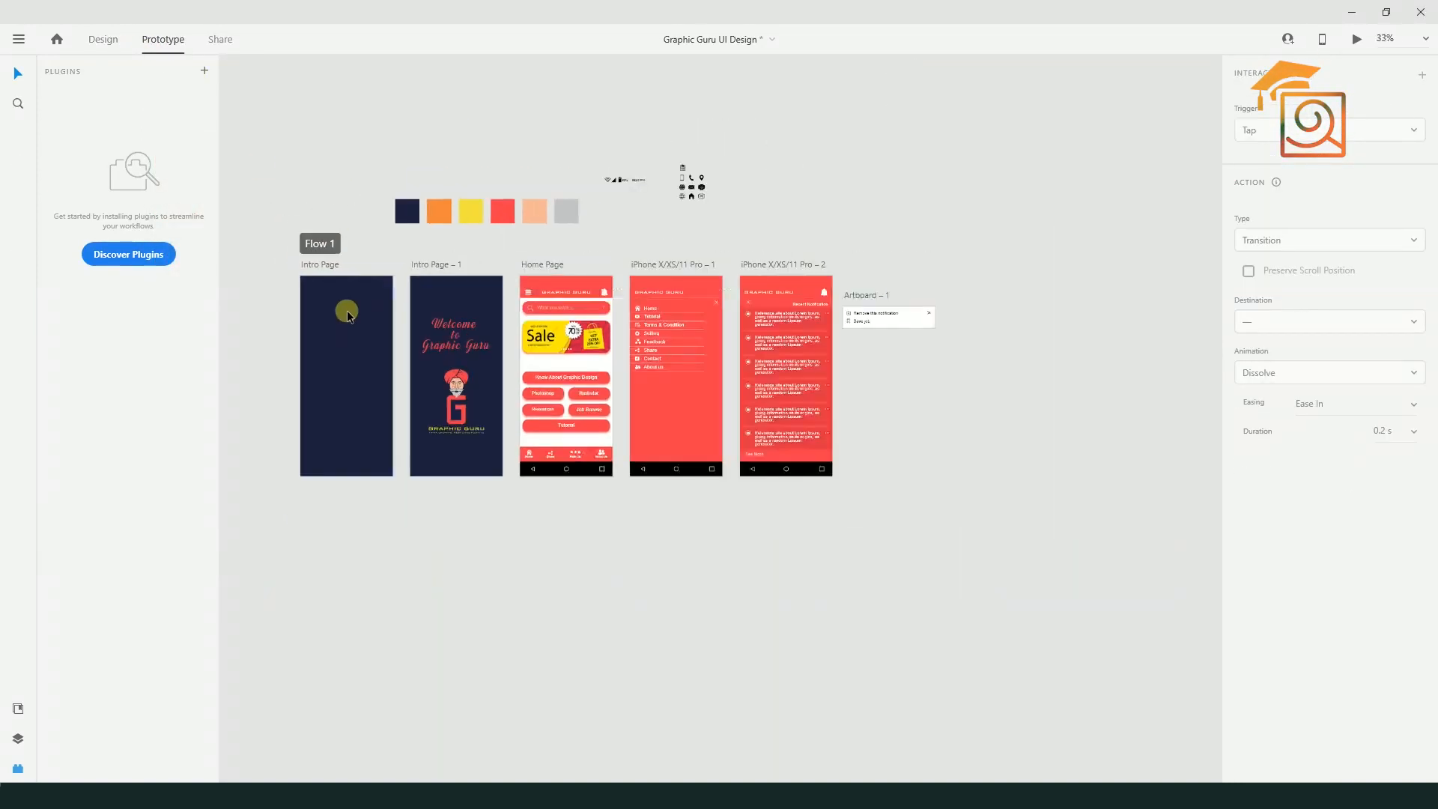
drag(281, 268, 953, 585)
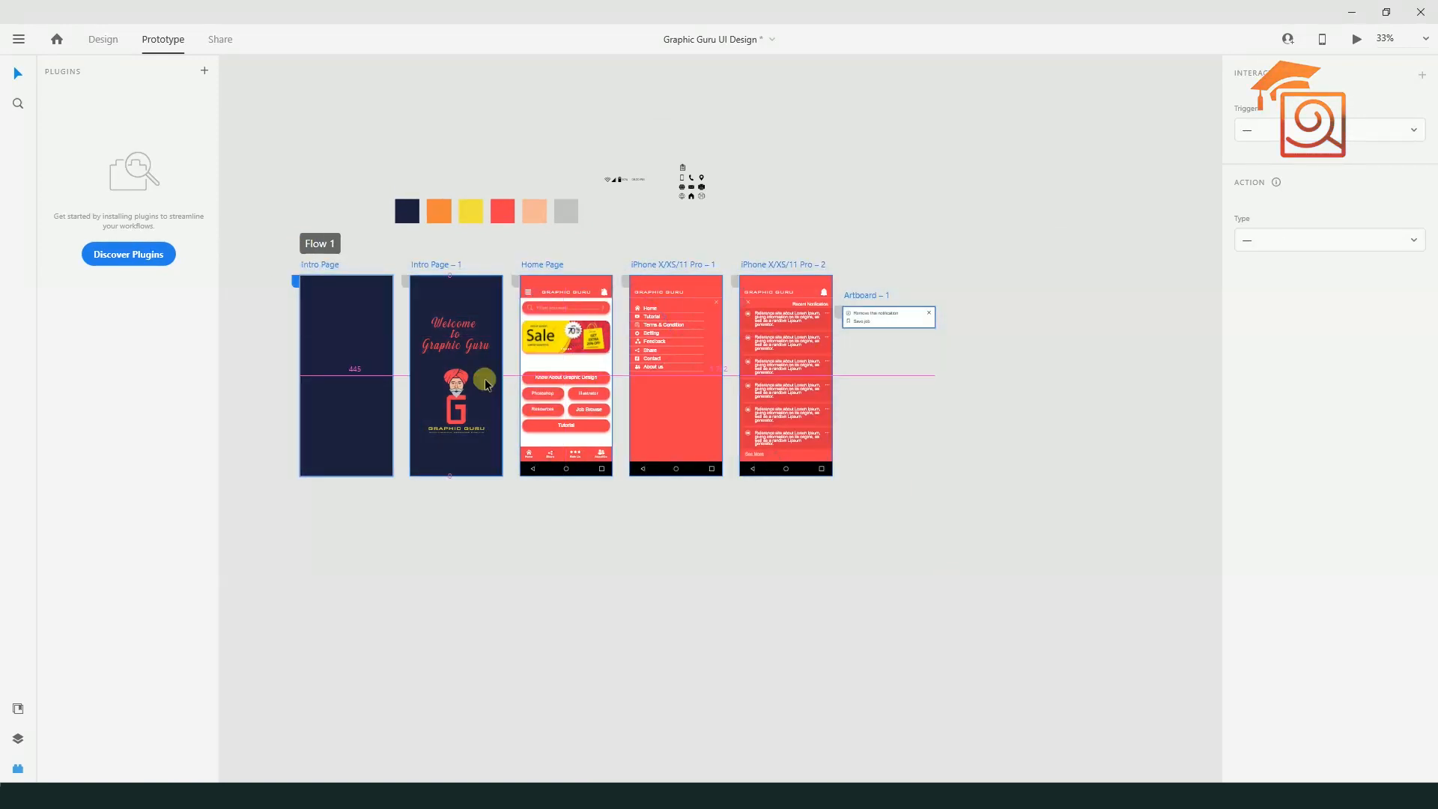
scroll(479, 420, up, 3)
scroll(485, 459, down, 2)
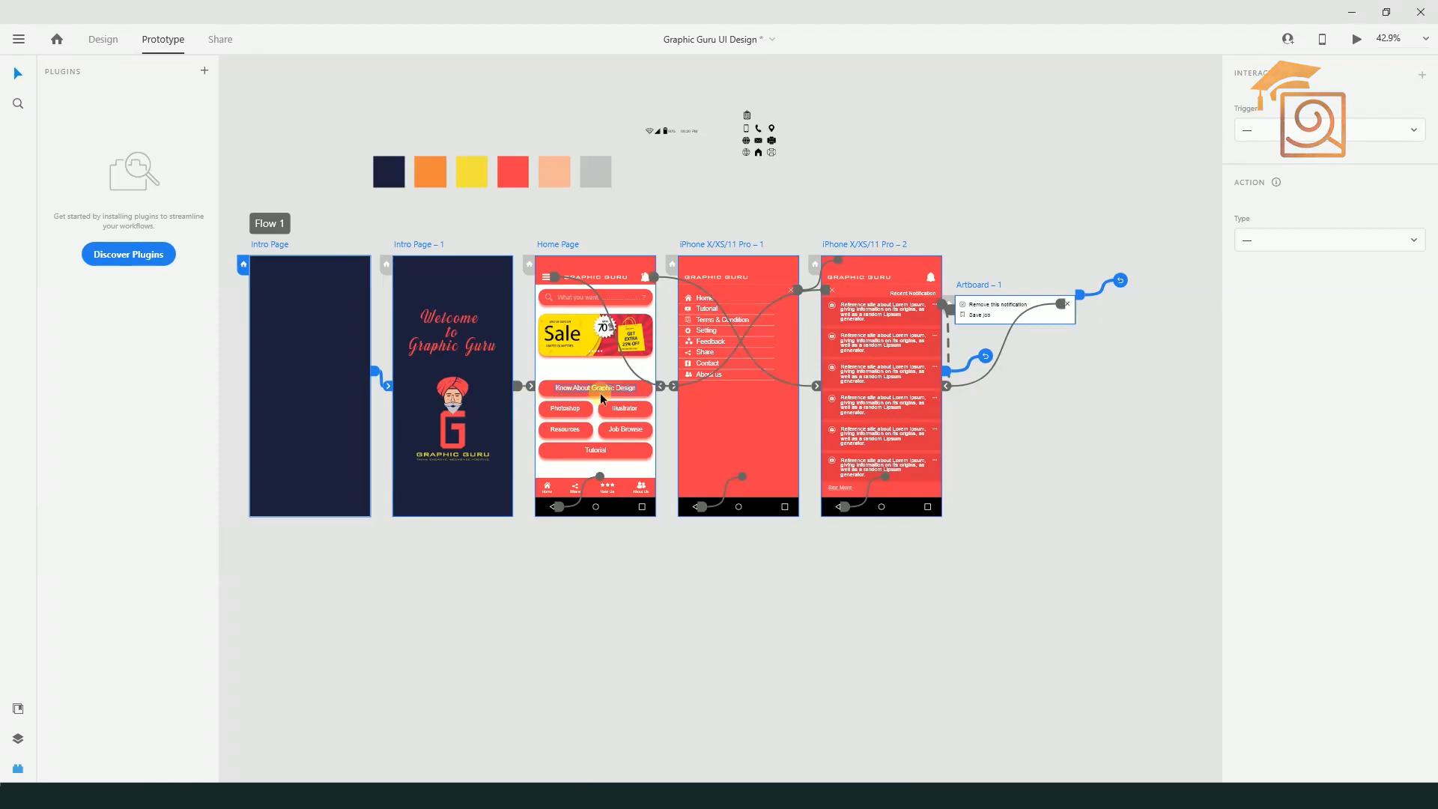
scroll(600, 392, up, 2)
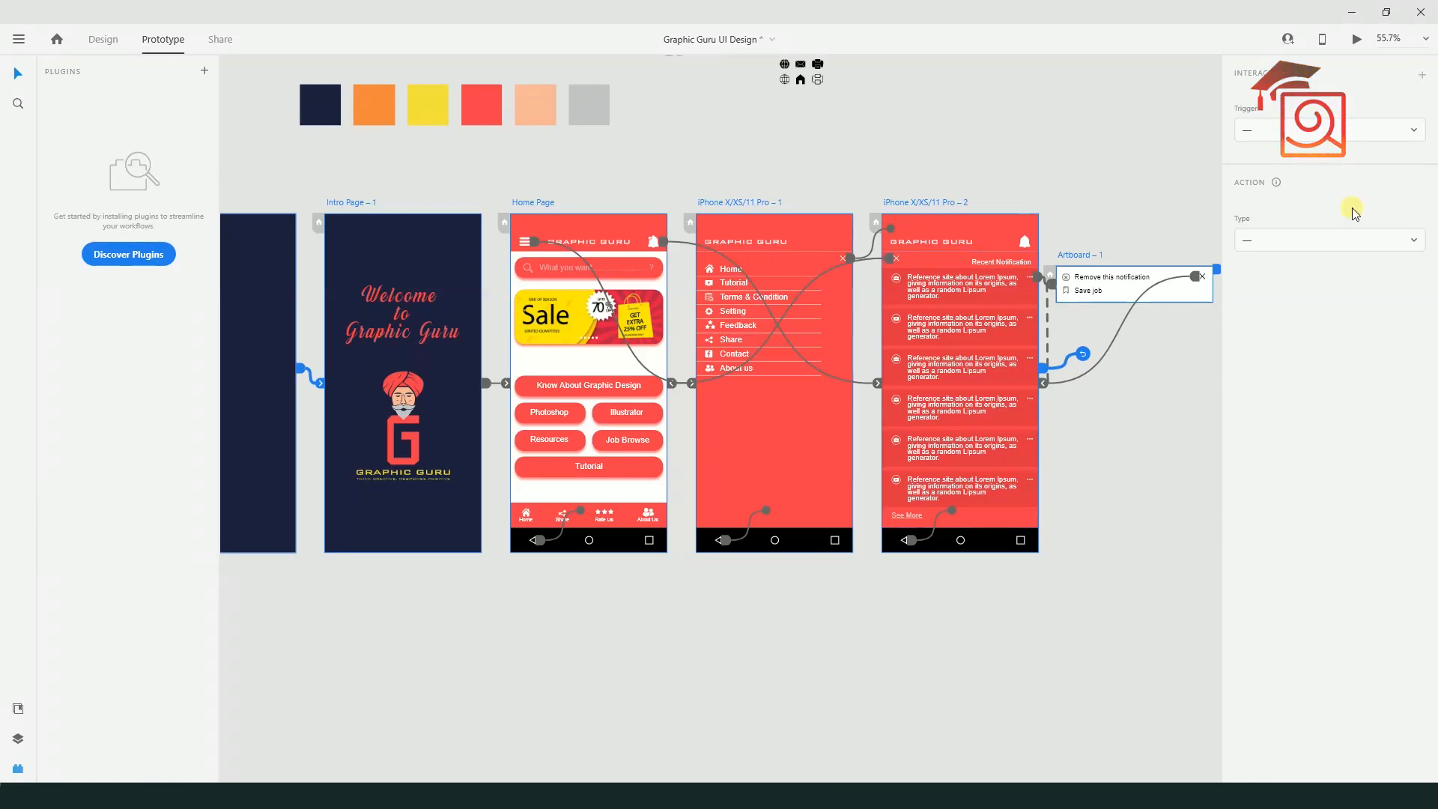
scroll(1023, 278, up, 5)
scroll(892, 404, down, 3)
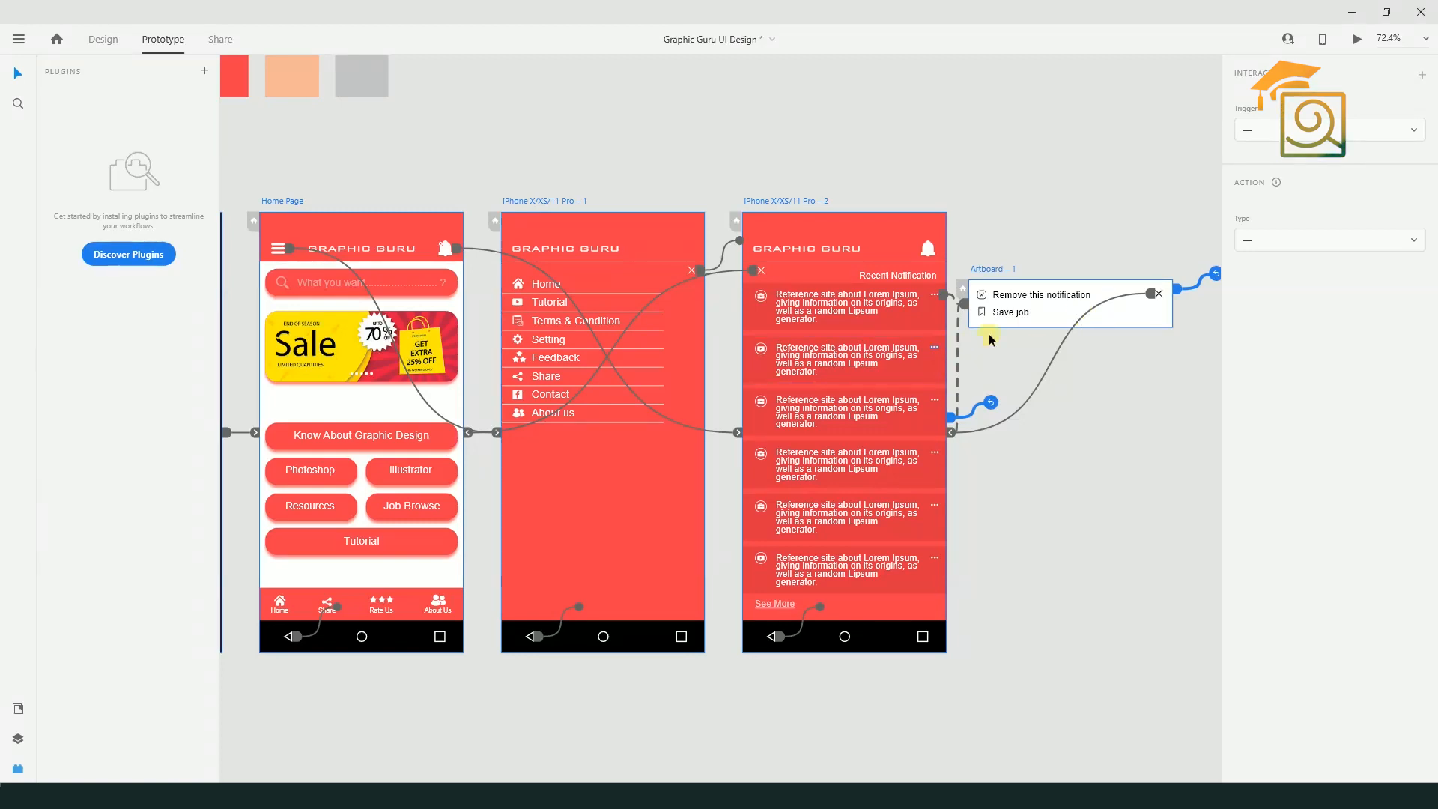
drag(1156, 298, 815, 432)
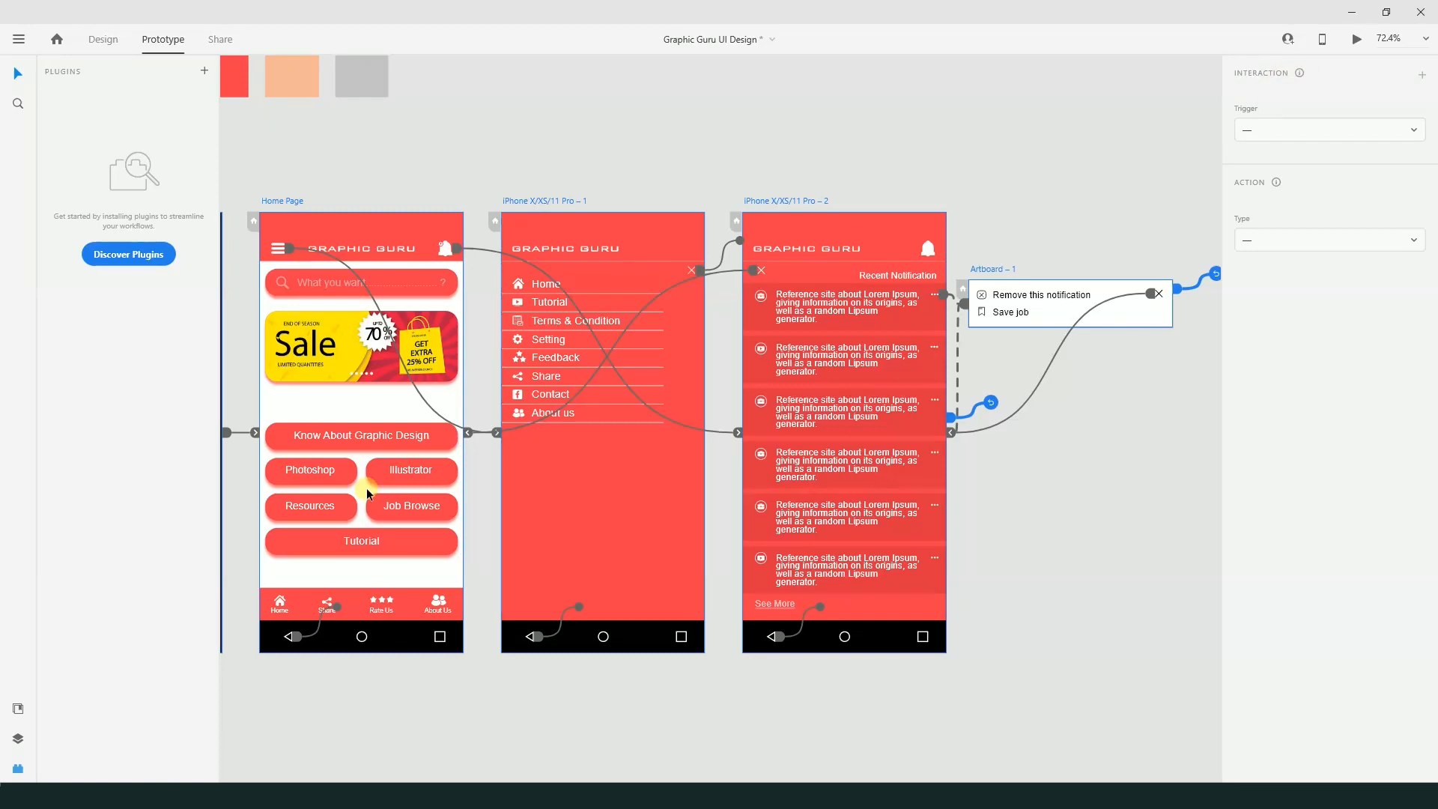
scroll(745, 538, down, 3)
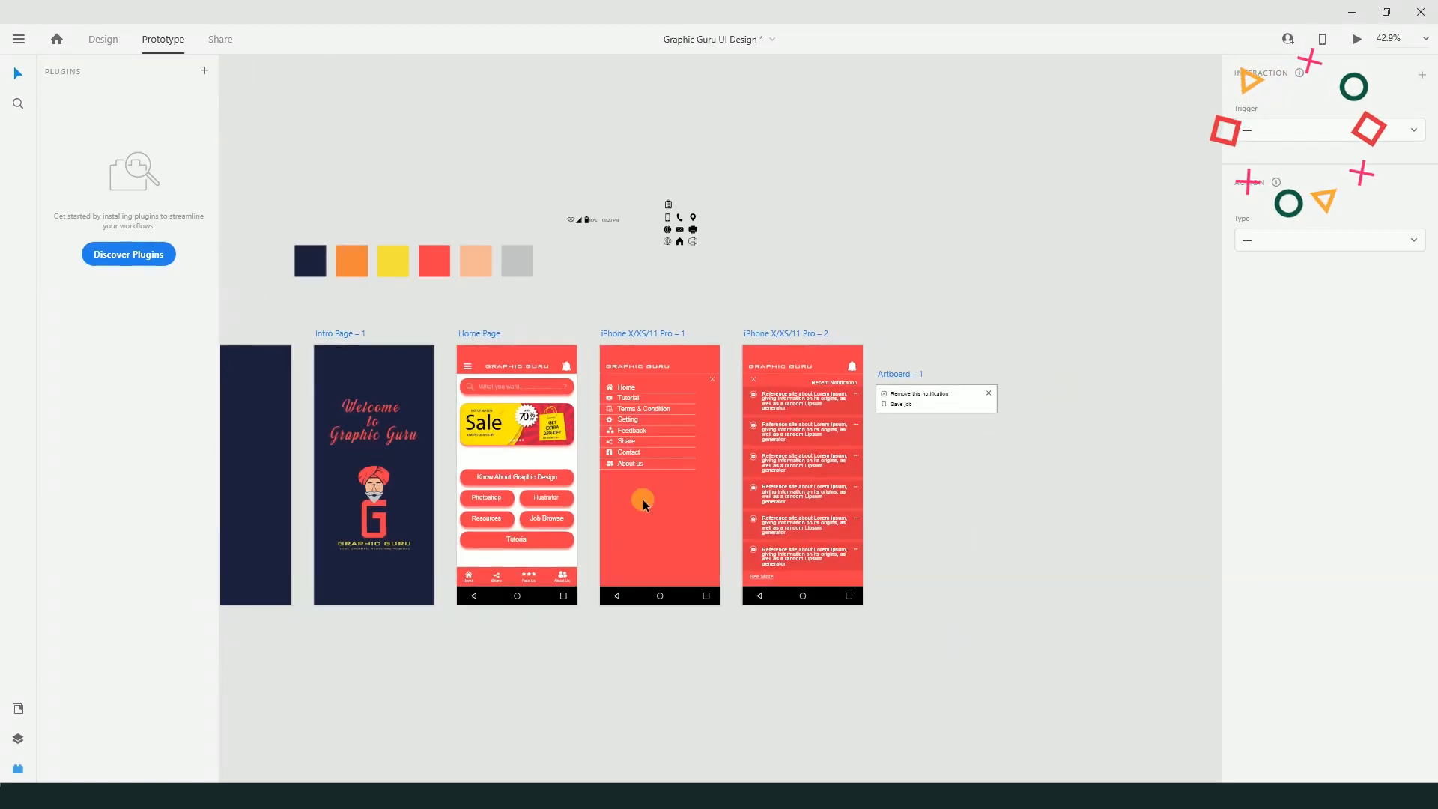
Deselect the artboards, select only the Intro Page background to inspect its link, and clear the selection
click(626, 213)
drag(678, 654, 792, 574)
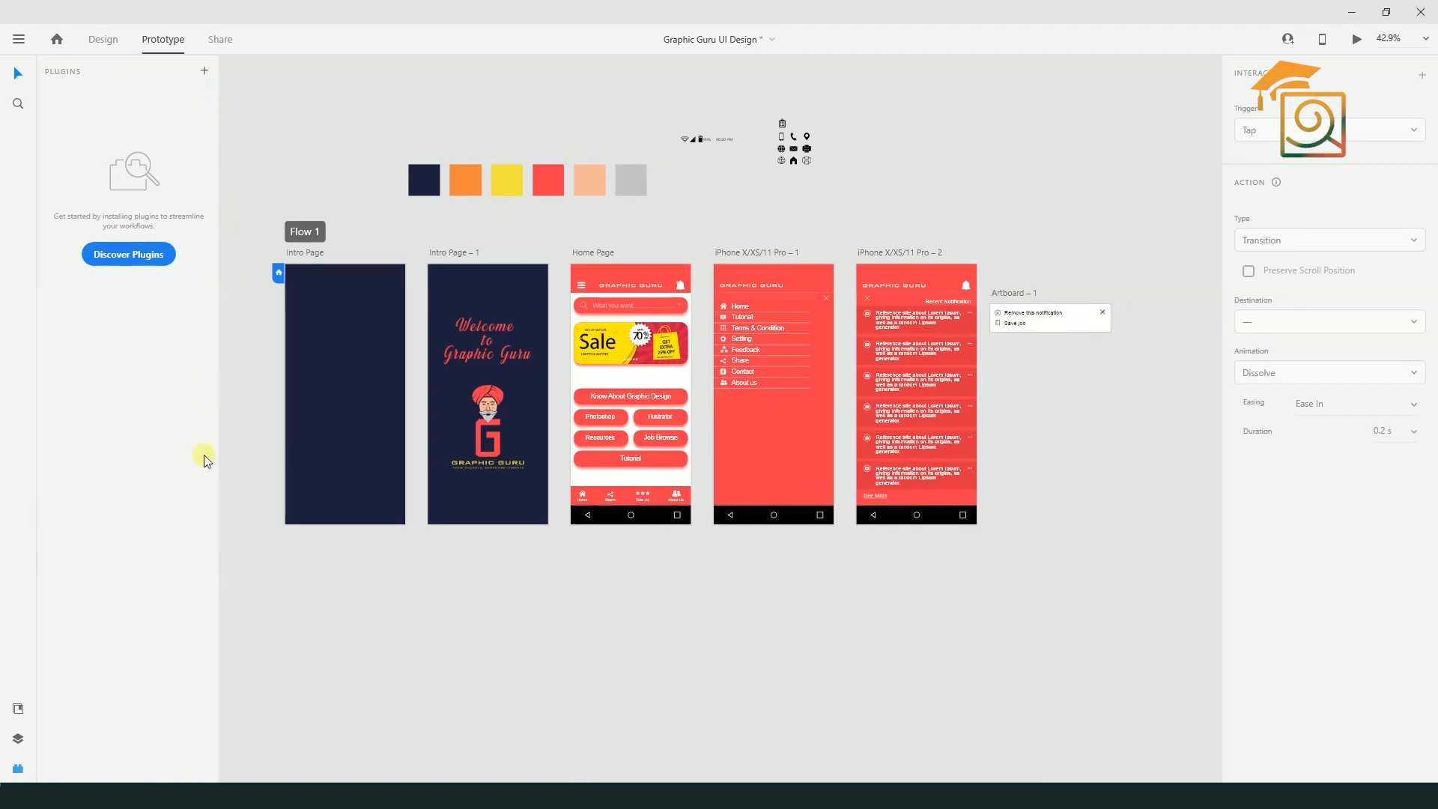
drag(241, 180, 482, 546)
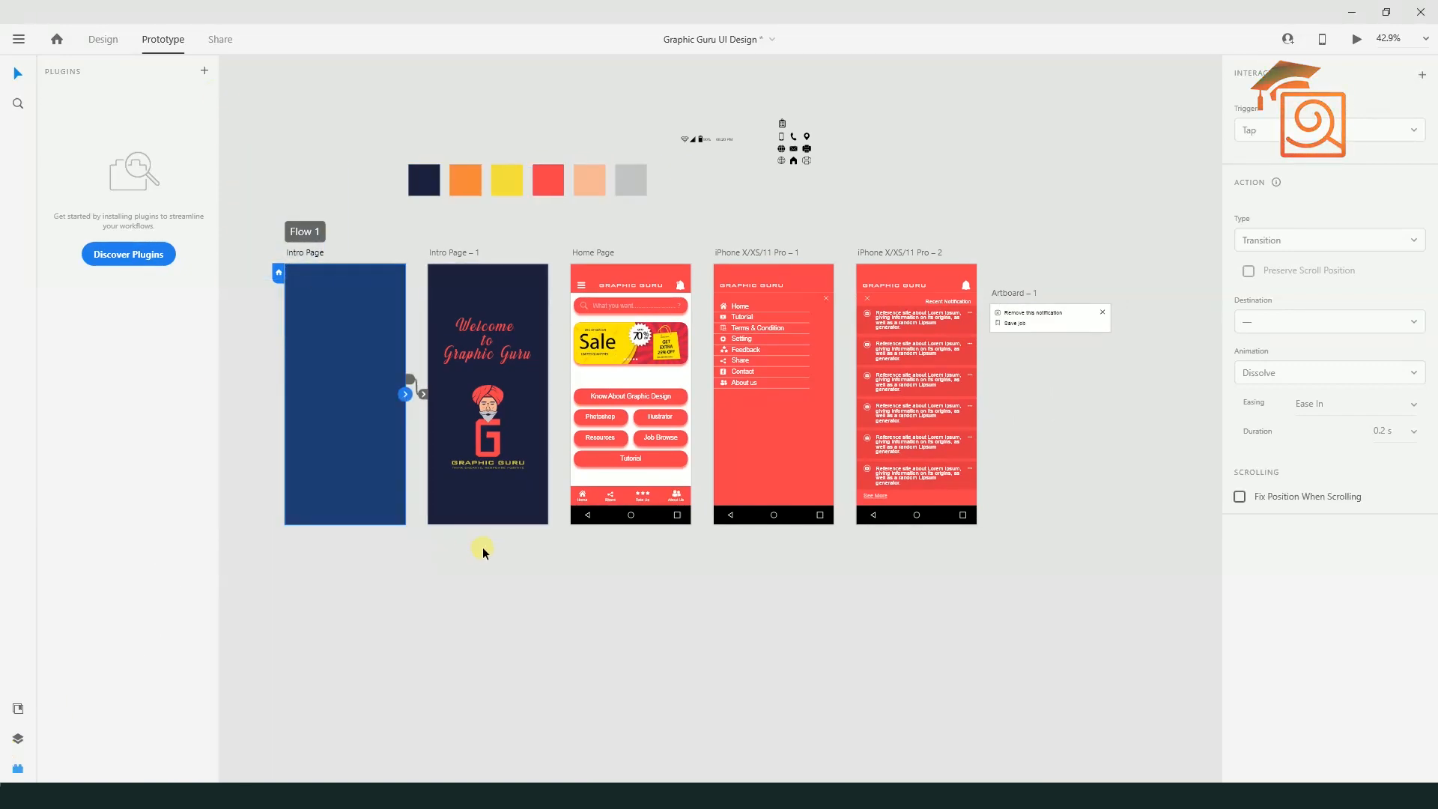
click(482, 546)
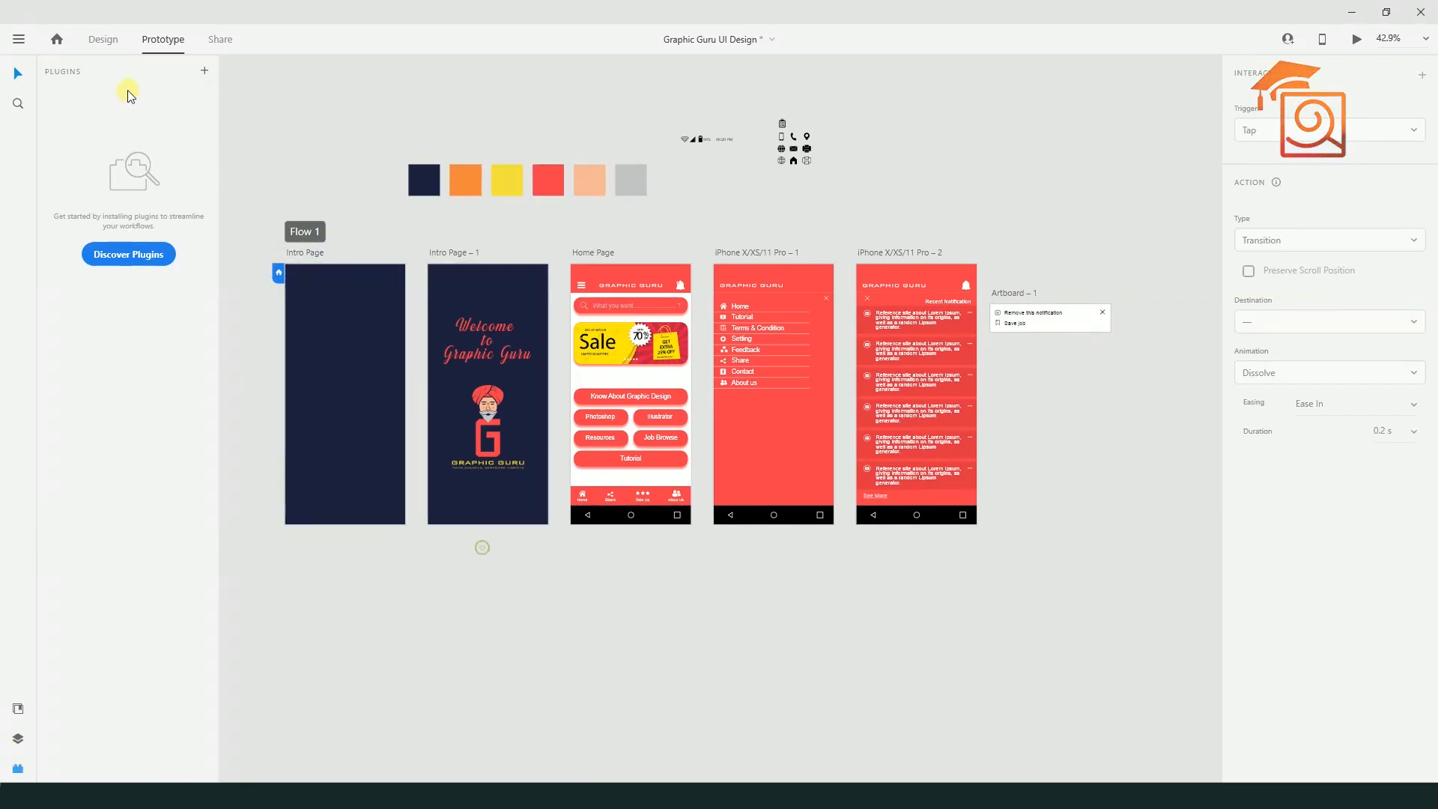
Return to Design mode, show the document assets, and select the group of black icons on the pasteboard
click(102, 41)
click(17, 708)
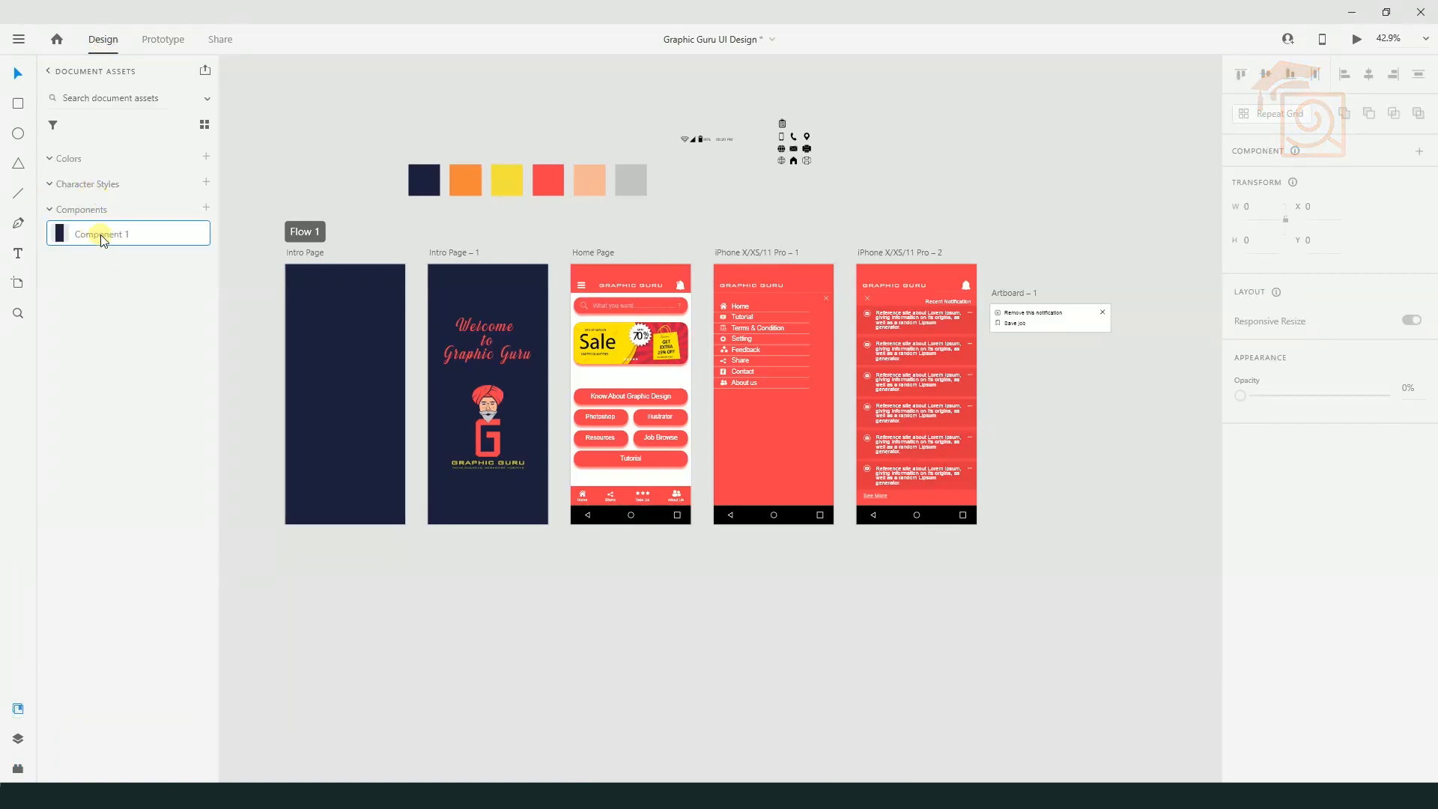
scroll(783, 123, up, 5)
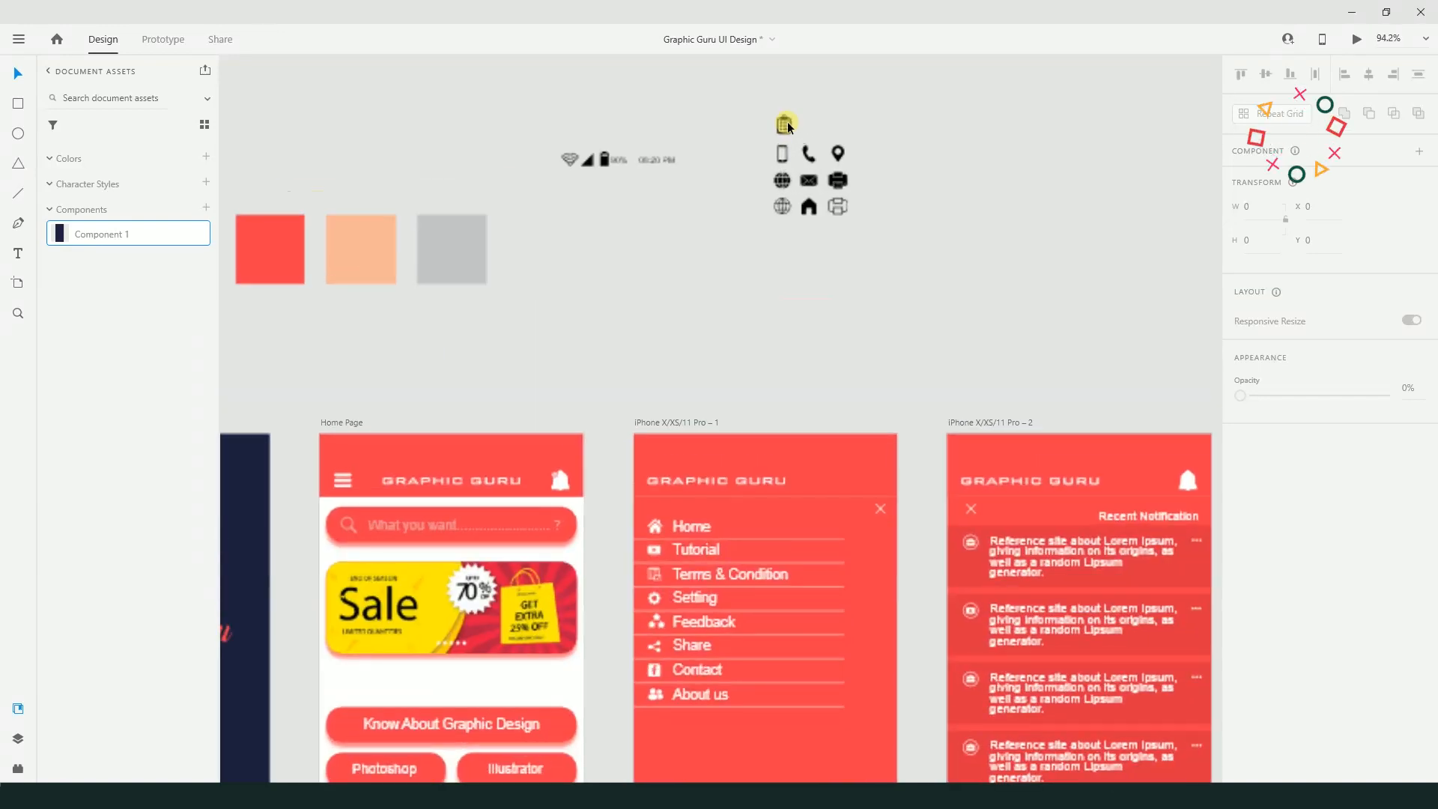
drag(744, 124, 1011, 395)
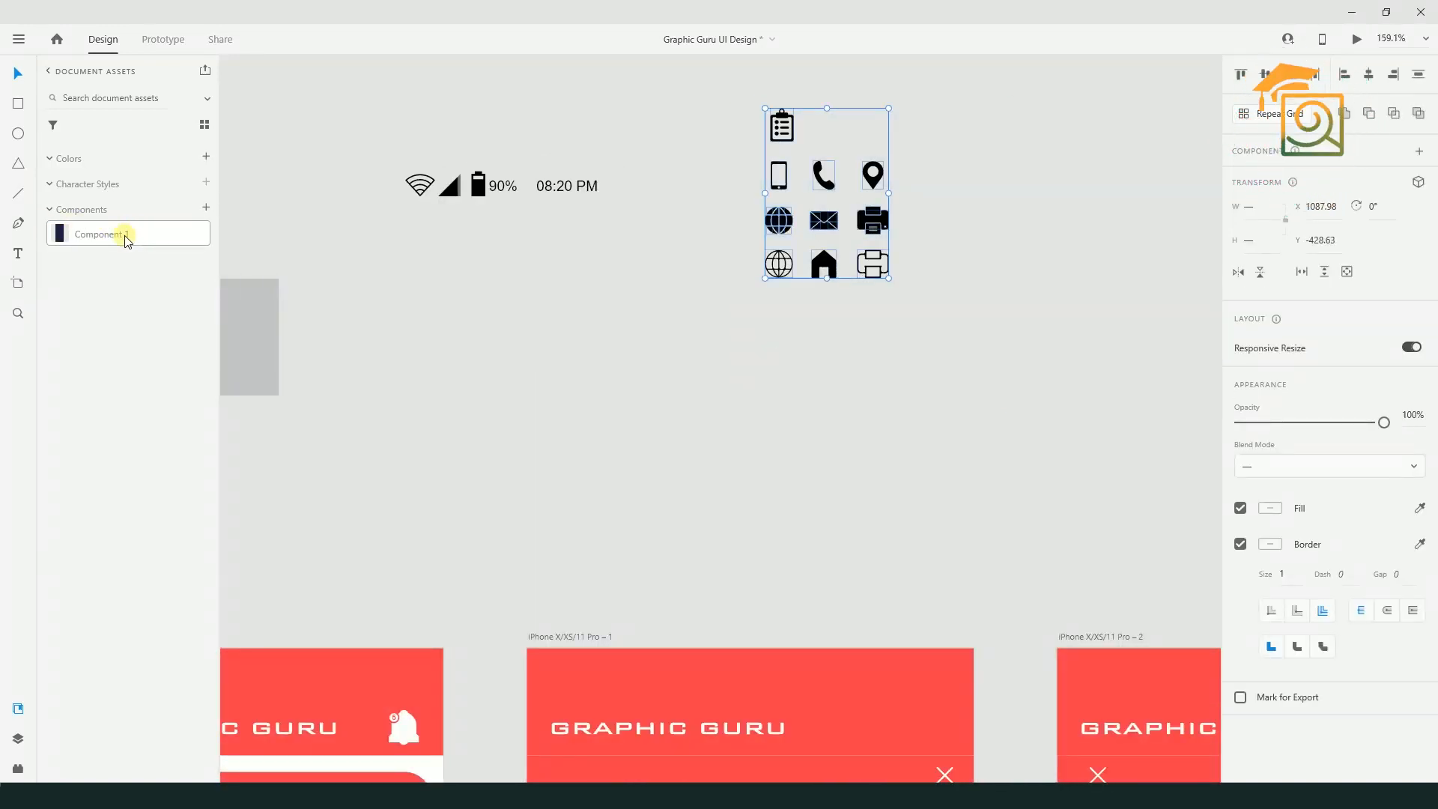
Select the header background on iPhone X/XS/11 Pro – 1 and the first notification on iPhone X/XS/11 Pro – 2, and clear the selection
click(615, 666)
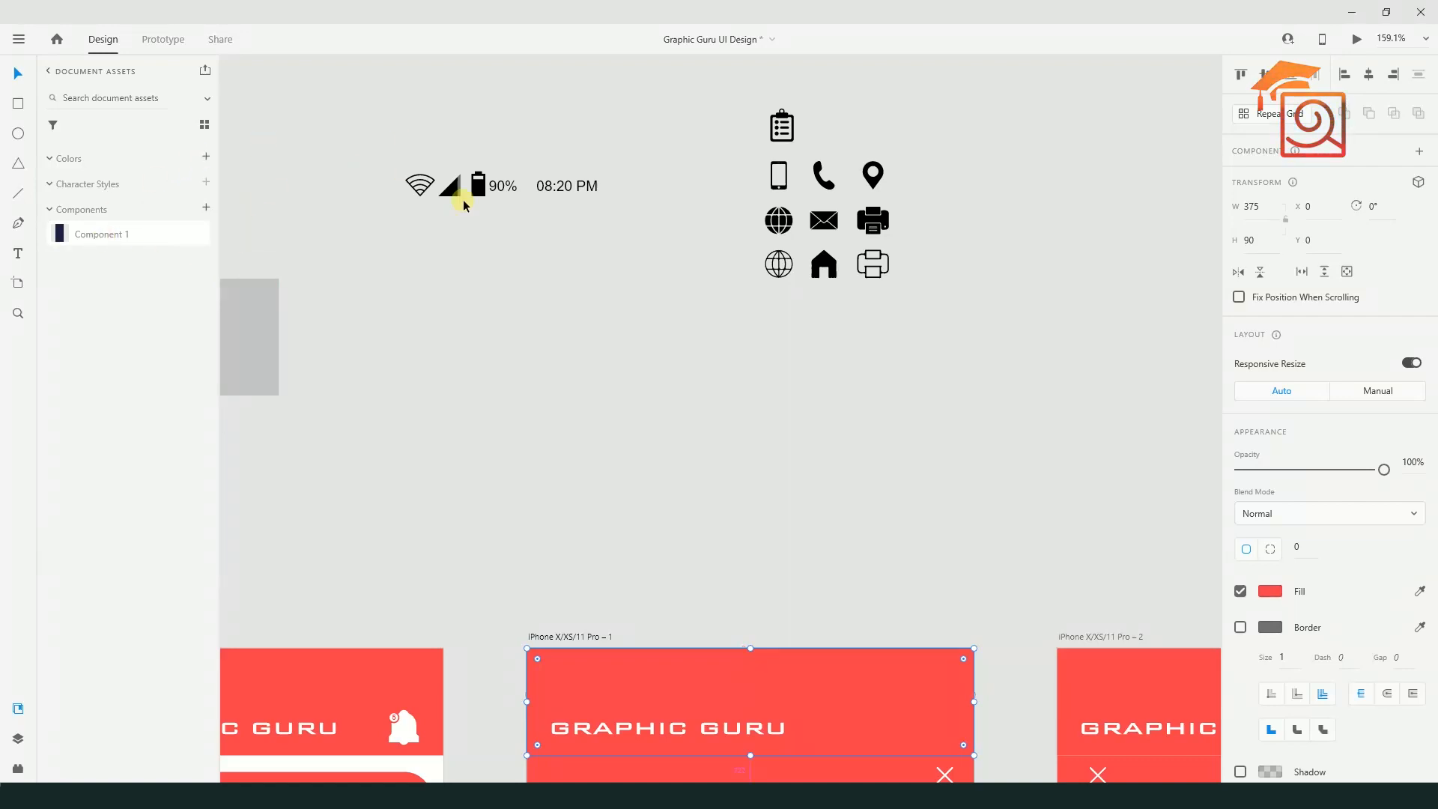
scroll(456, 193, down, 5)
click(809, 502)
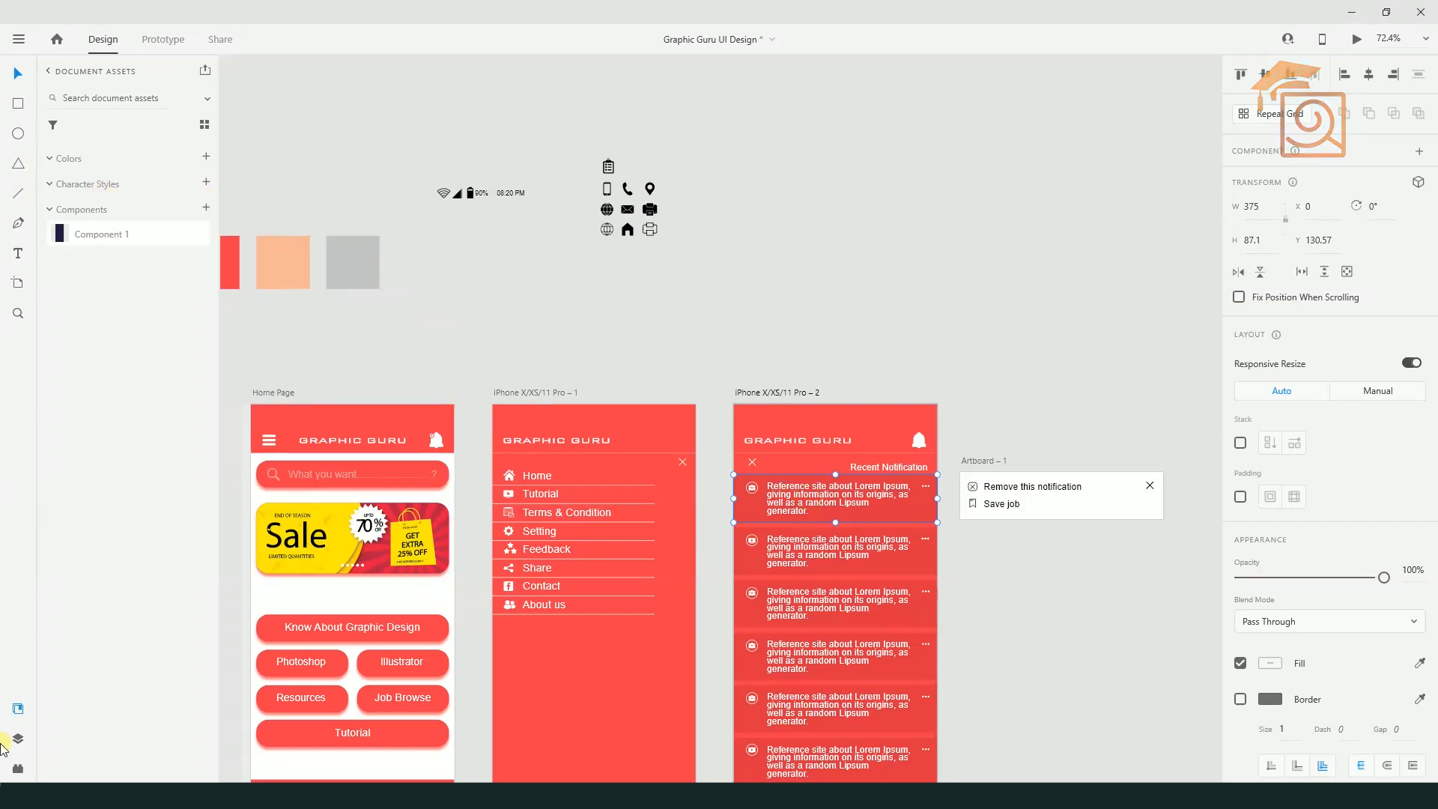
click(349, 323)
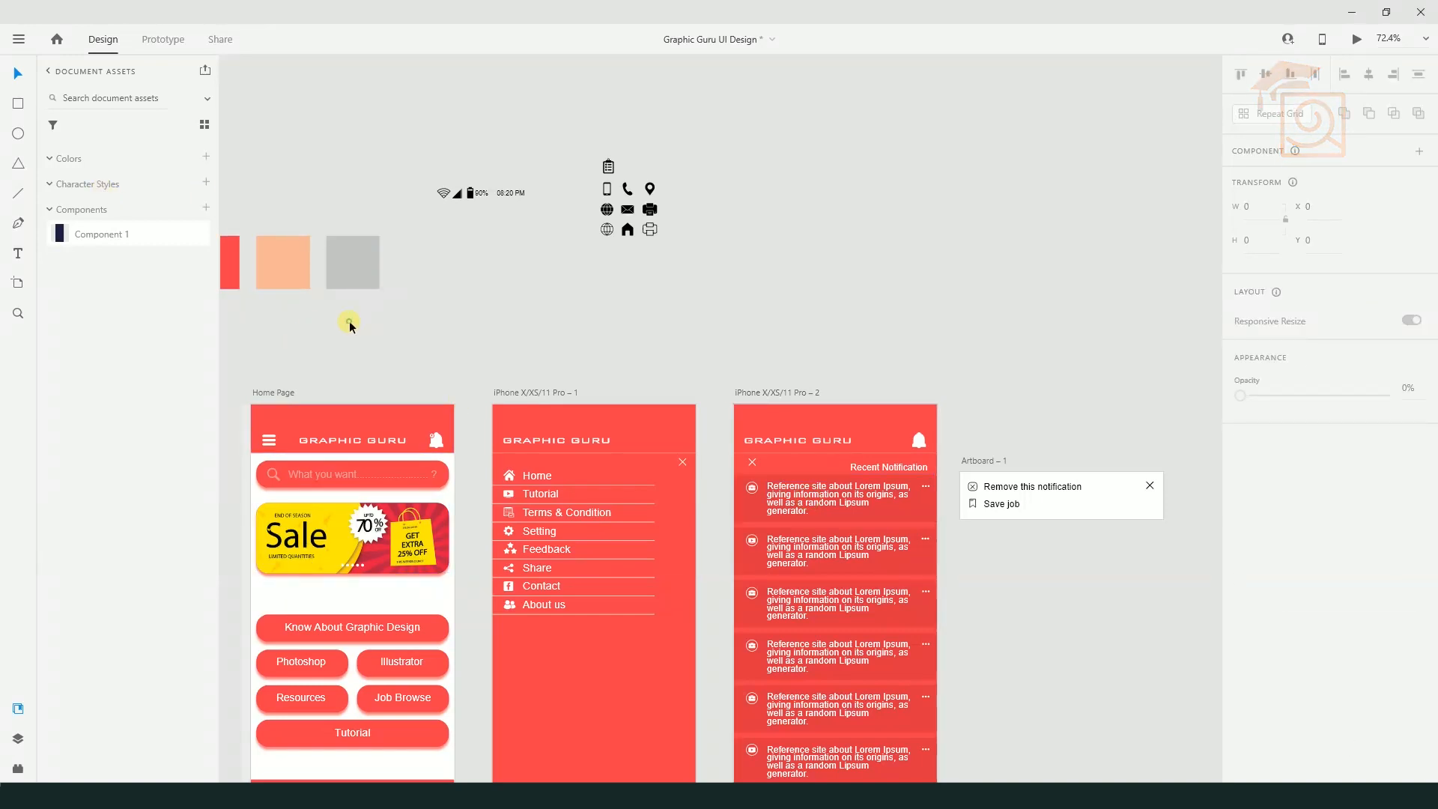
Show the document's layers and select Artboard – 1, iPhone X/XS/11 Pro – 2, and Artboard – 1 again from the list
click(19, 742)
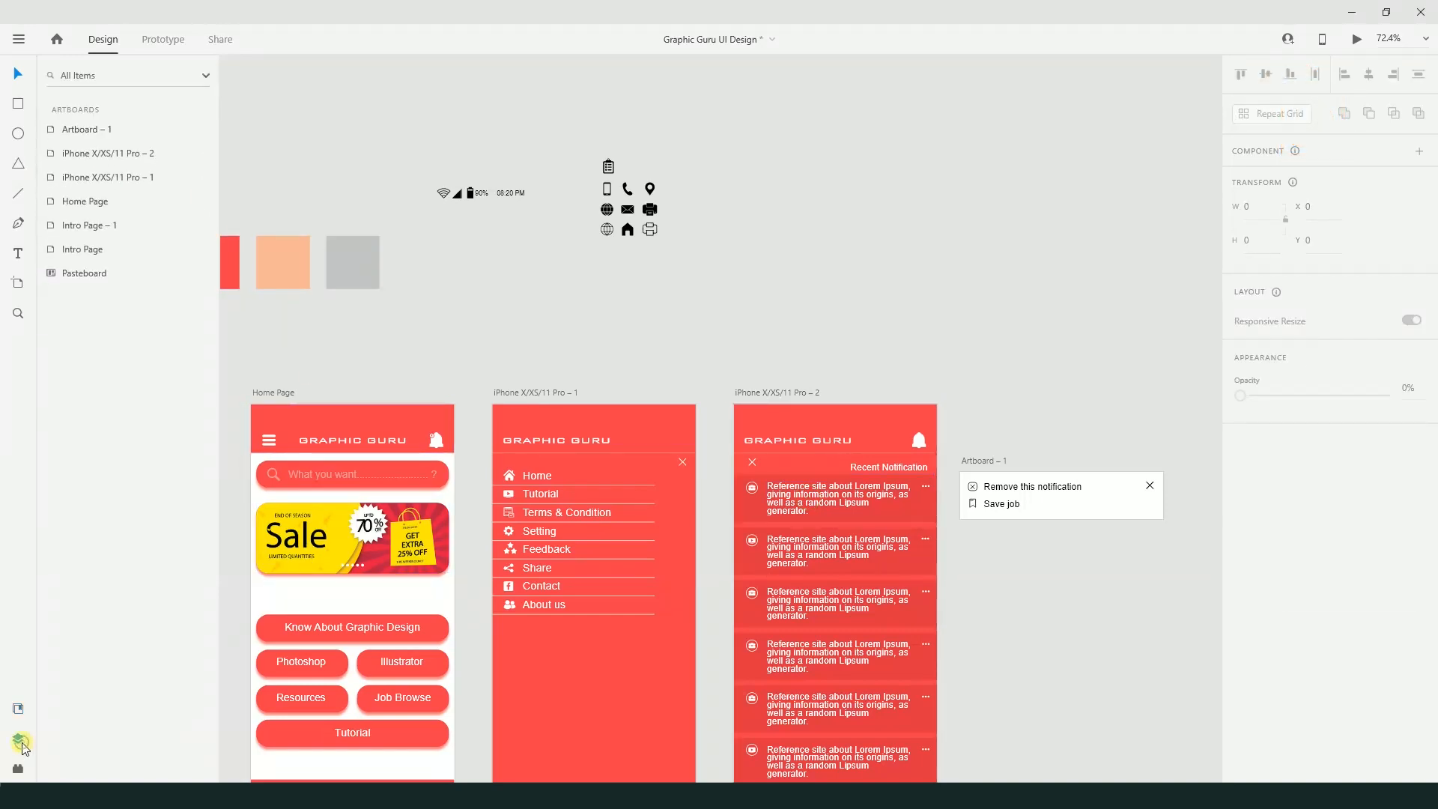
click(84, 132)
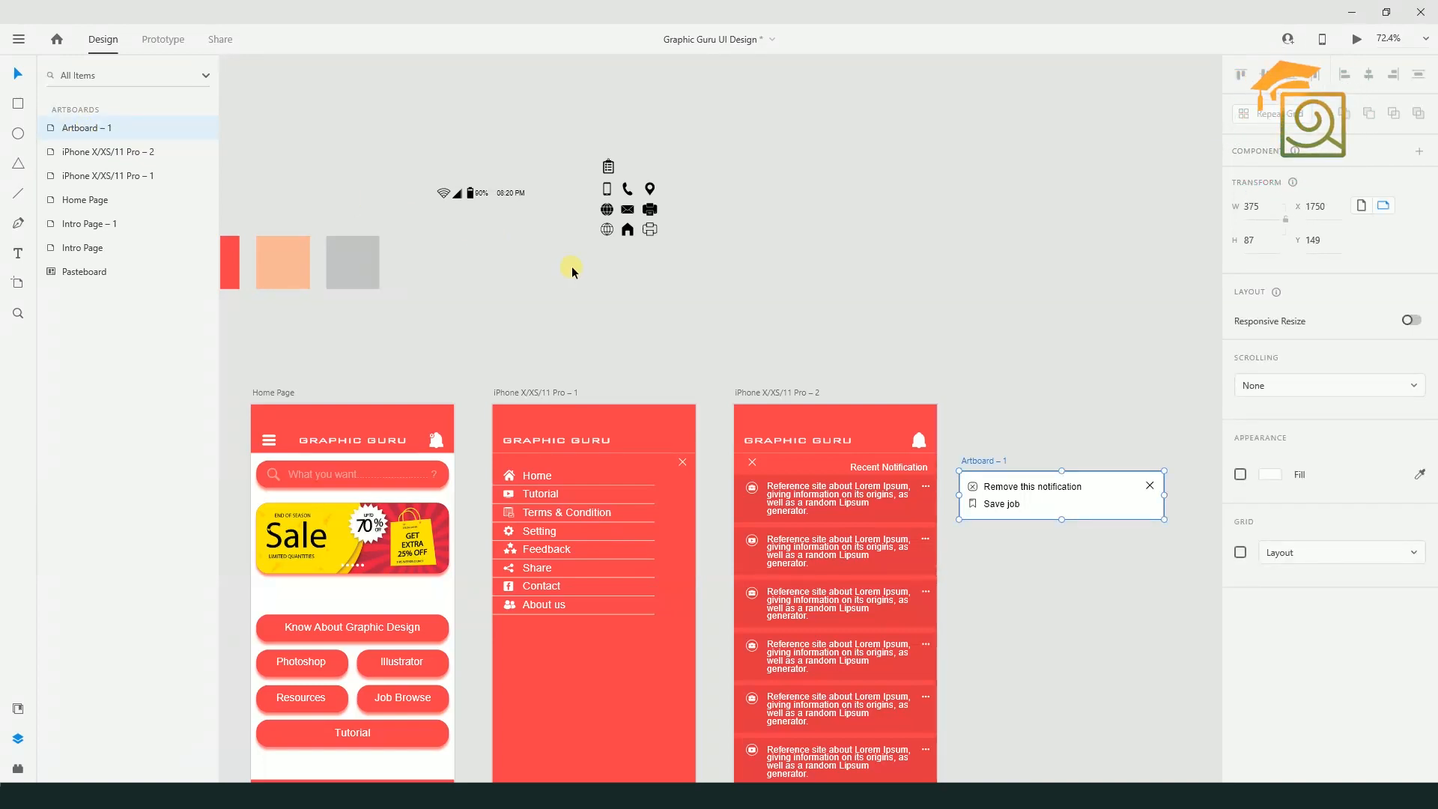
scroll(571, 266, down, 4)
scroll(250, 374, up, 1)
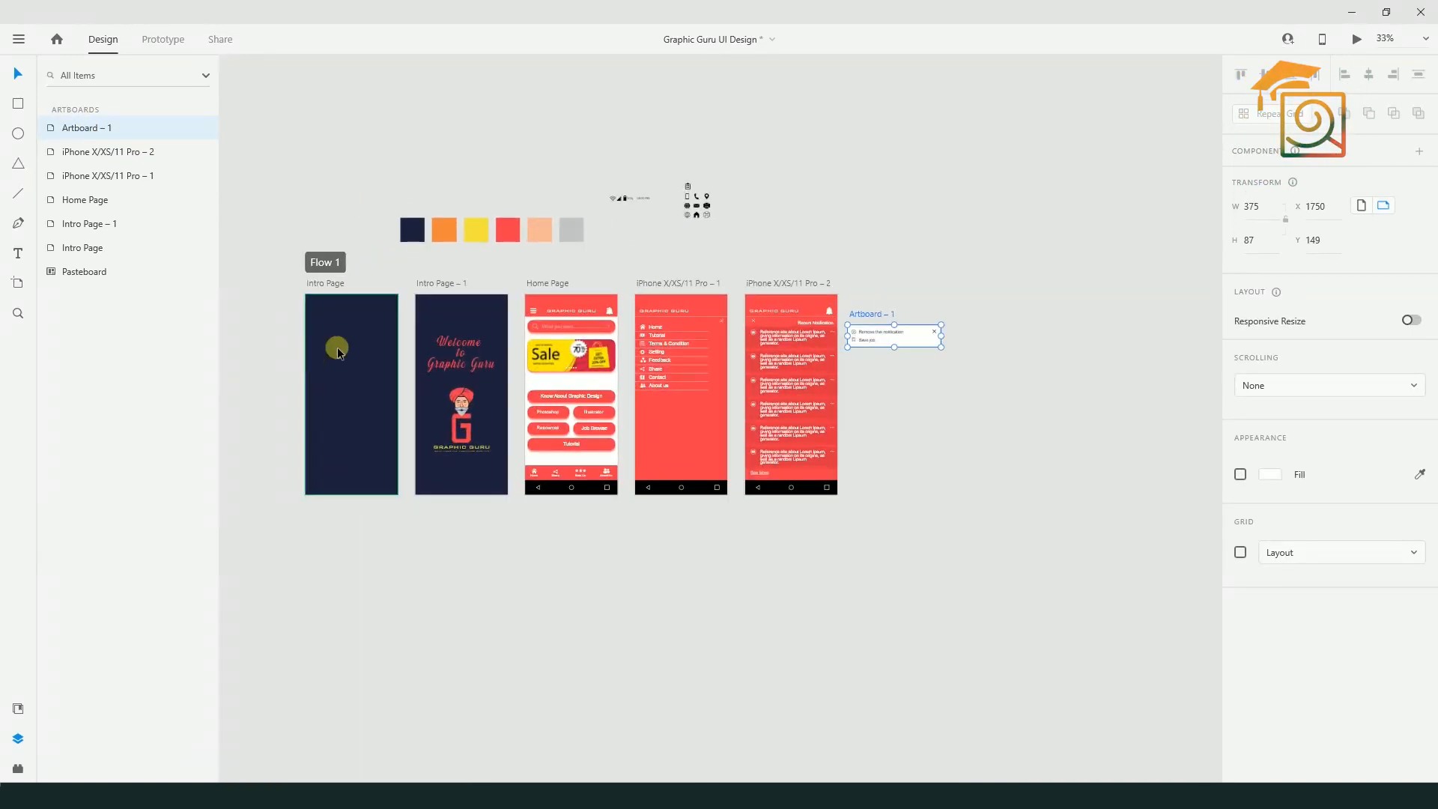
click(103, 153)
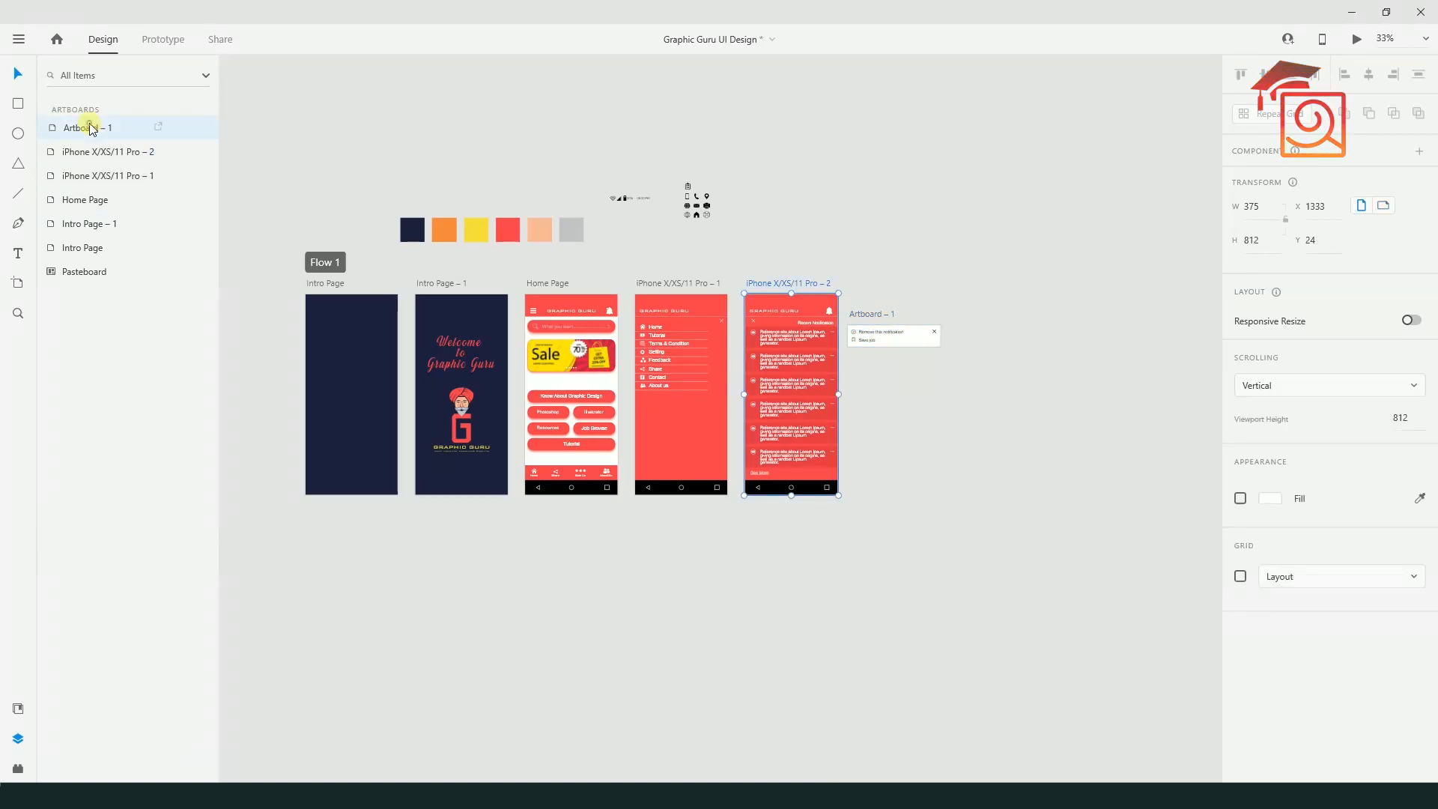
click(85, 127)
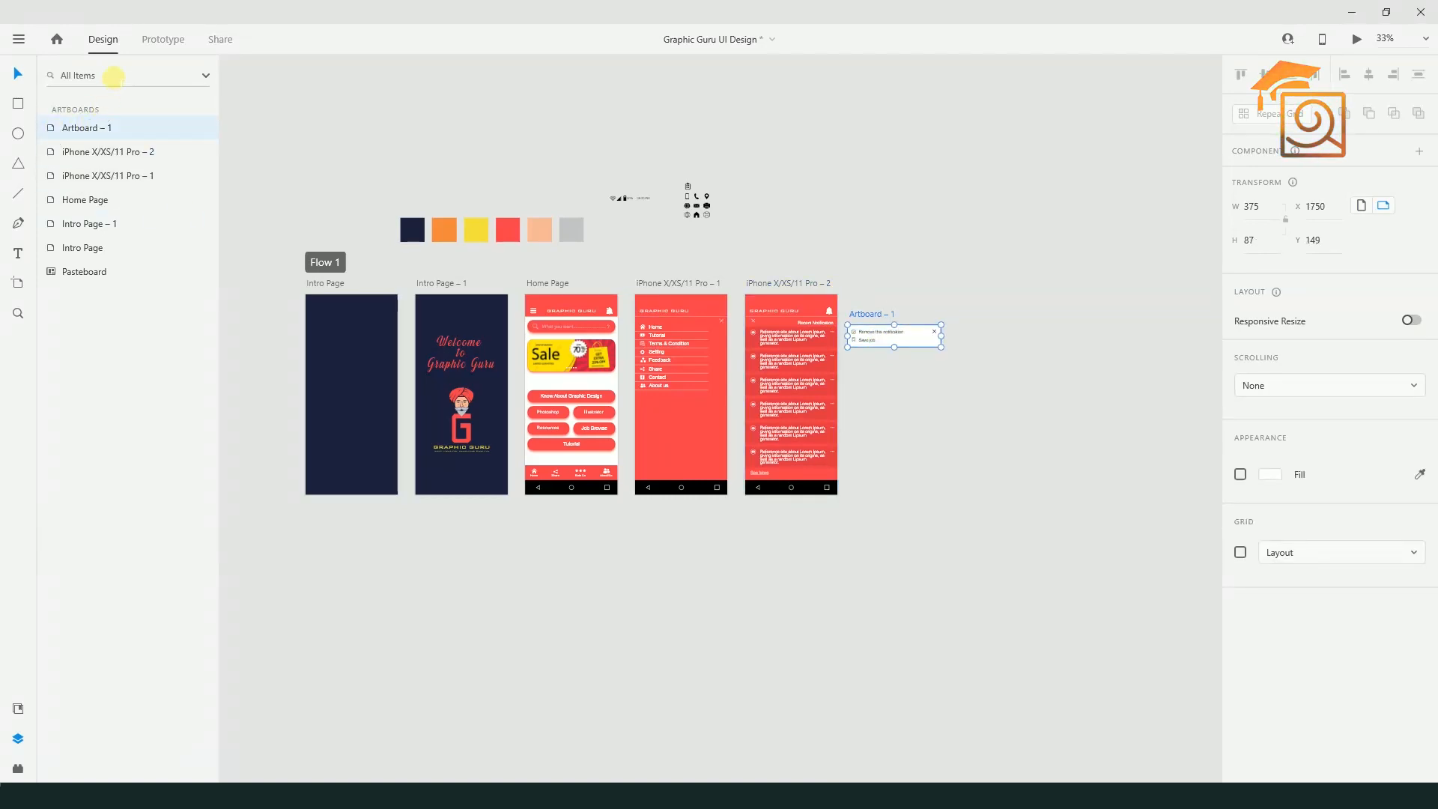
Search the layers for "logo", shorten the search to "l", and browse the matching items
click(114, 77)
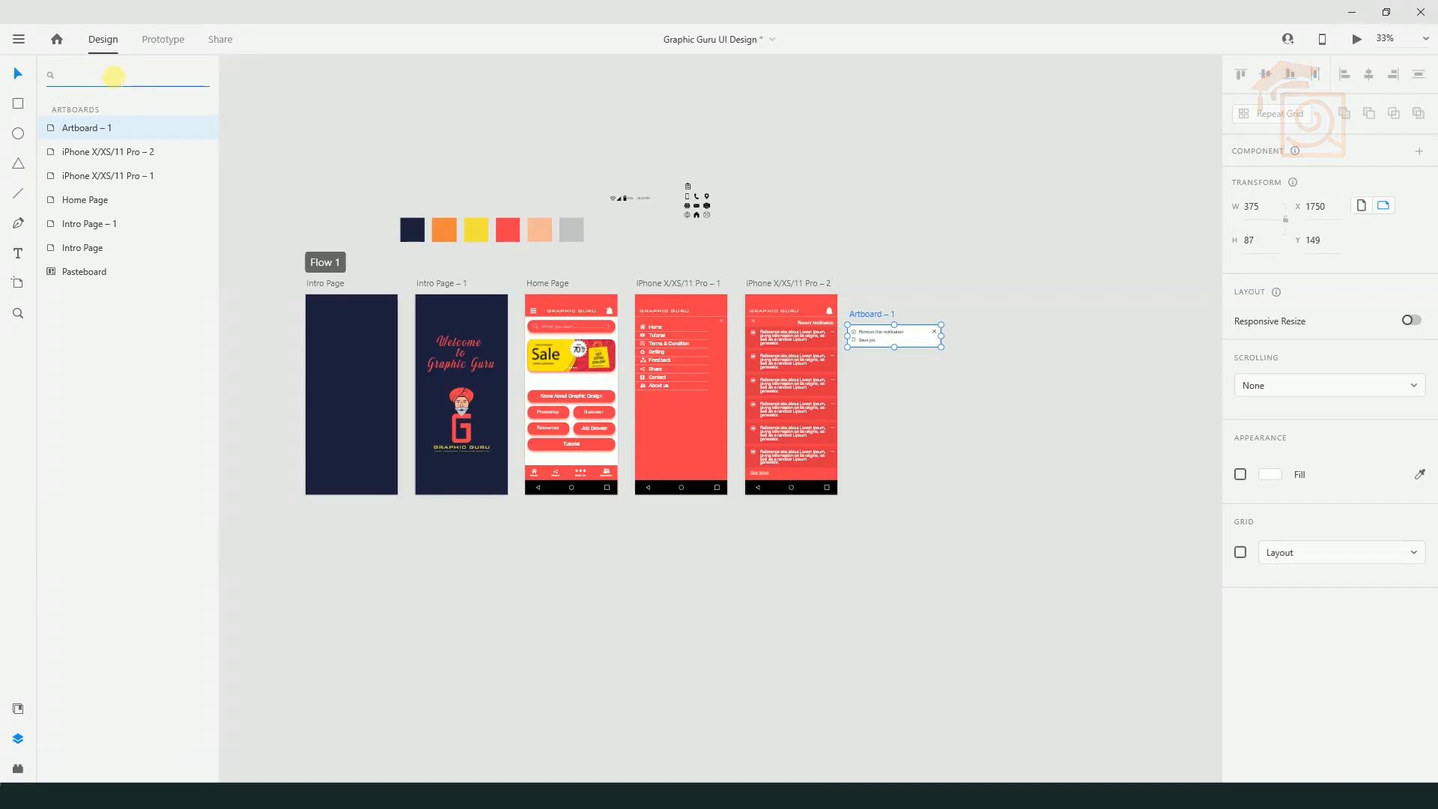
text(logo)
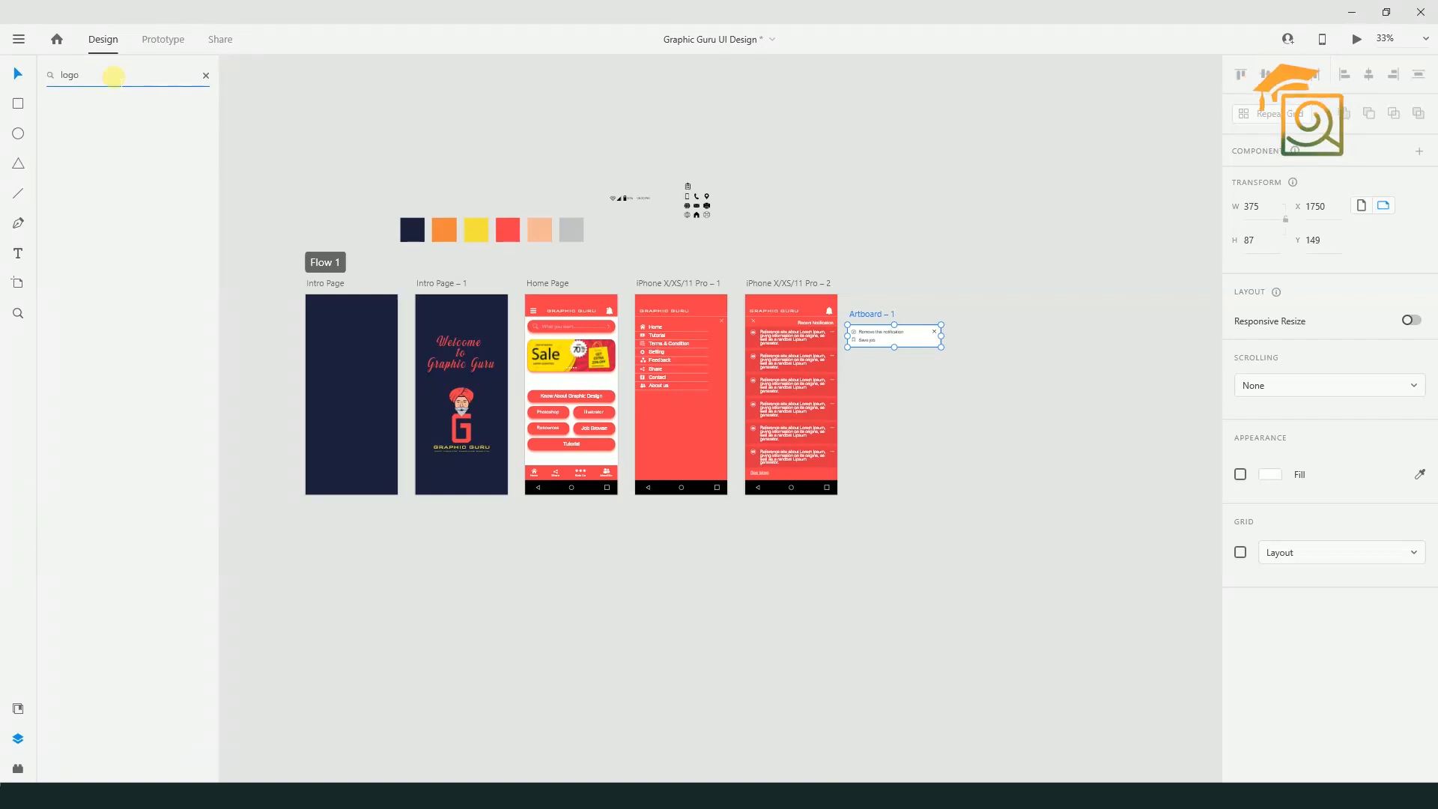
key(BackSpace)
key(BackSpace)
key(BackSpace)
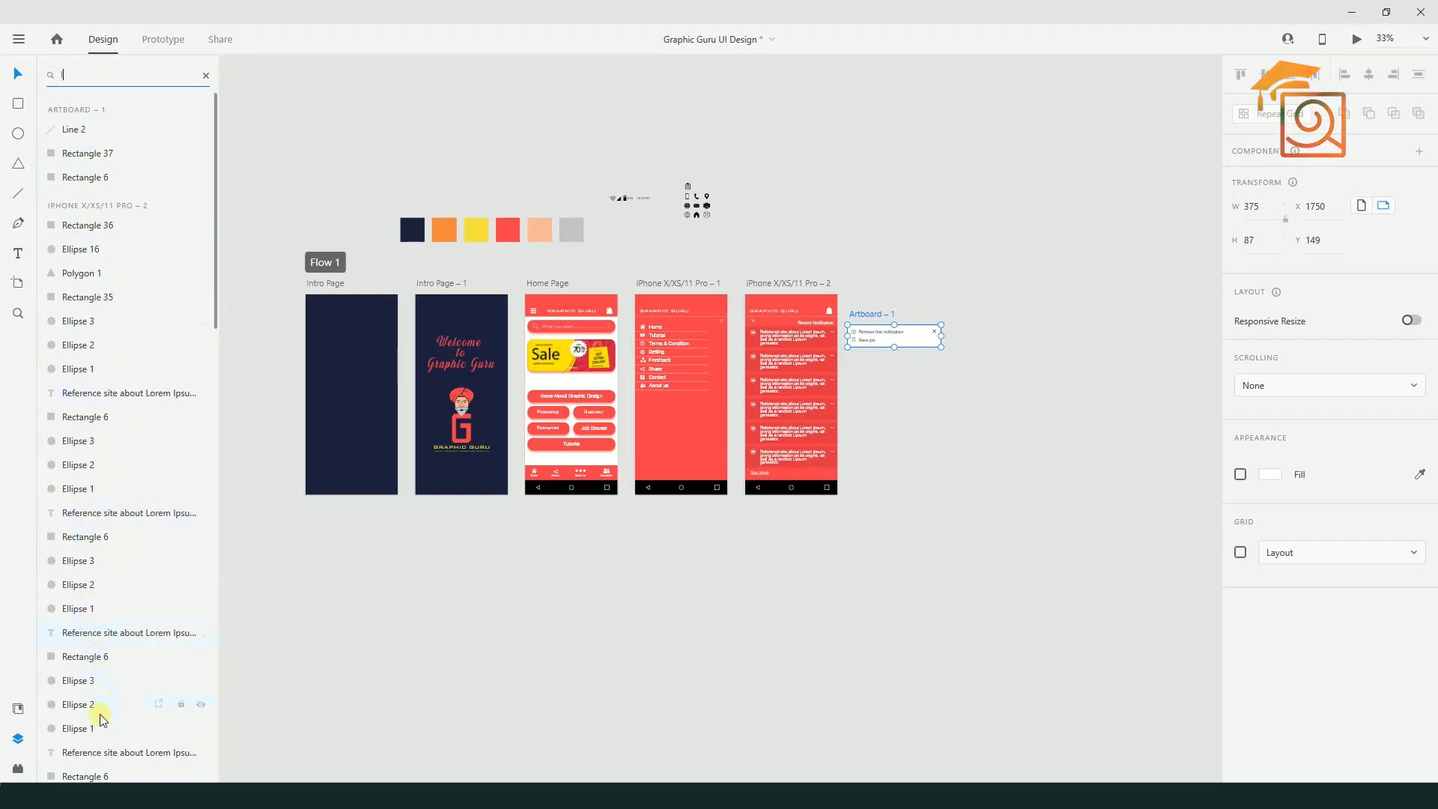
scroll(102, 719, down, 3)
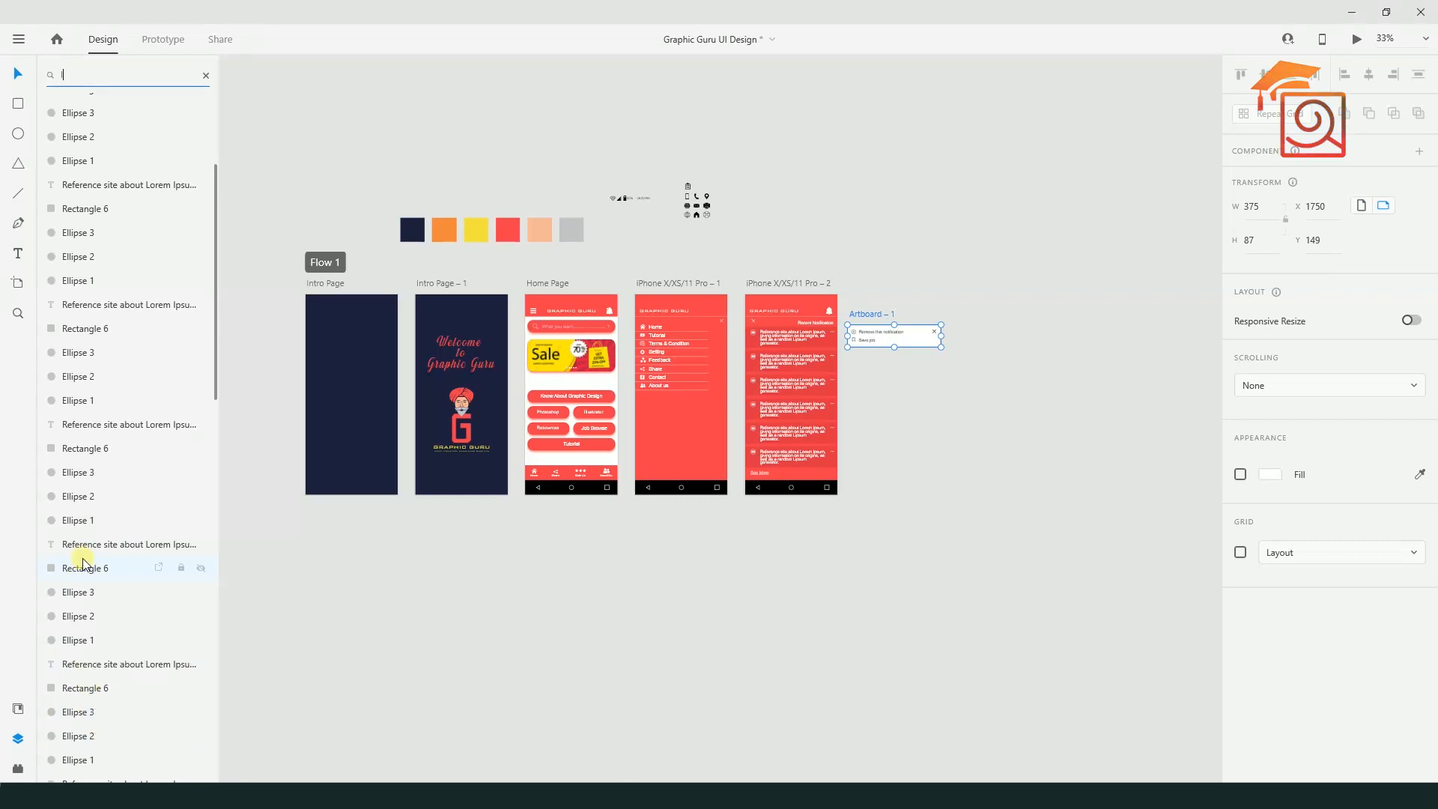
Select the Home Page's "Tutorial" text from the layer search results and inspect it close up on the artboard
scroll(83, 455, down, 5)
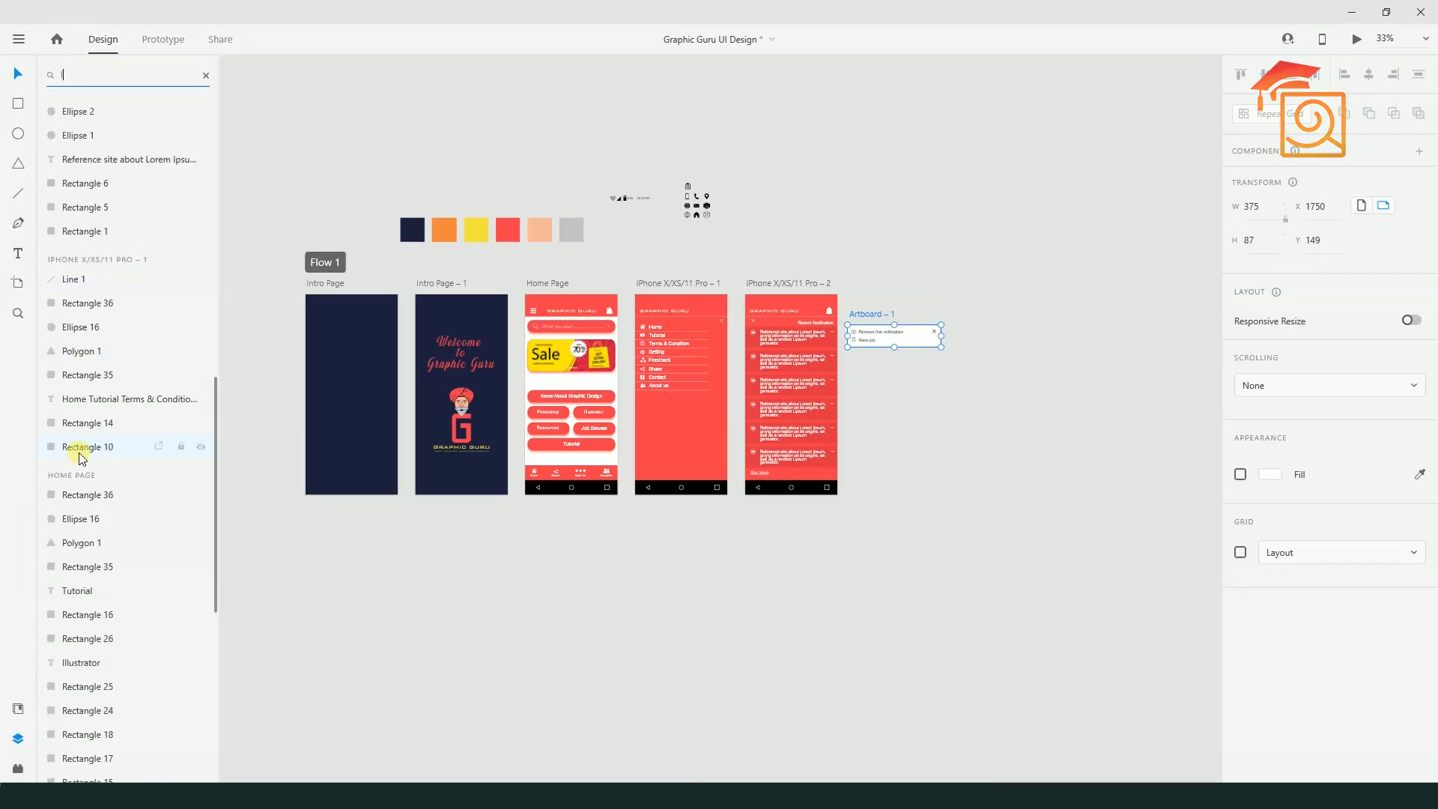
click(69, 591)
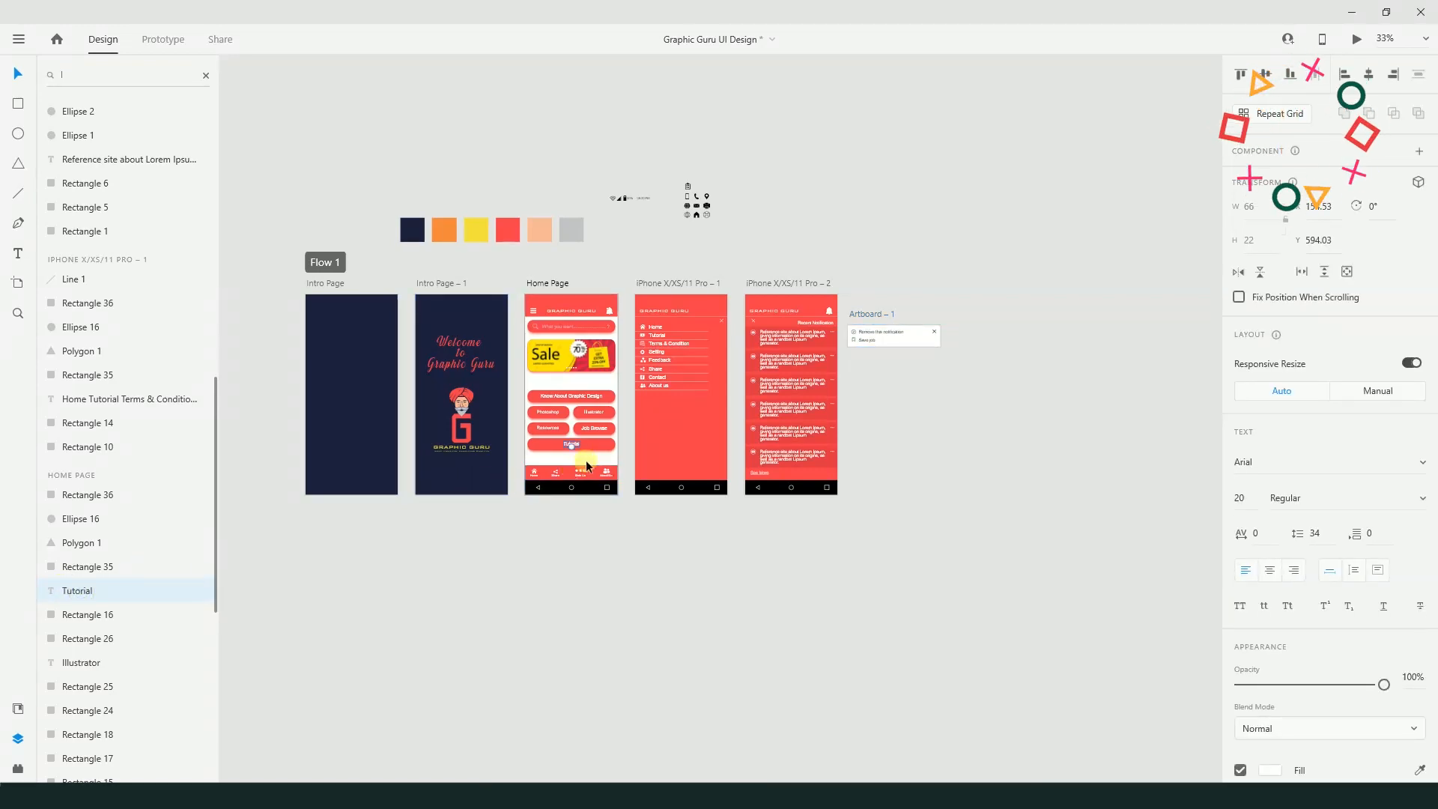
scroll(589, 456, up, 3)
scroll(574, 450, up, 5)
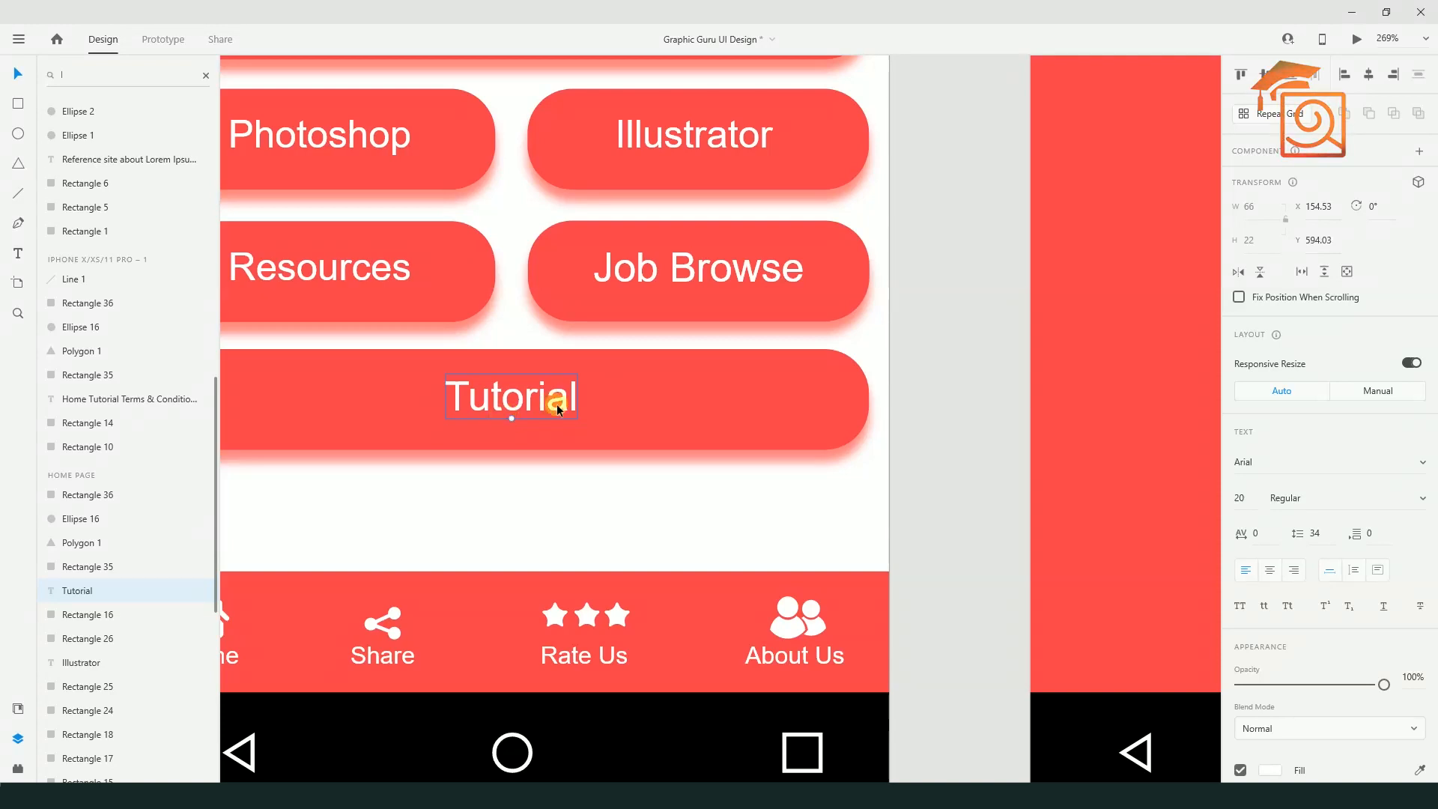
scroll(577, 394, down, 5)
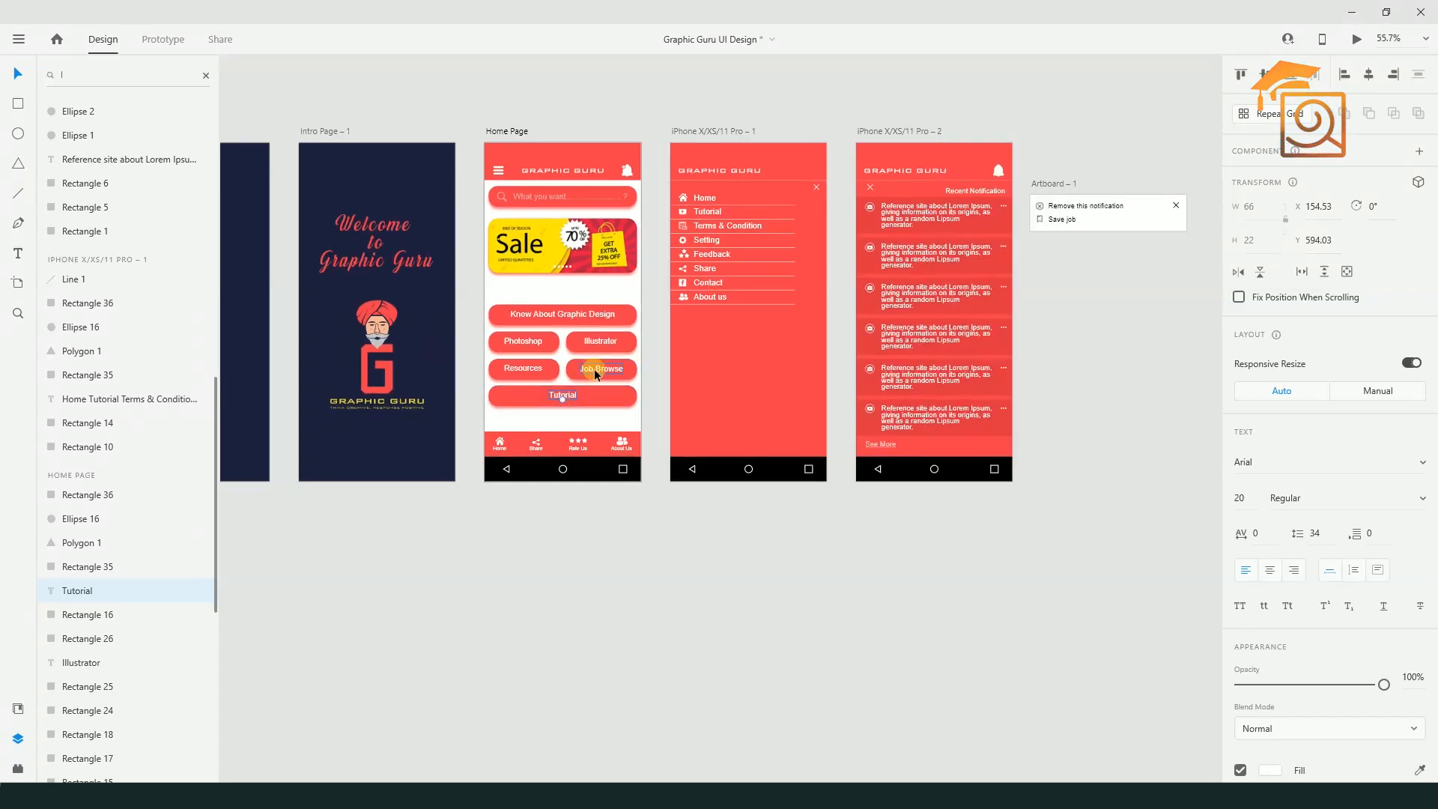
Search the layers for "Jo", select the "Job Browse" text under Home Page, and inspect it close up on the artboard
click(90, 75)
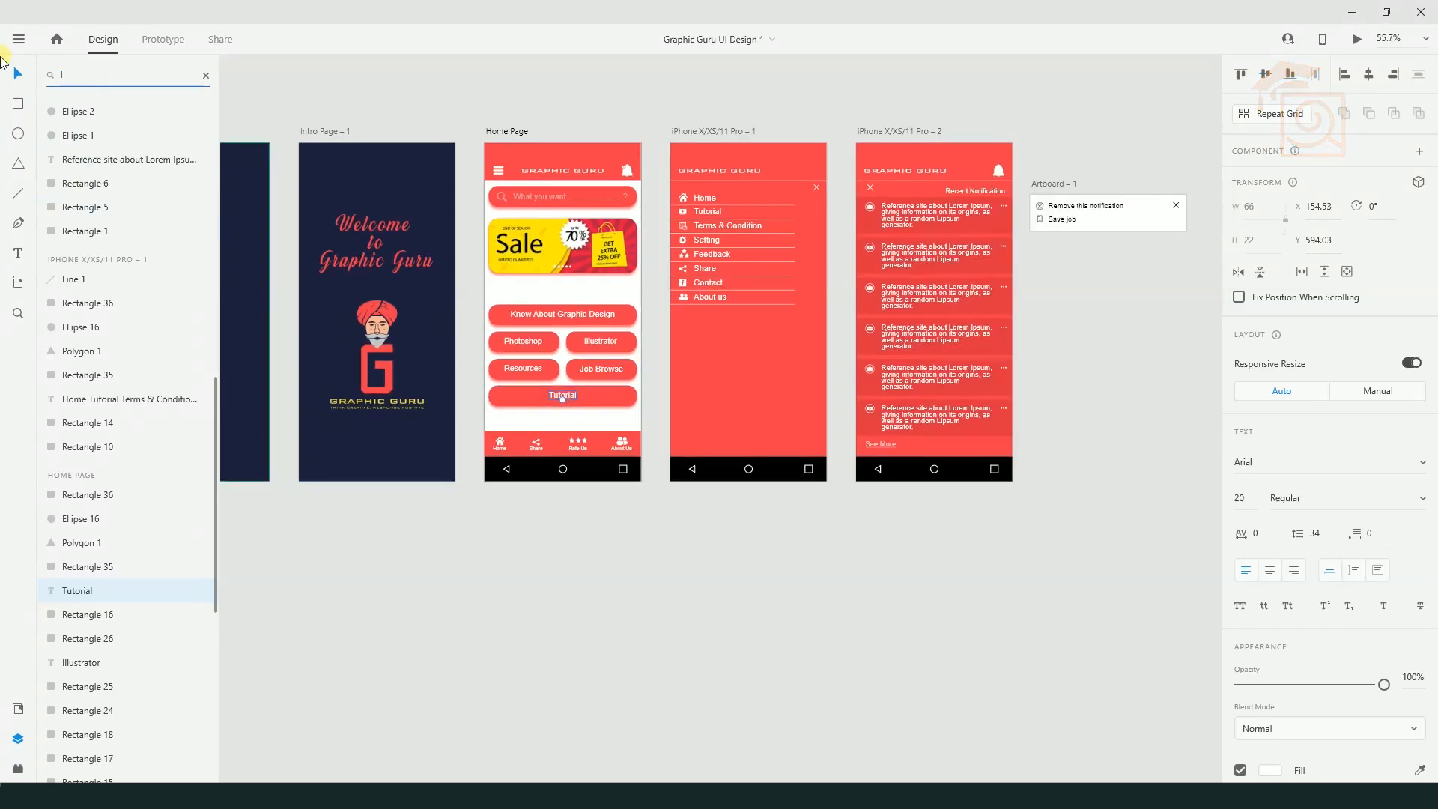
text(Jo)
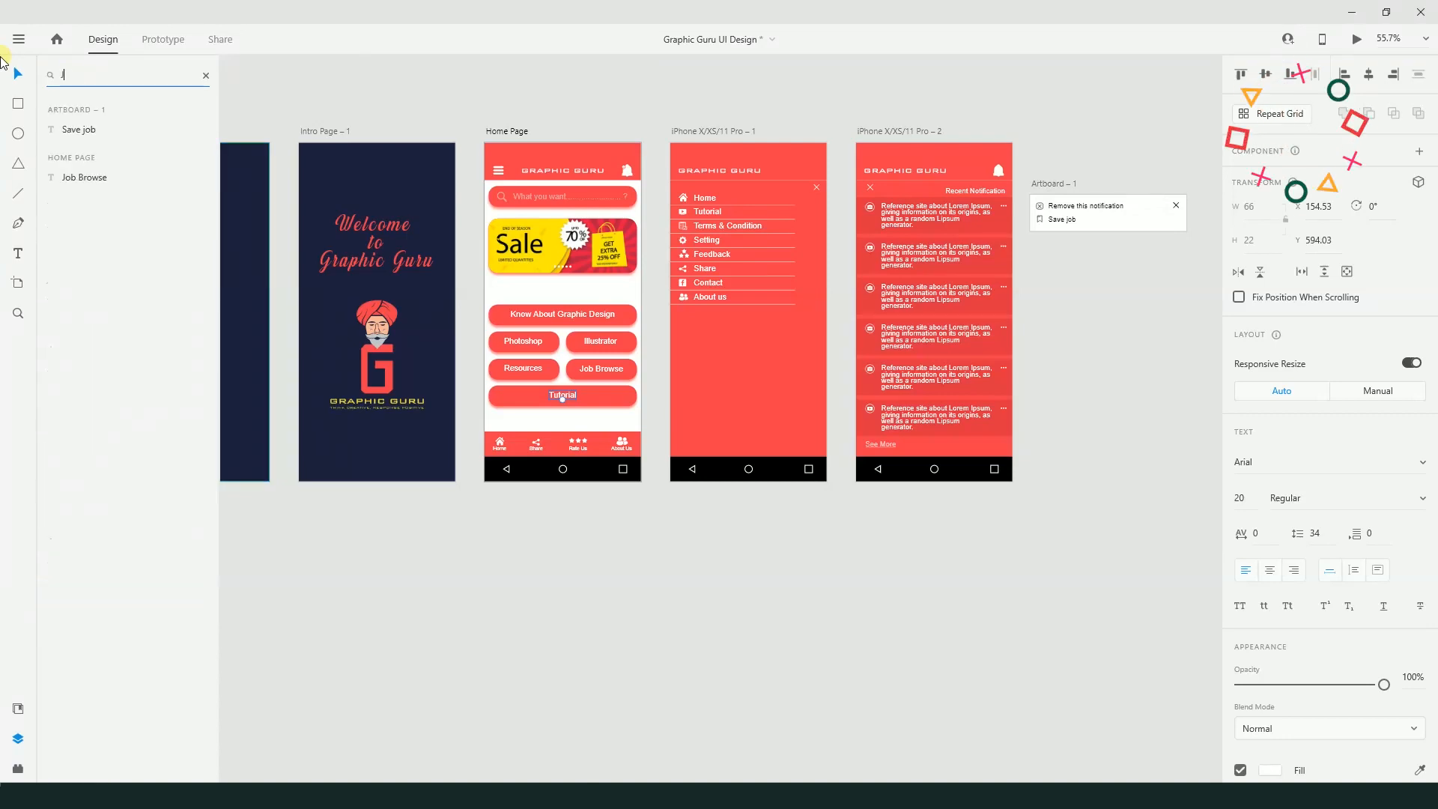
click(86, 178)
ctrl+scroll(599, 382, up, 5)
ctrl+scroll(614, 370, up, 3)
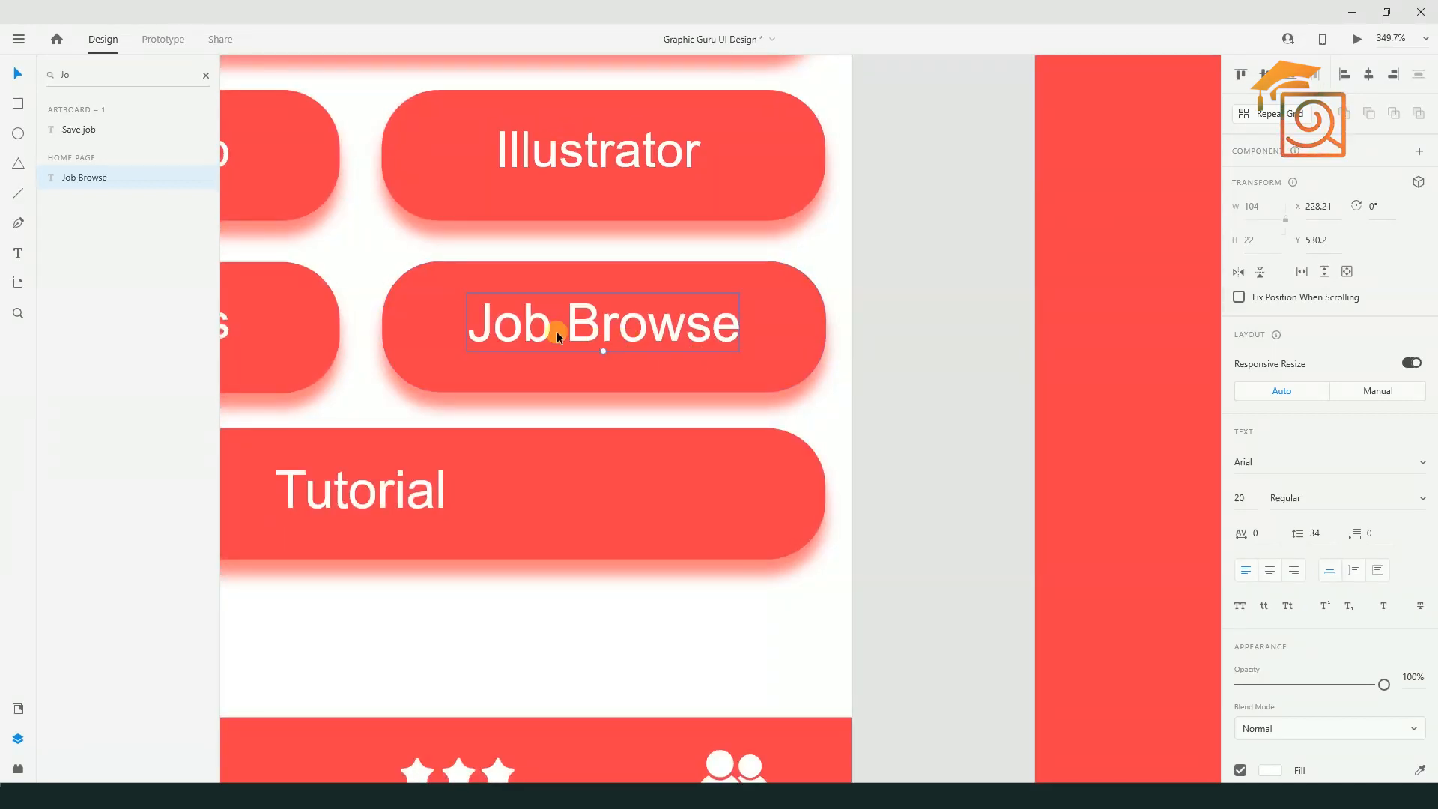
Clear the layer search and deselect the "Job Browse" text to list all artboards
click(205, 75)
ctrl+scroll(450, 359, down, 8)
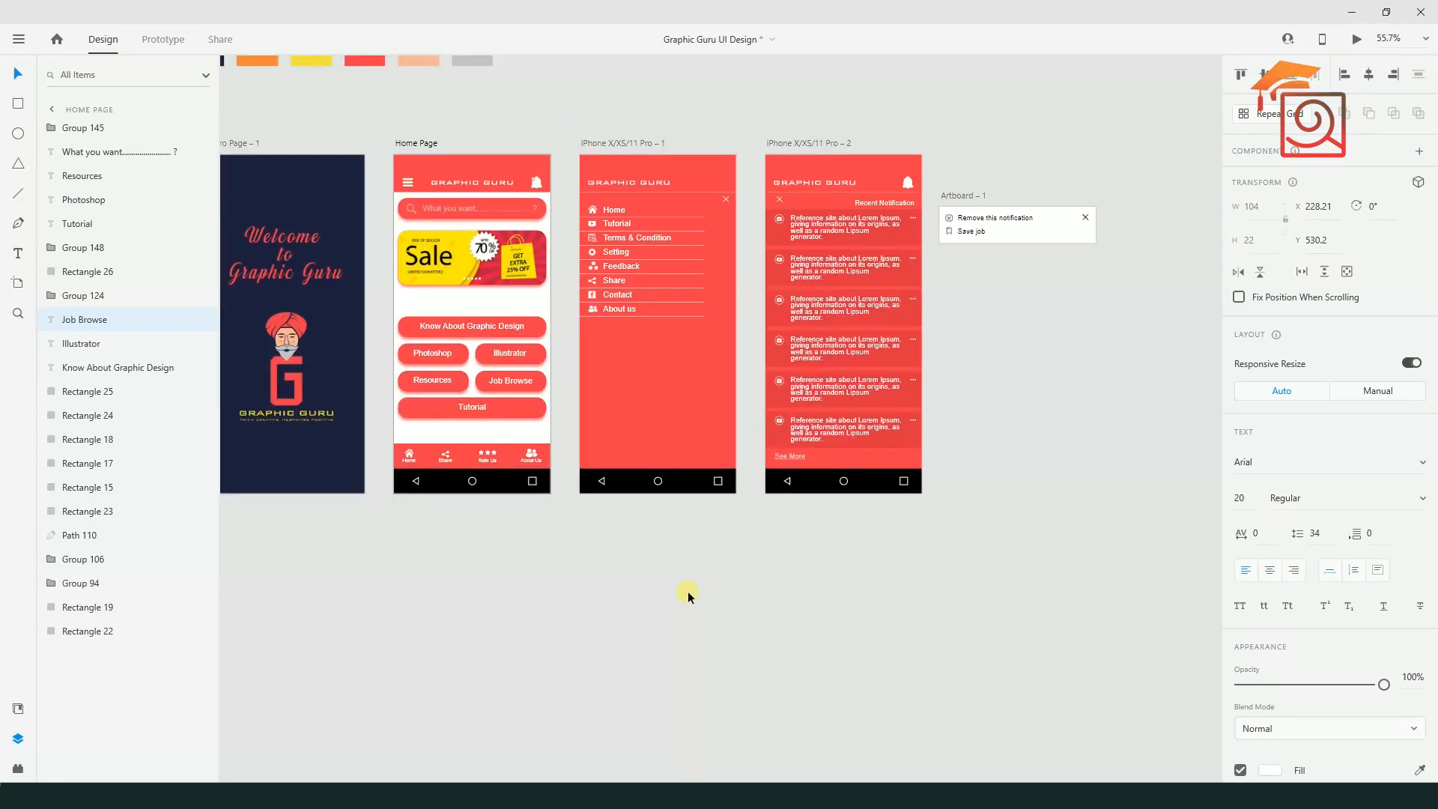
click(684, 591)
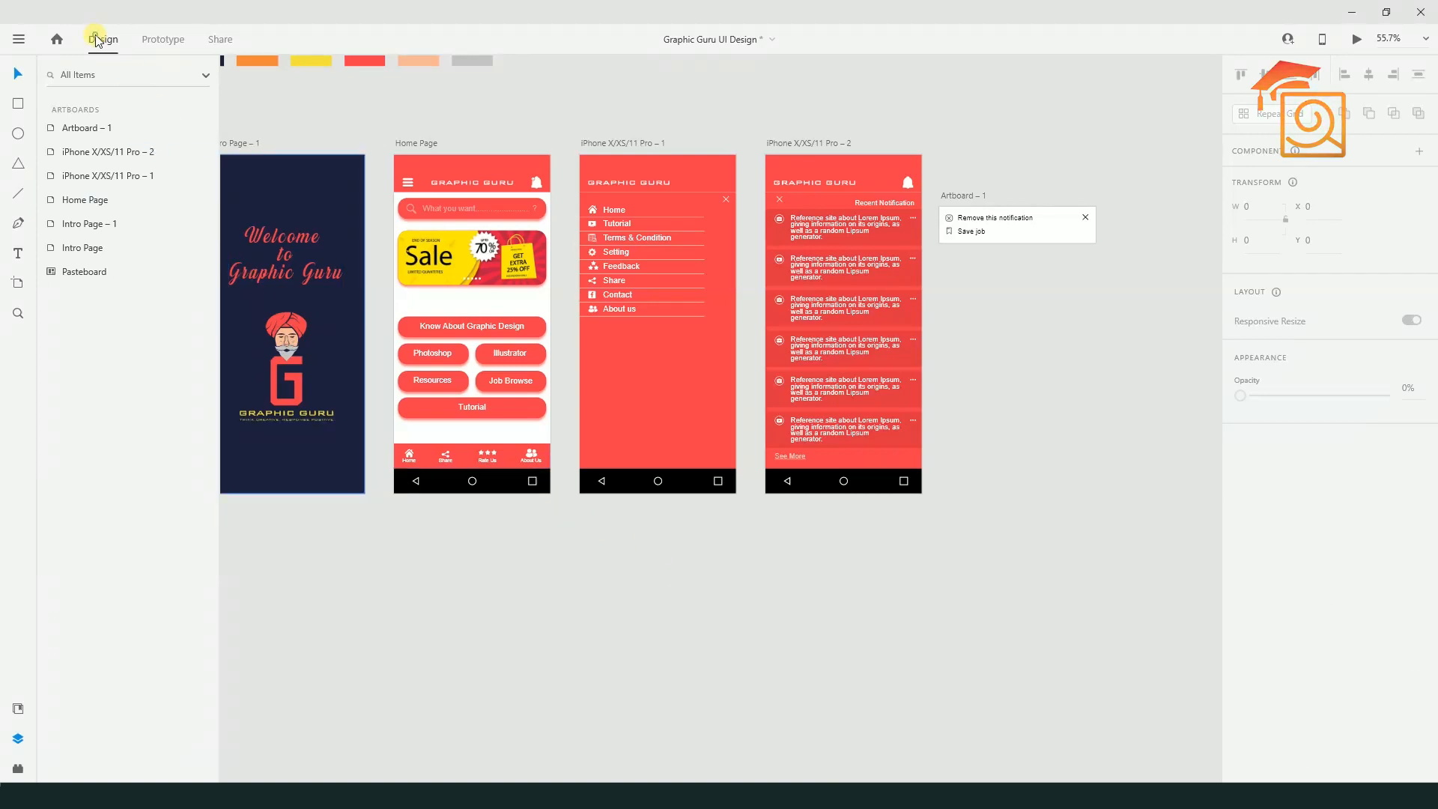
Switch to Prototype mode with all screens in view and select the Intro Page artboard
click(162, 39)
click(632, 417)
ctrl+scroll(645, 559, down, 3)
click(351, 324)
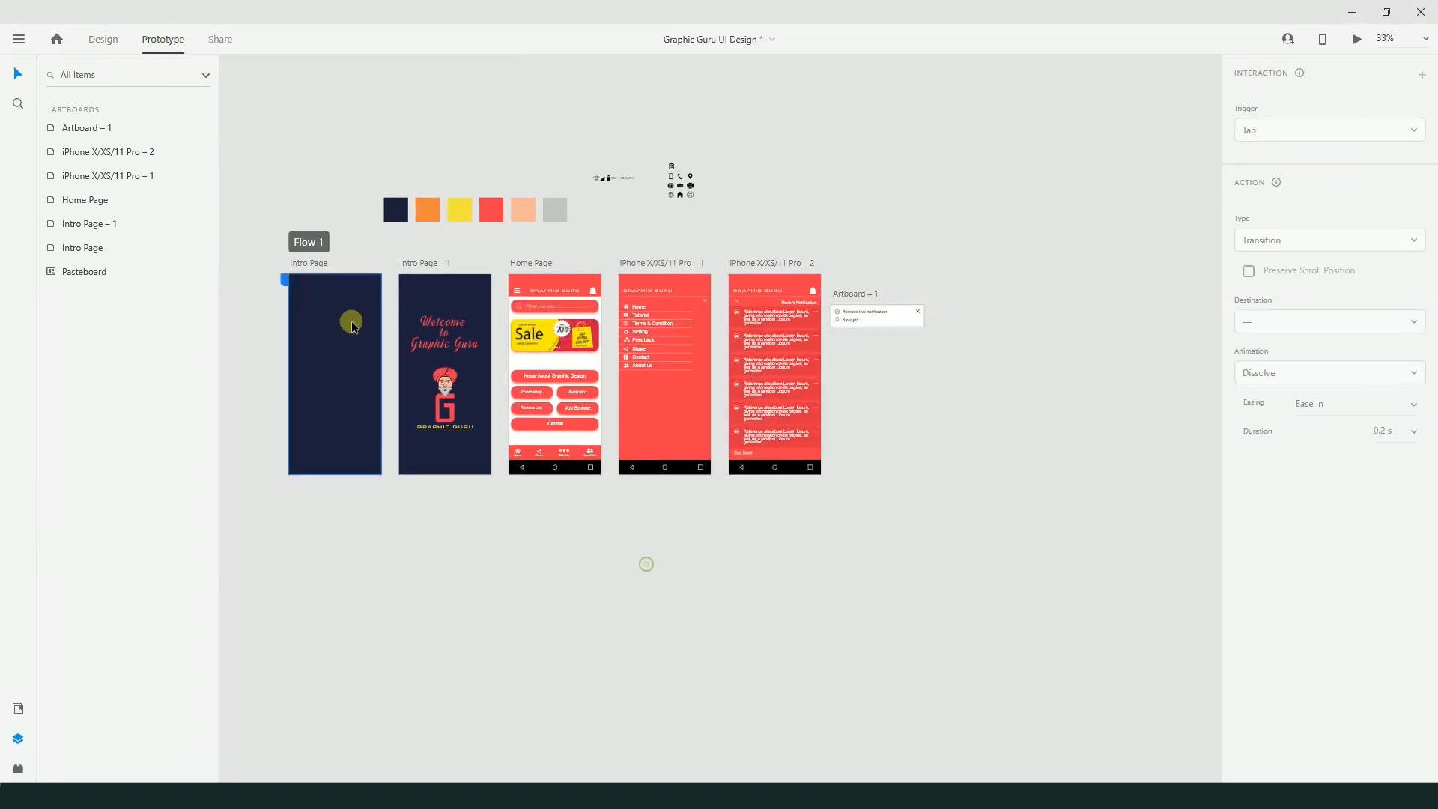